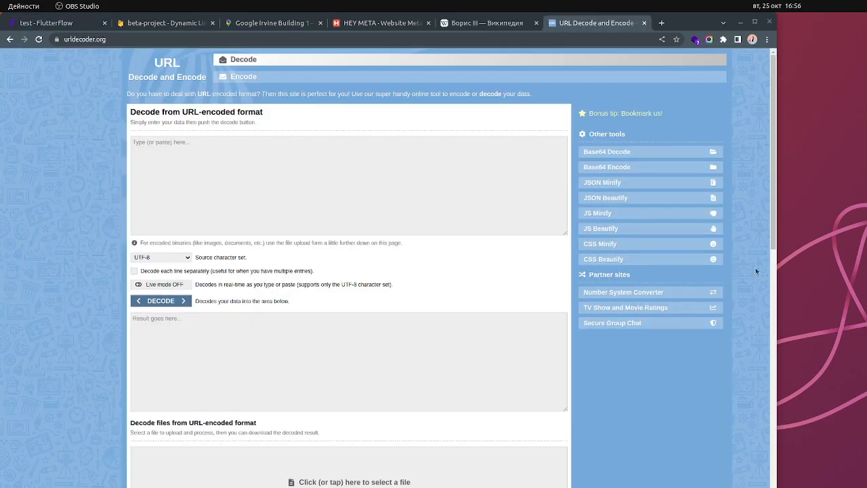
- Search the web for "борис 3 уикипедиа bg" from the Wikipedia page and open the Bulgarian Wikipedia article on Борис III
click(495, 24)
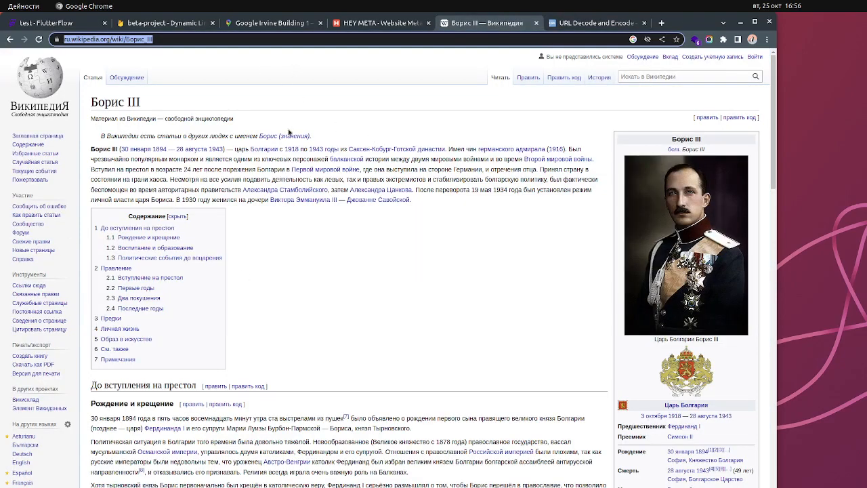
click(300, 41)
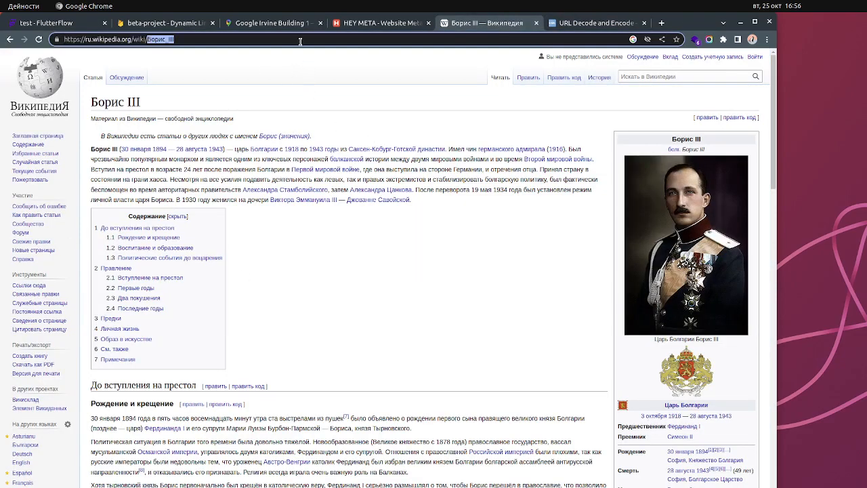
click(444, 294)
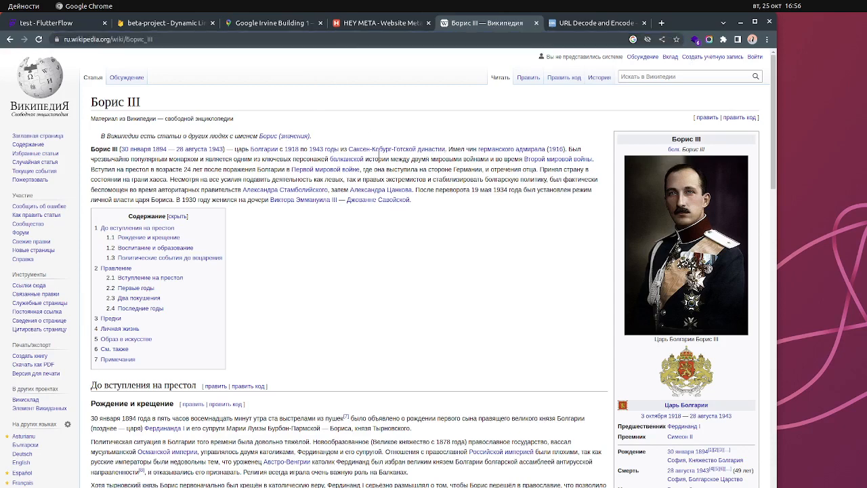
double_click(334, 44)
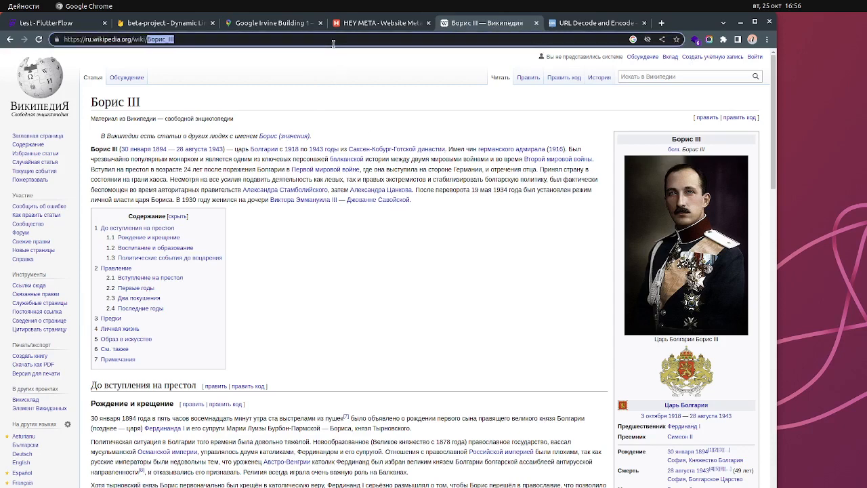
key(ctrl+a)
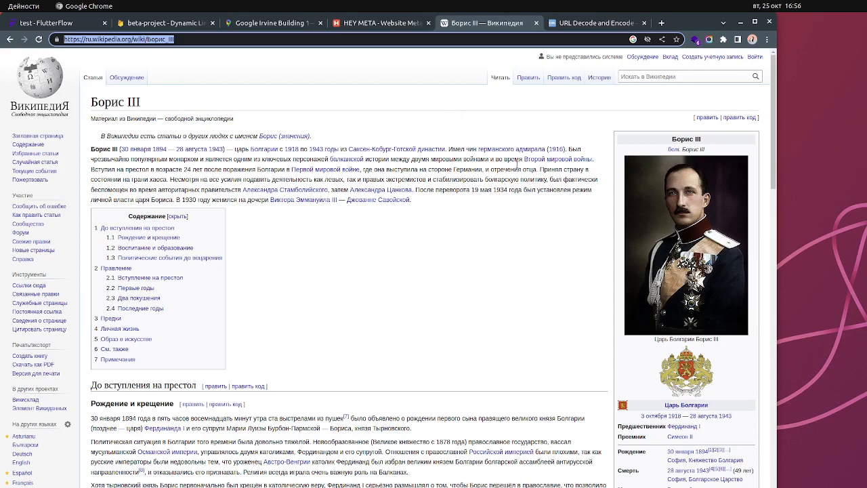
text(борис 3 уикипедиа)
key(Return)
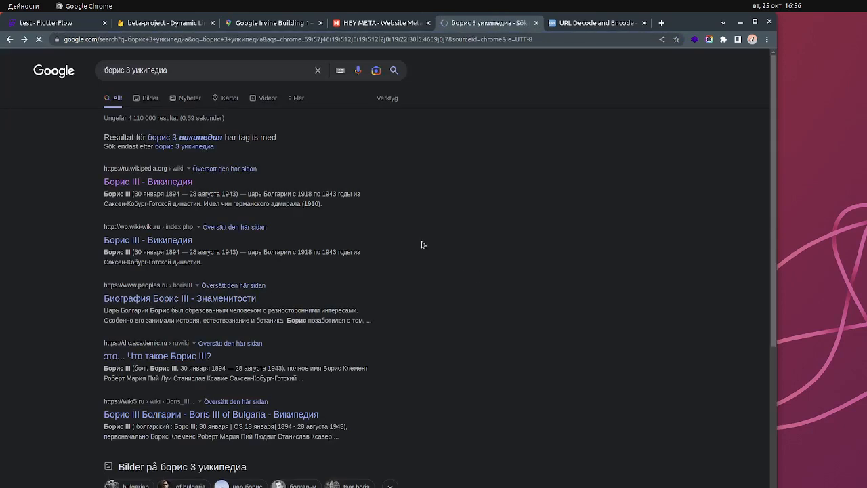
click(268, 68)
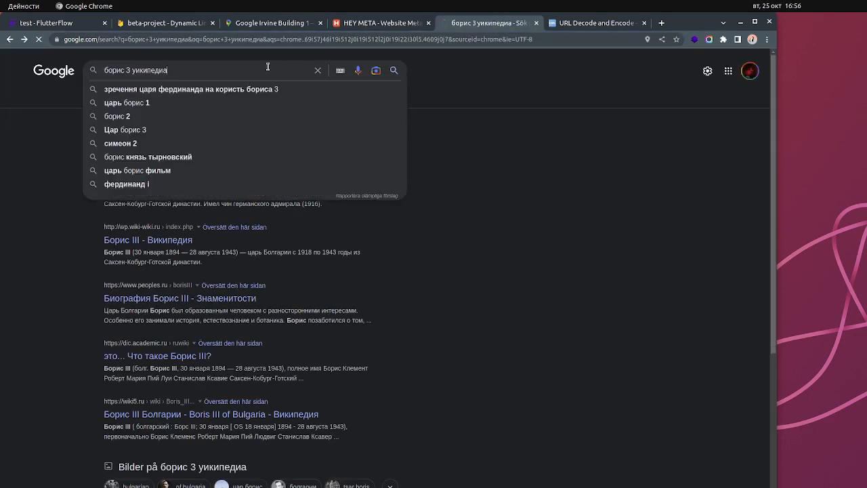
text(bg)
key(Return)
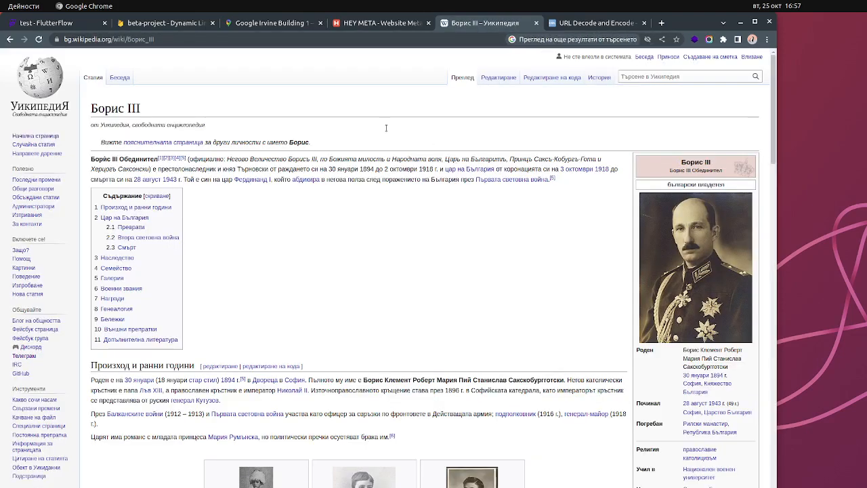
- Copy the full web address of the Bulgarian Борис III article
click(126, 39)
double_click(172, 39)
click(192, 40)
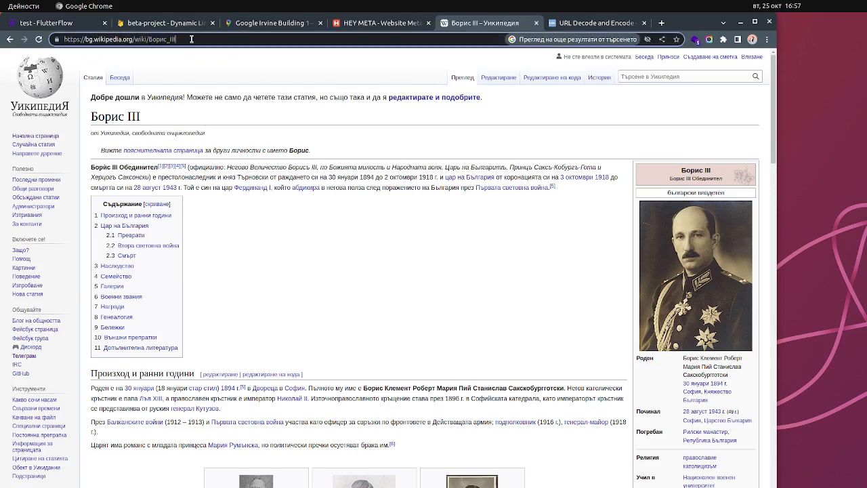
key(ctrl+a)
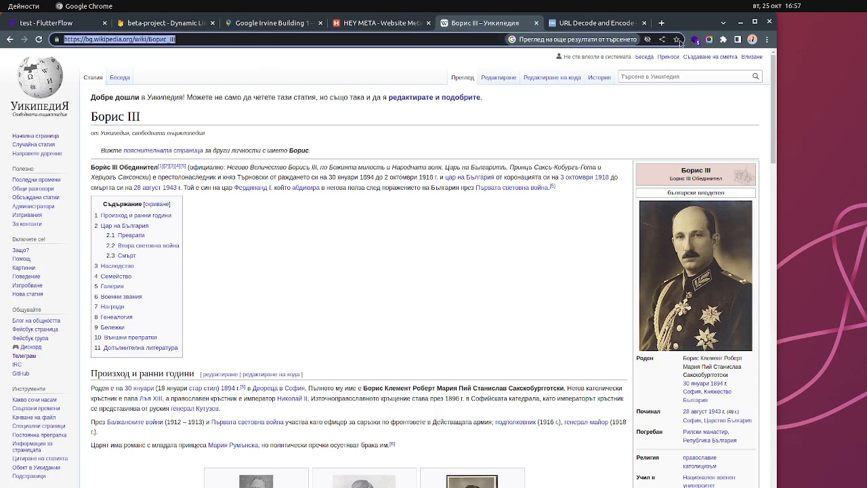
double_click(108, 115)
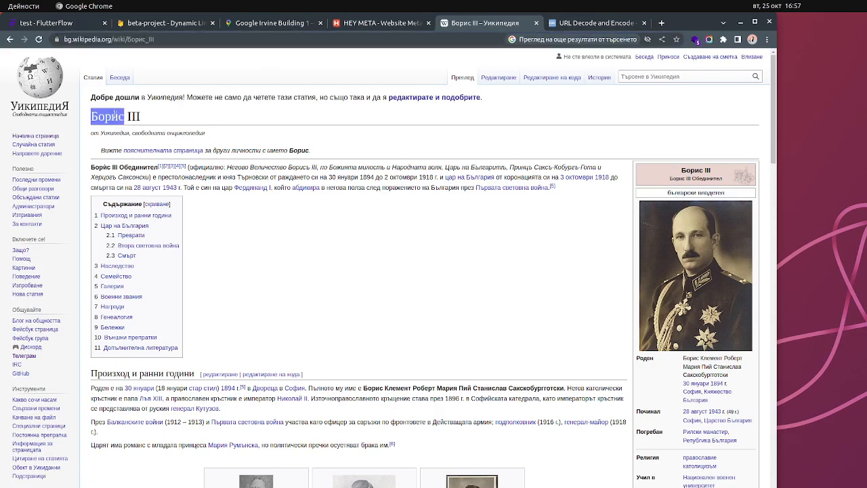
click(197, 121)
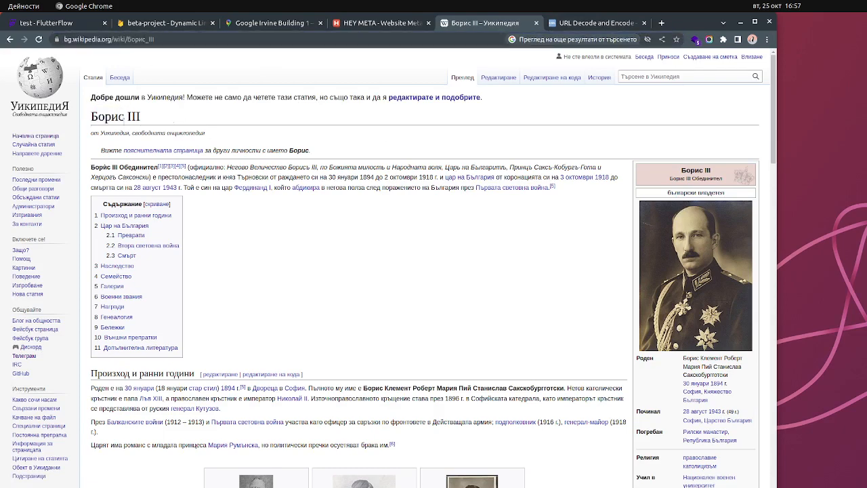
- Enter the encoded bg.wikipedia.org address of the Борис III article in the URL decoder and decode it
click(612, 22)
click(289, 168)
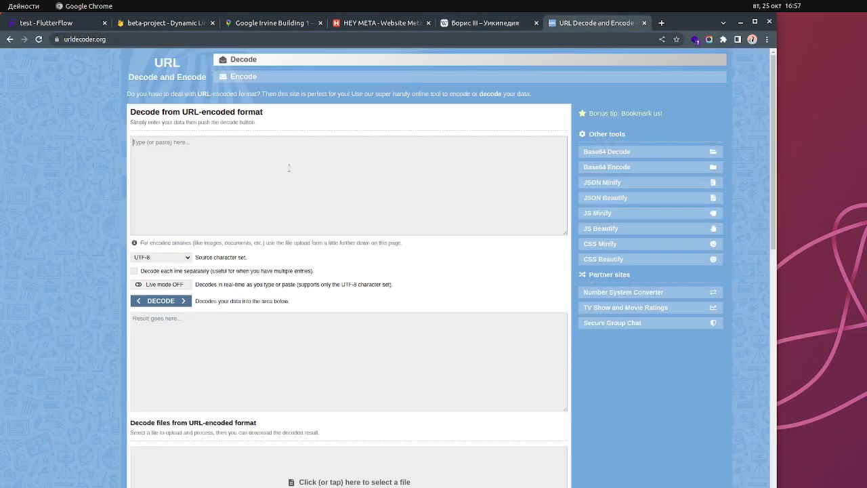
text(https://bg.wikipedia.org/wiki/%D0%91%D0%BE%D1%80%D0%B8%D1%81_III)
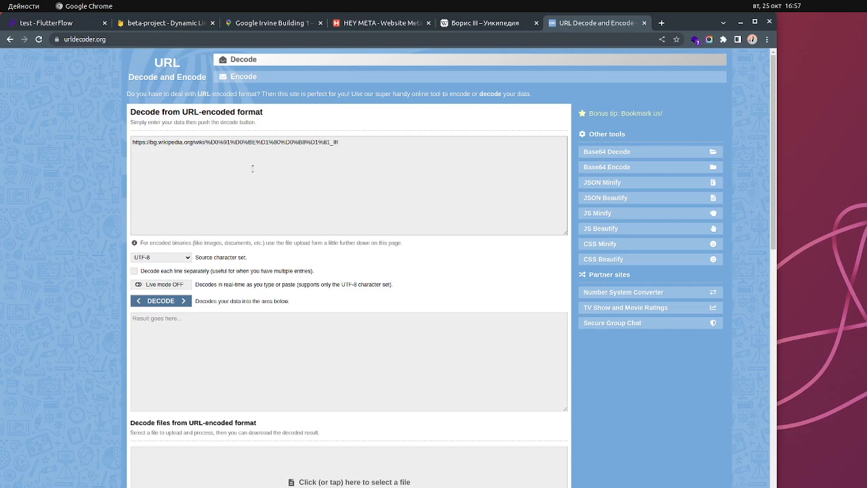
drag(205, 142, 357, 141)
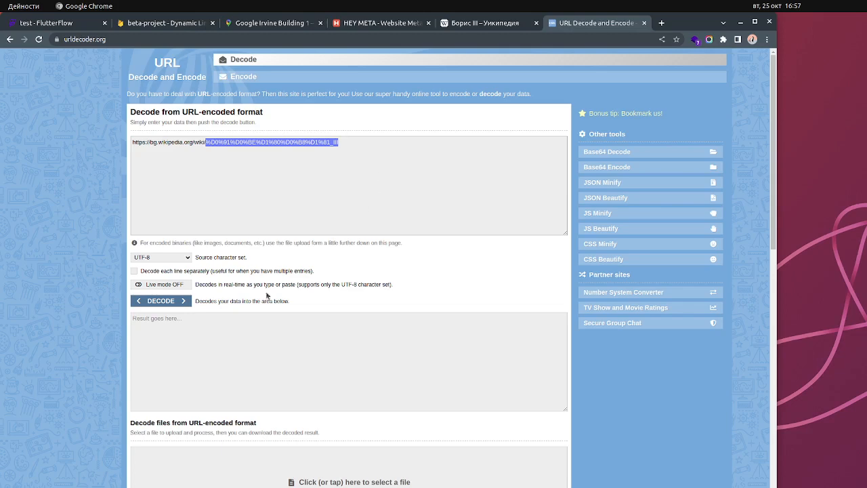
click(174, 304)
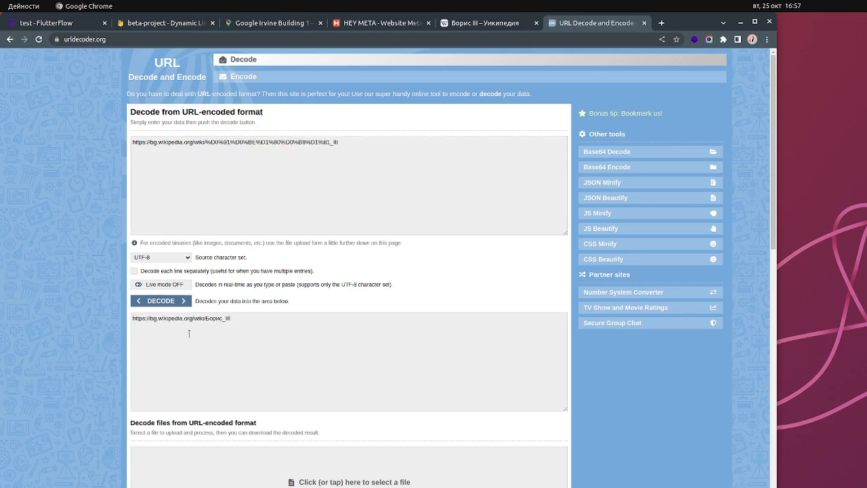
- Compare the encoded and decoded versions of the Wikipedia address by highlighting each one in turn
click(187, 319)
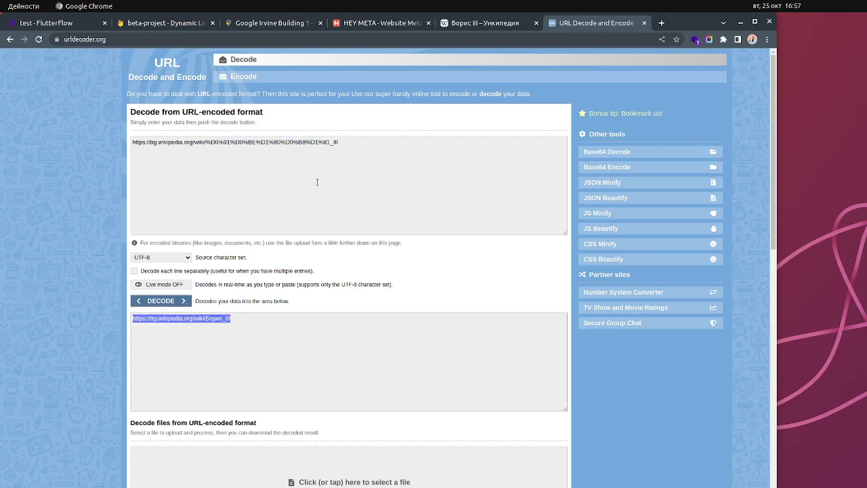
click(293, 145)
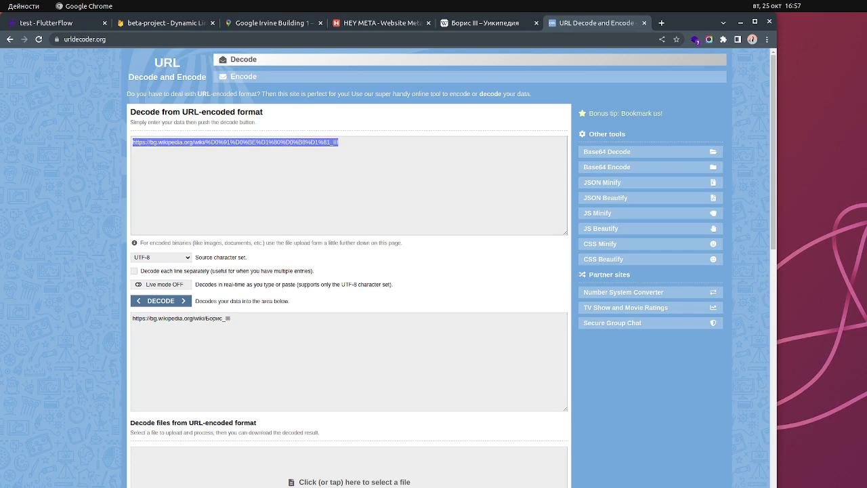
key(alt+Tab)
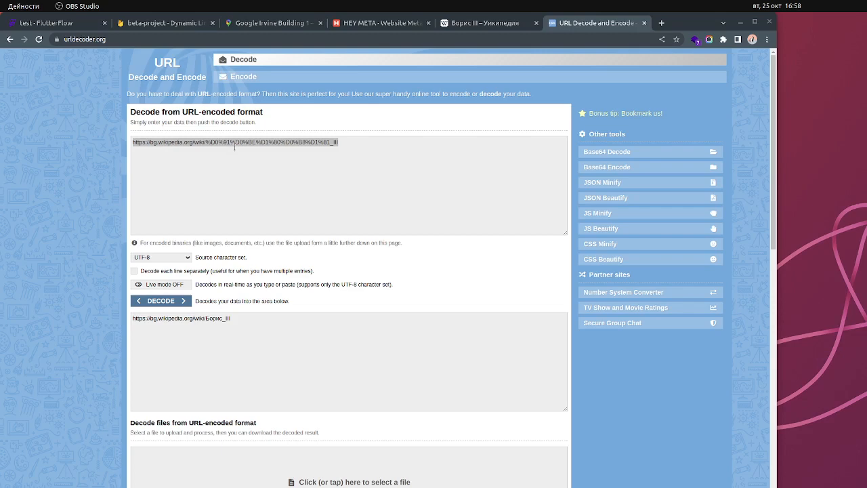
key(alt+Tab)
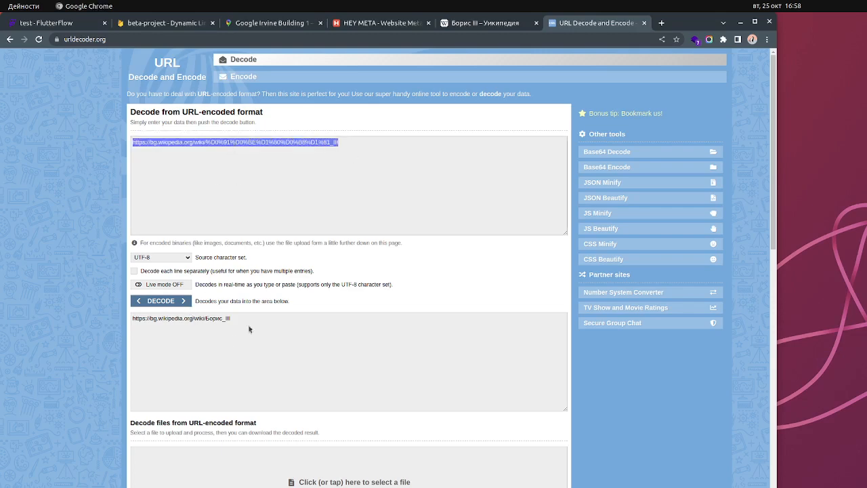
click(232, 345)
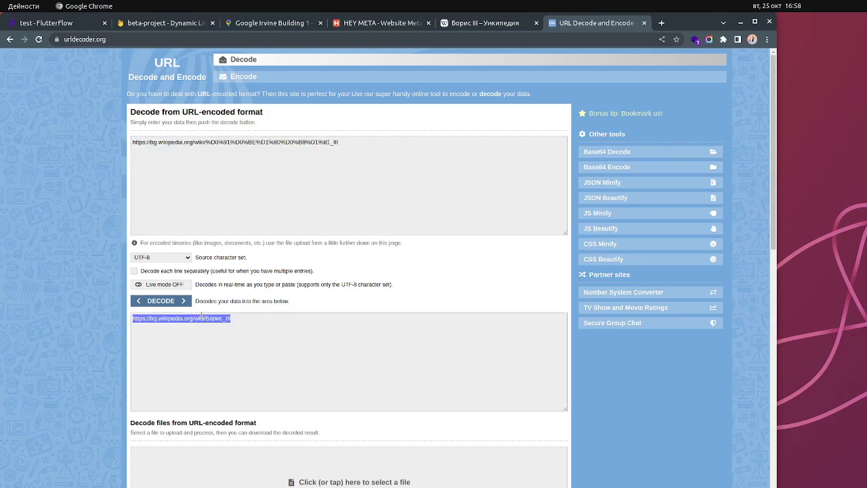
triple_click(302, 143)
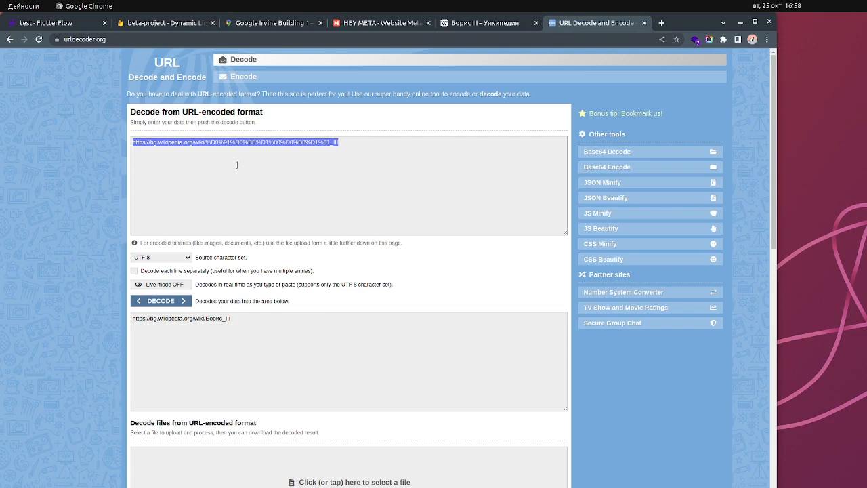
click(345, 141)
key(ctrl+a)
- Review the Firebase Dynamic Links page and FlutterFlow's Deep Linking & Routing settings, and return to the URL decoder
click(170, 26)
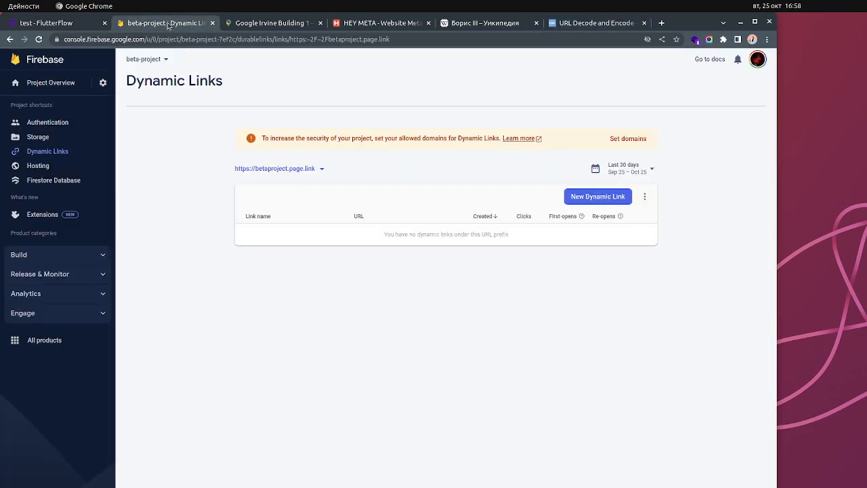
click(48, 26)
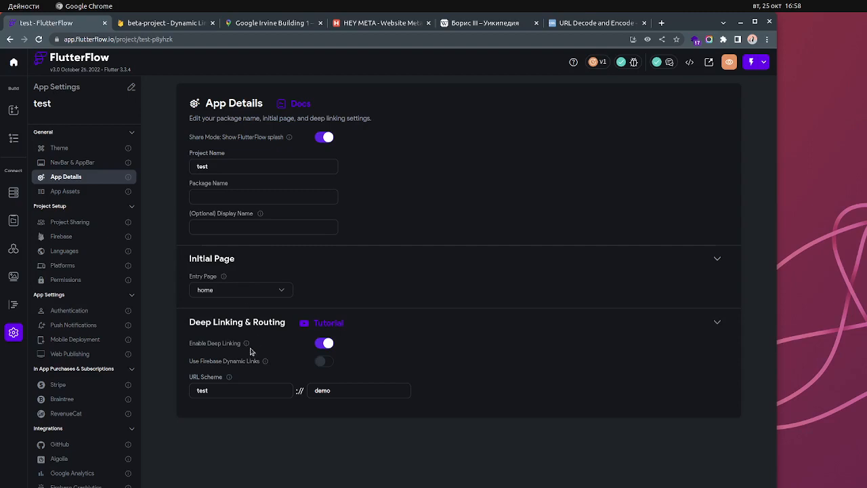
mouse_move(247, 344)
click(464, 27)
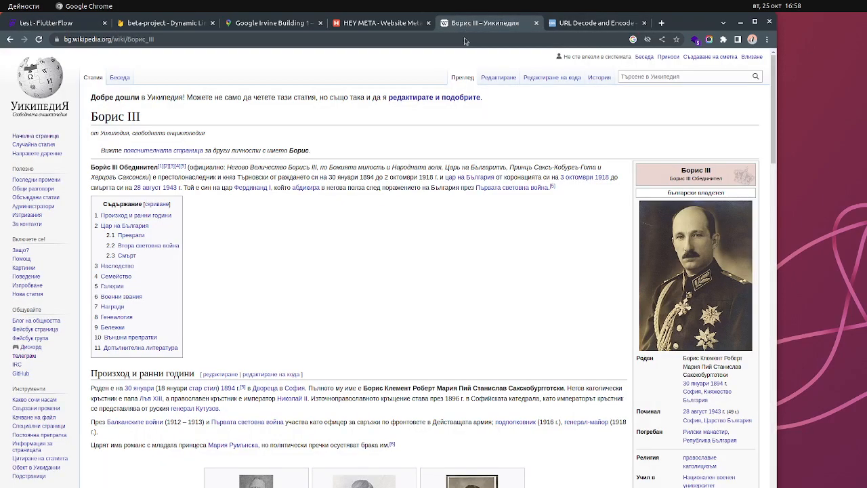
key(ctrl+Tab)
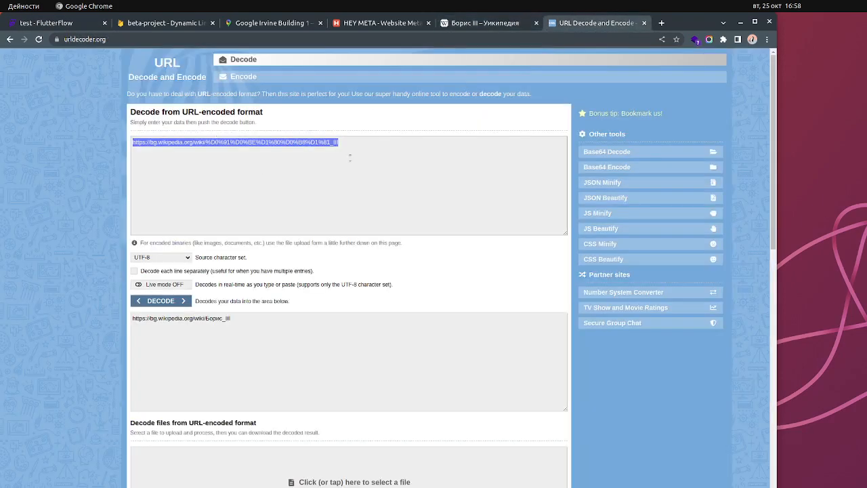
- Get the encoded kulturnomie.page.link dynamic link from Telegram, replace the Wikipedia address in the URL decoder with it and decode it
key(alt+Tab)
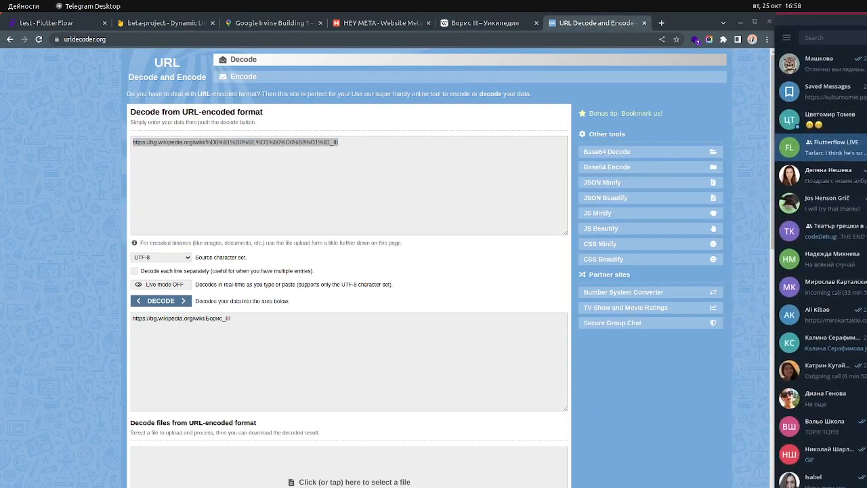
key(alt+F4)
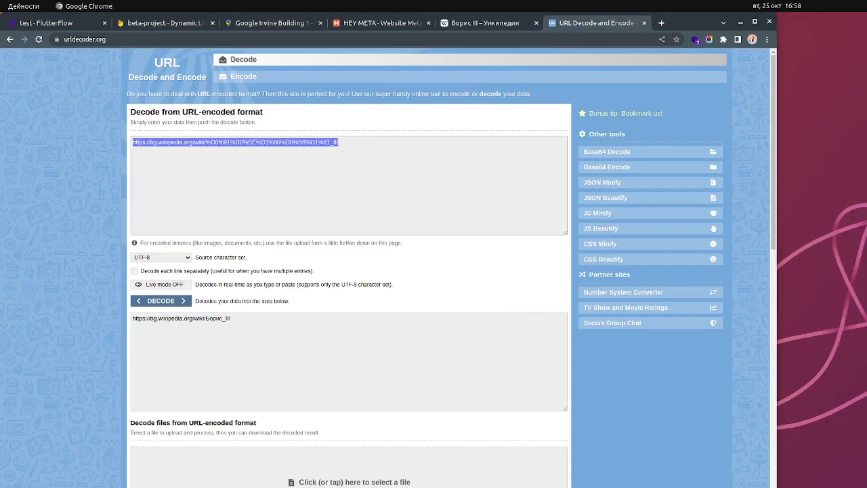
text(https://kulturnomie.page.link?sd=&si=https%3A%2F%2Fizdavam.com%2Fkulturnomie%2Fimg%2FPerformances%2F232.jpg&st=%D0%A2%D1%8A%D1%80%D1%81%D0%B8%20%D1%81%D0%B5%20%D0%BD%D0%BE%D0%B2%20%D1%81%D1%8A%D0%BF%D1%80%D1%83%D0%B3&apn=com.kulturnomie.app&ibi=com.kulturnomie.app&link=https%3A%2F%2Fkulturnomie.page.link%2Fevent%3FeventID%3D713)
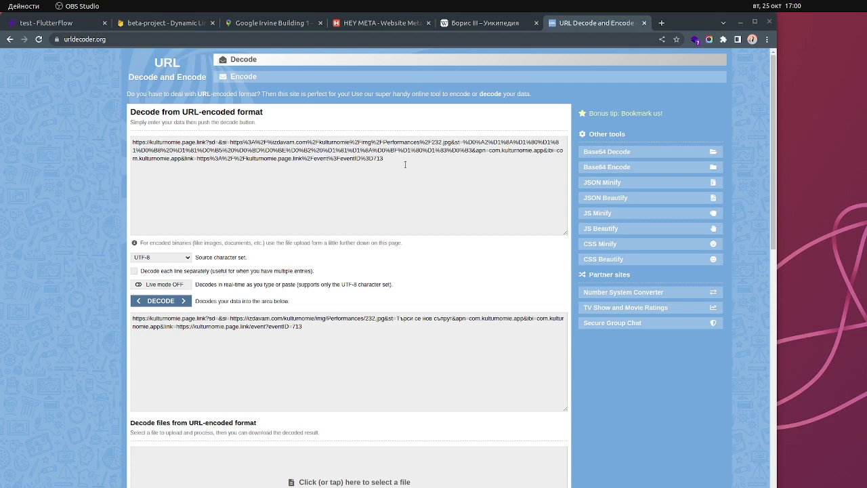
- Highlight the whole encoded kulturnomie.page.link address to examine its parameters
drag(405, 162, 94, 138)
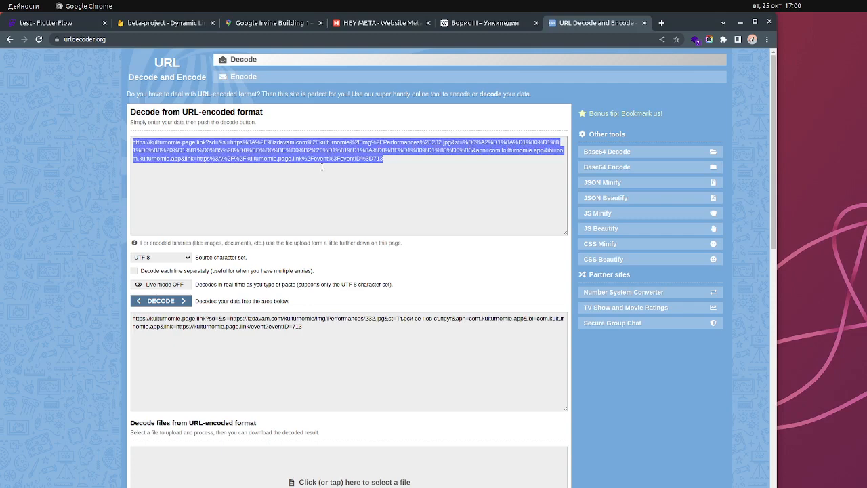
click(160, 158)
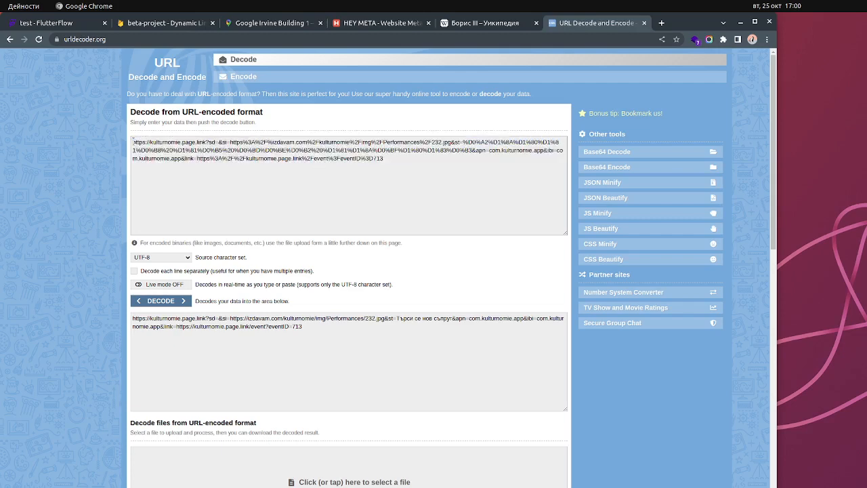
drag(134, 142, 441, 180)
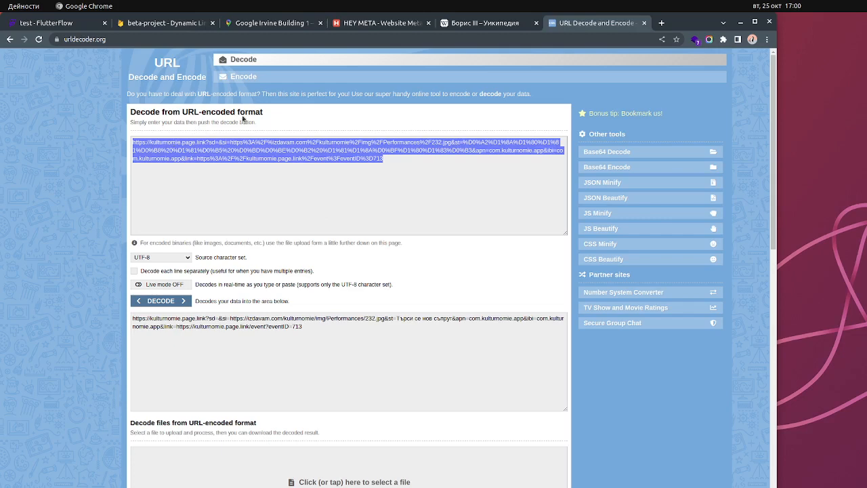
triple_click(341, 153)
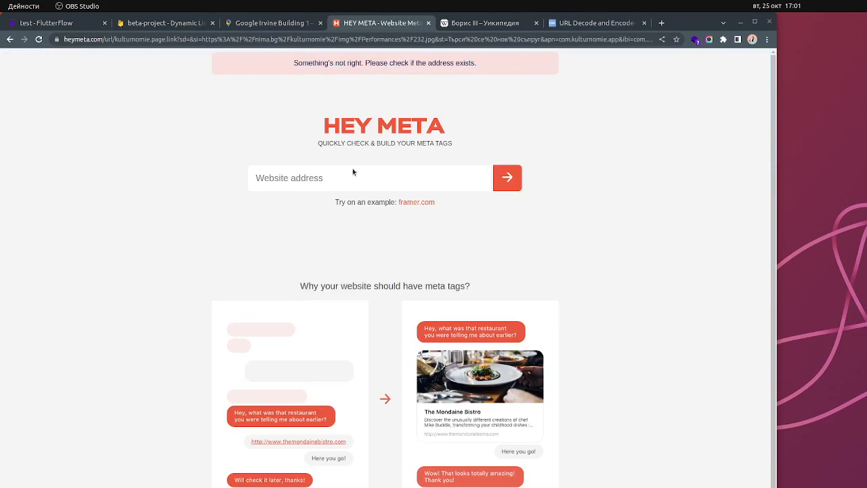
- Return to HEY META's start page and check the meta tags of the encoded kulturnomie.page.link address
click(358, 124)
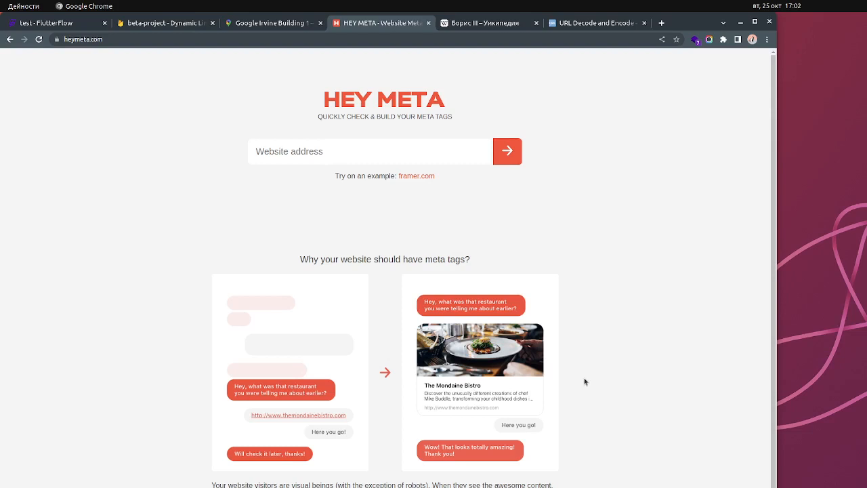
click(374, 157)
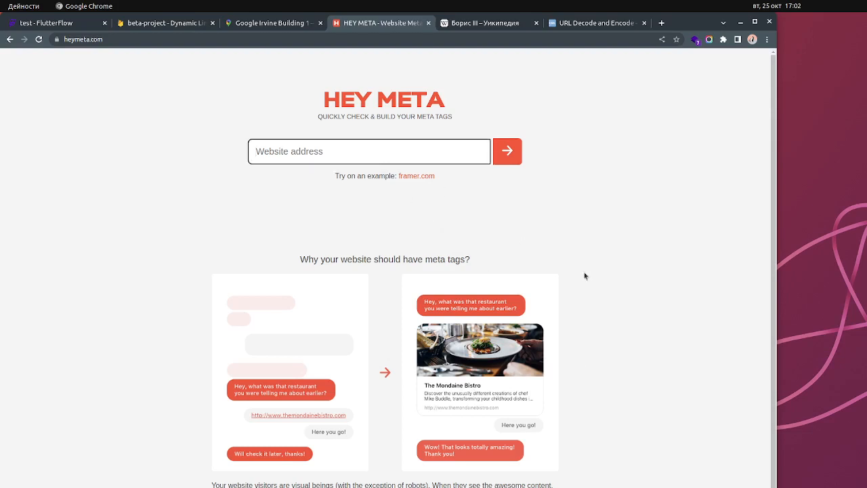
key(ctrl+v)
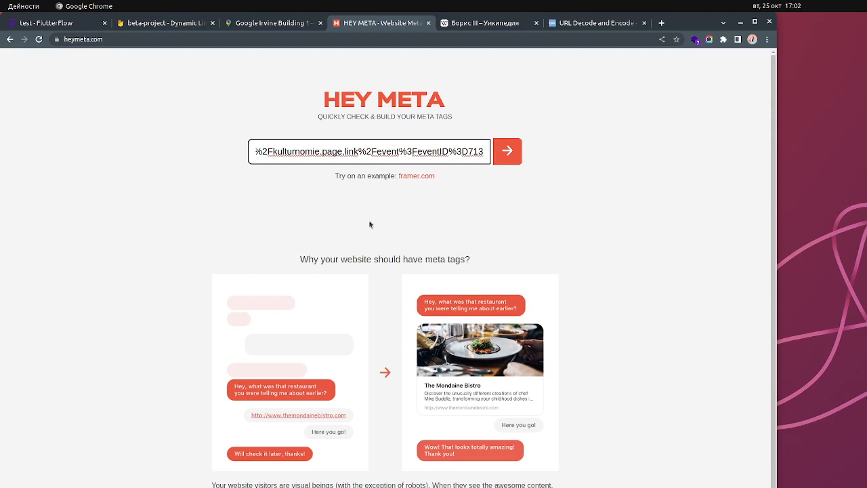
click(508, 151)
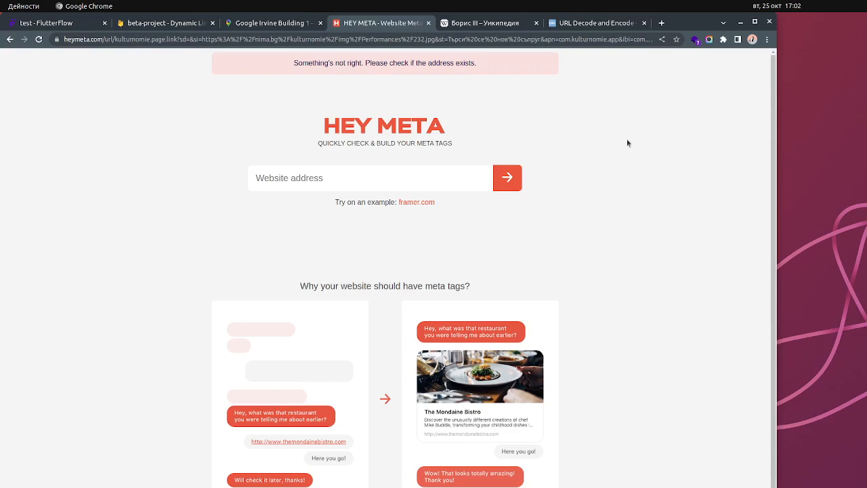
- Copy the share link for Google Irvine Building 1 from Google Maps and close the sharing dialog
click(486, 22)
click(383, 23)
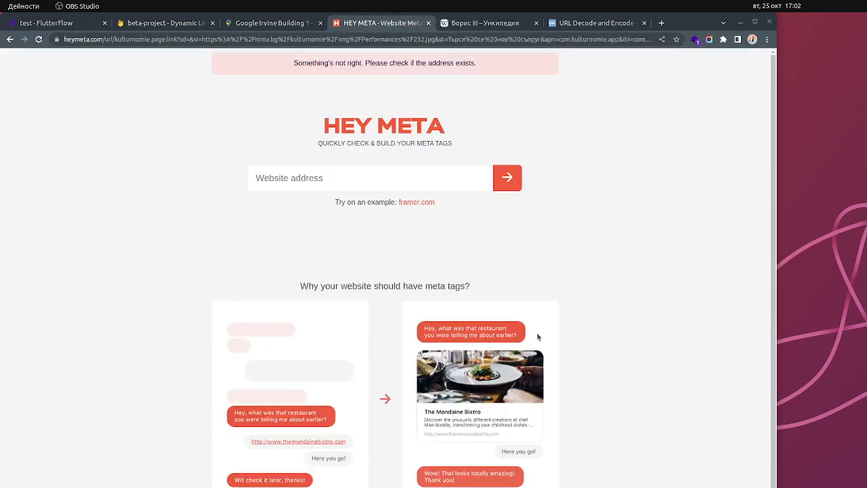
click(267, 24)
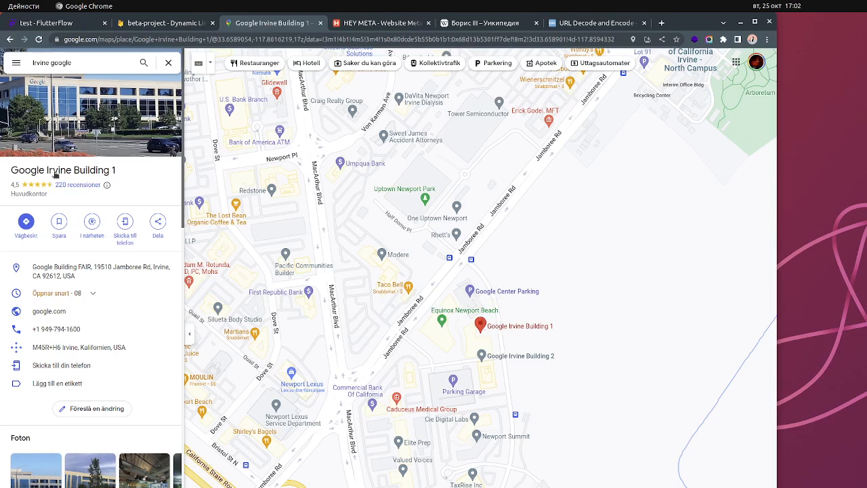
click(160, 224)
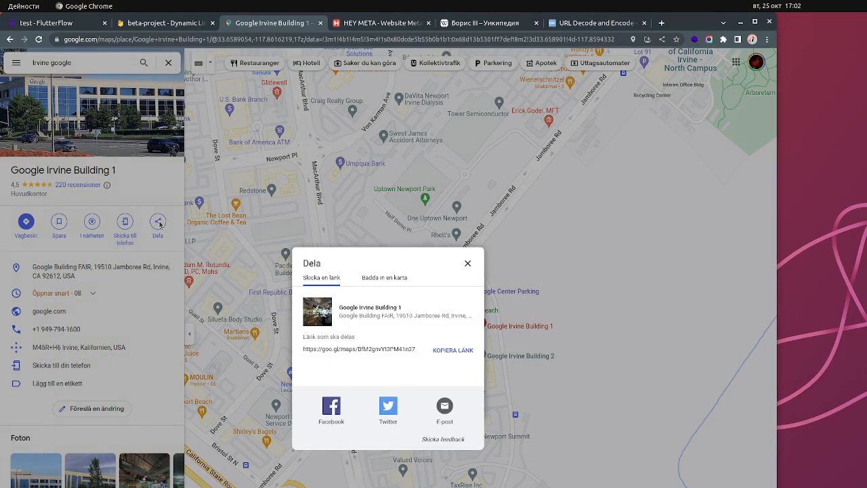
click(459, 351)
click(467, 263)
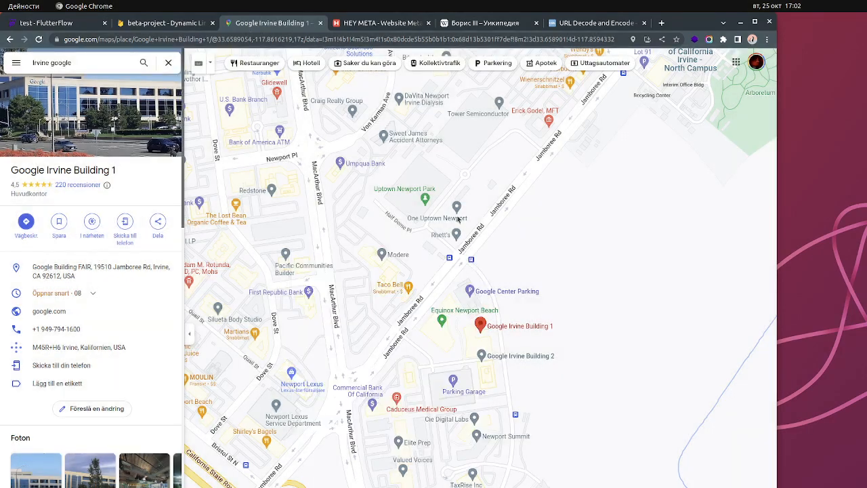
click(376, 22)
click(408, 172)
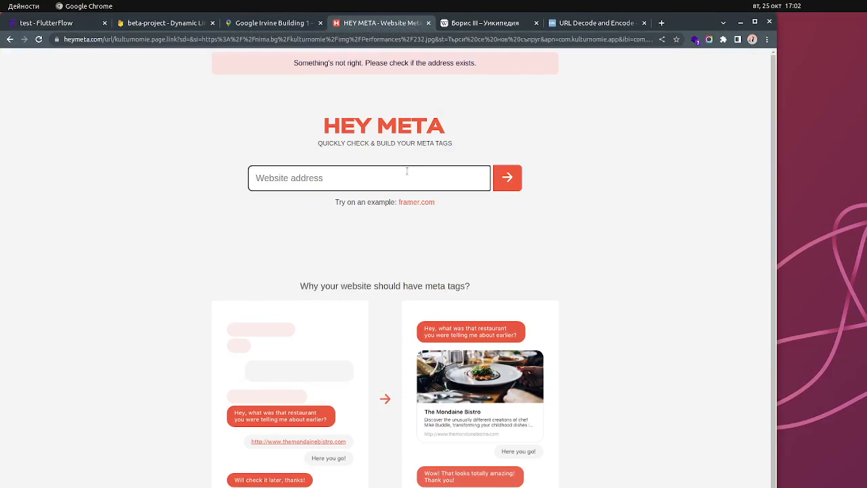
text(https://goo.gl/maps/BfM2gnvYt3PM41n37)
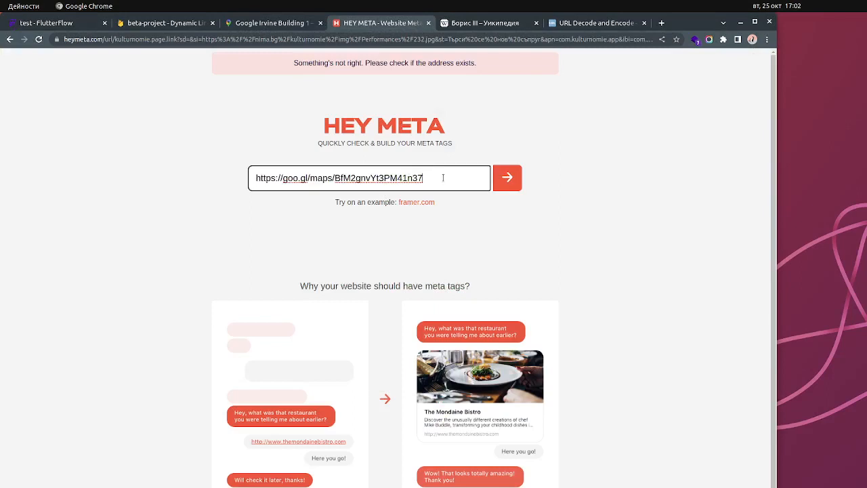
drag(424, 178, 212, 180)
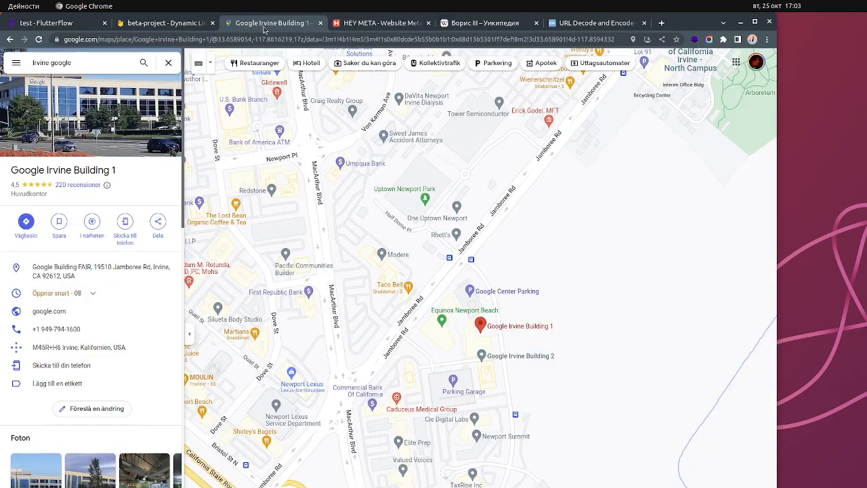
click(265, 27)
click(376, 28)
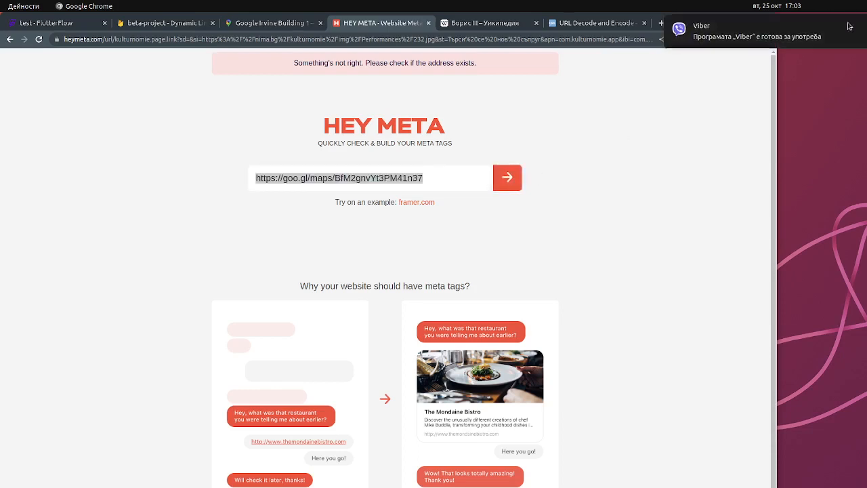
click(509, 176)
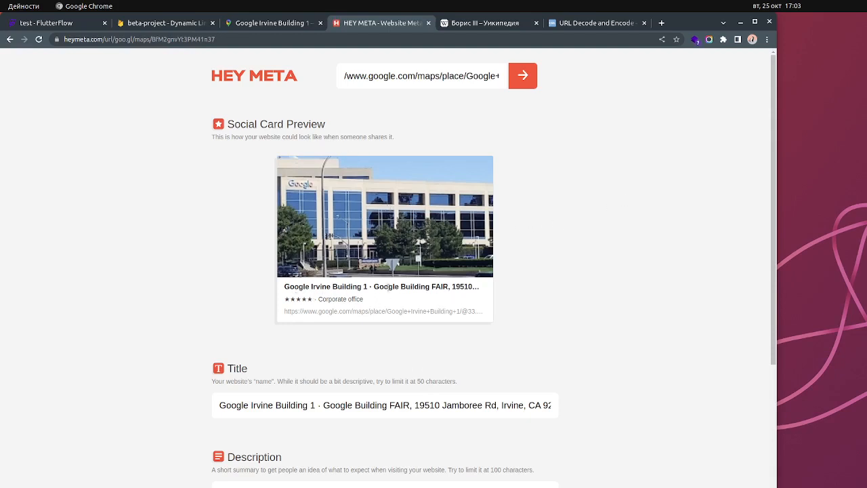
- Highlight the description line and the address line of the social card preview to examine them
triple_click(333, 298)
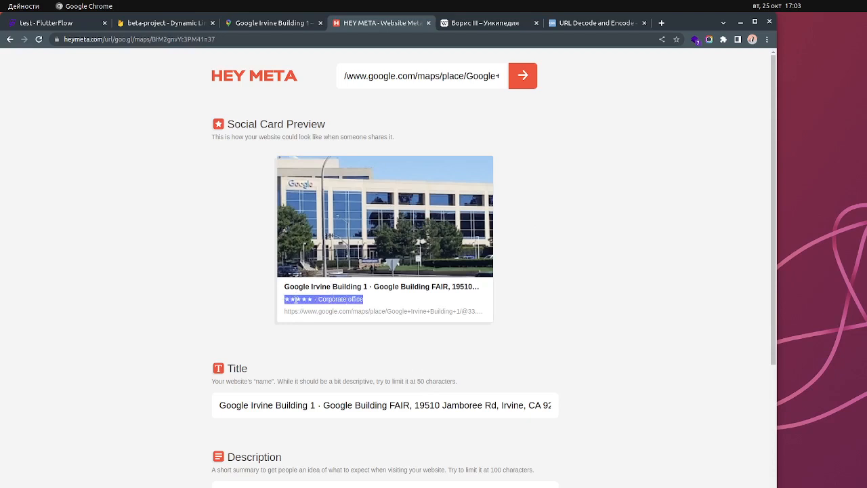
drag(285, 299, 378, 302)
triple_click(335, 301)
double_click(334, 299)
click(195, 291)
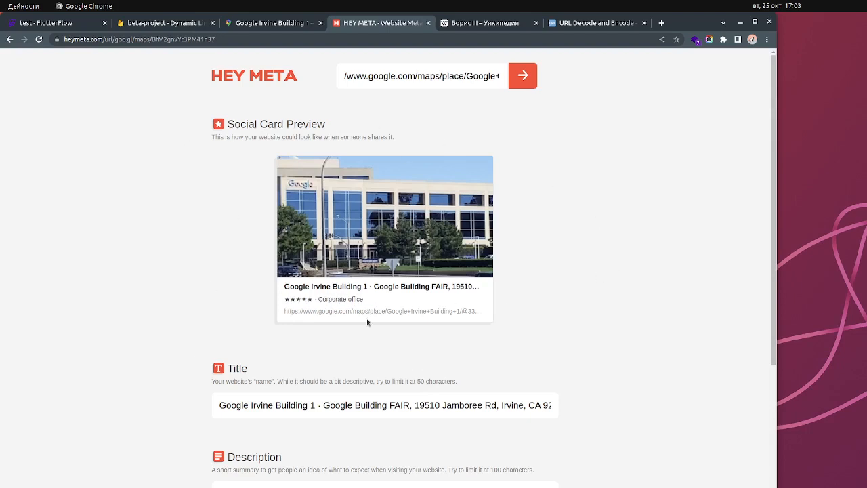
triple_click(371, 312)
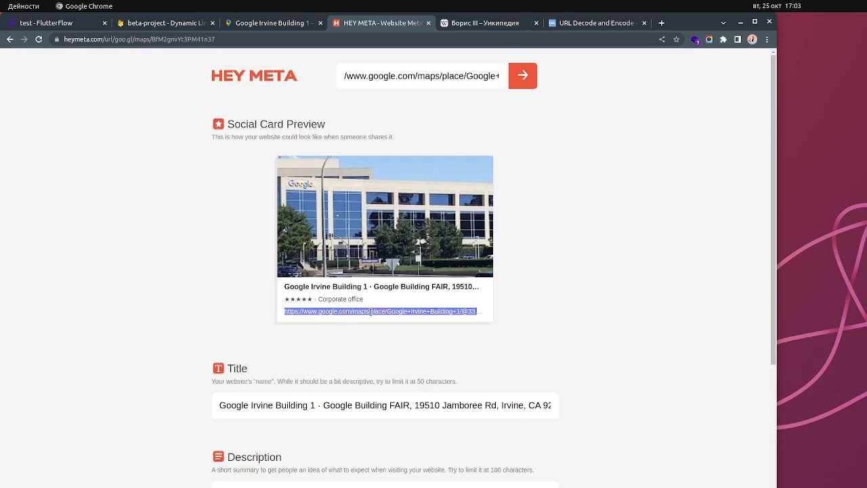
click(574, 306)
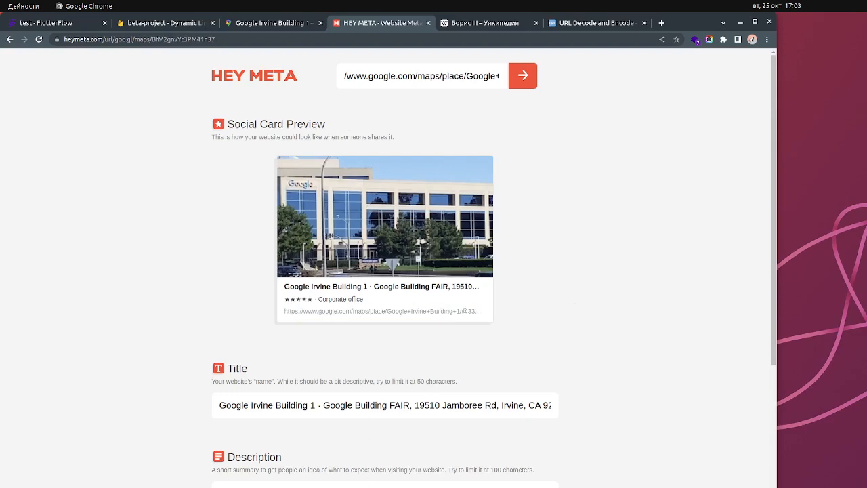
- Examine the description, image and website address meta tags, highlighting the full website address
scroll(392, 473, down, 5)
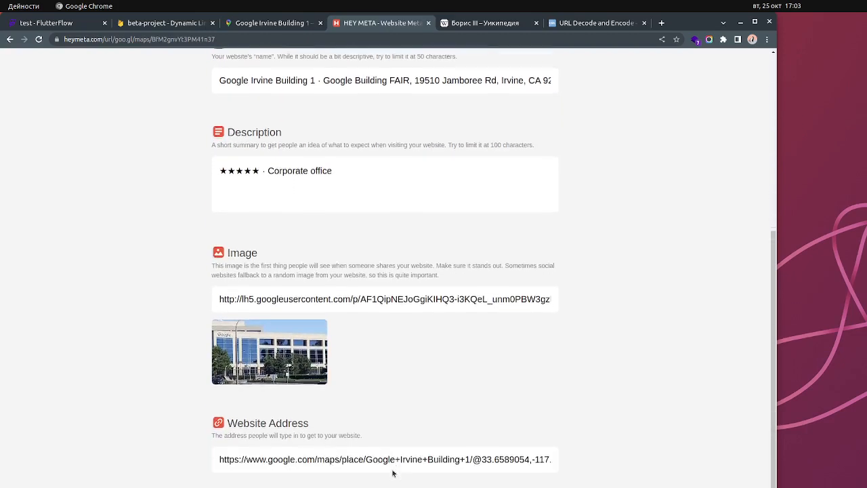
scroll(392, 473, down, 1)
triple_click(319, 409)
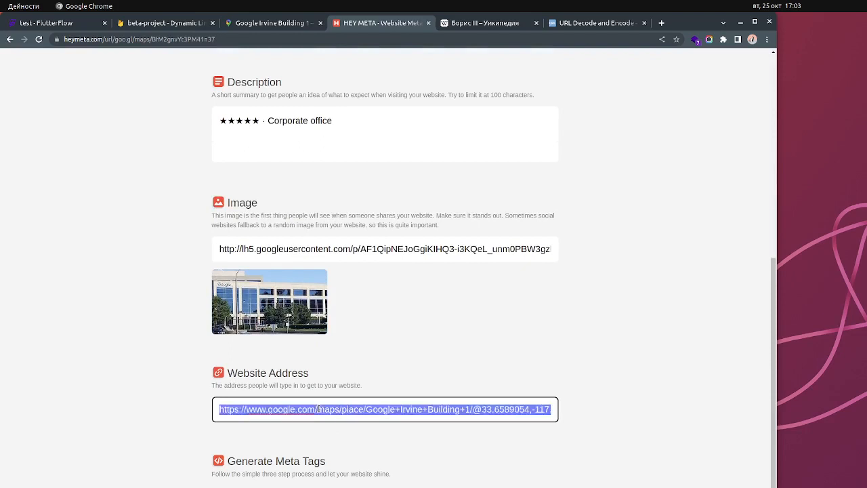
triple_click(316, 413)
click(649, 396)
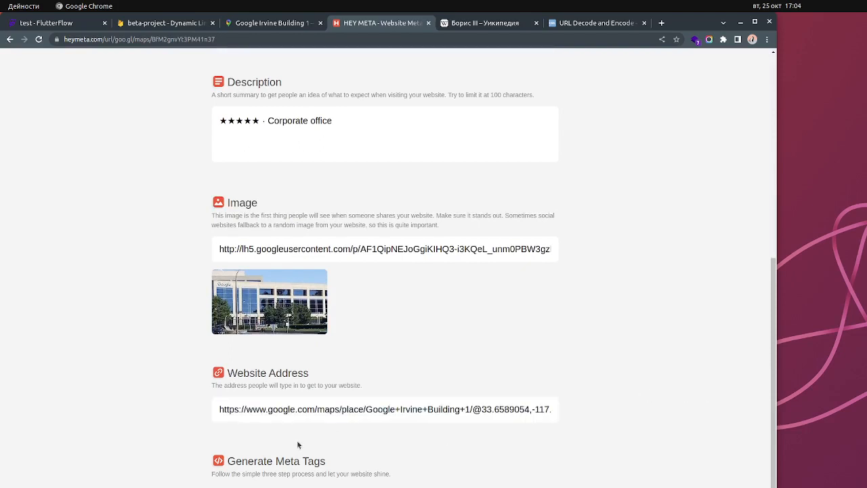
triple_click(302, 412)
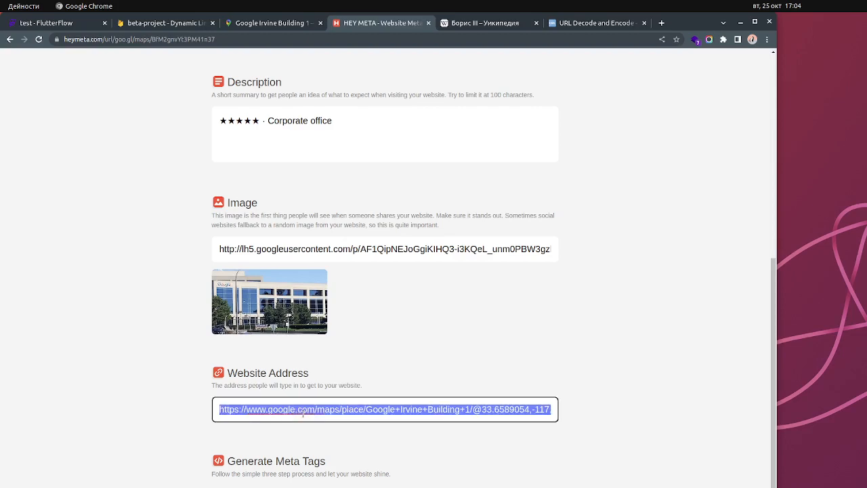
click(399, 414)
scroll(590, 418, up, 5)
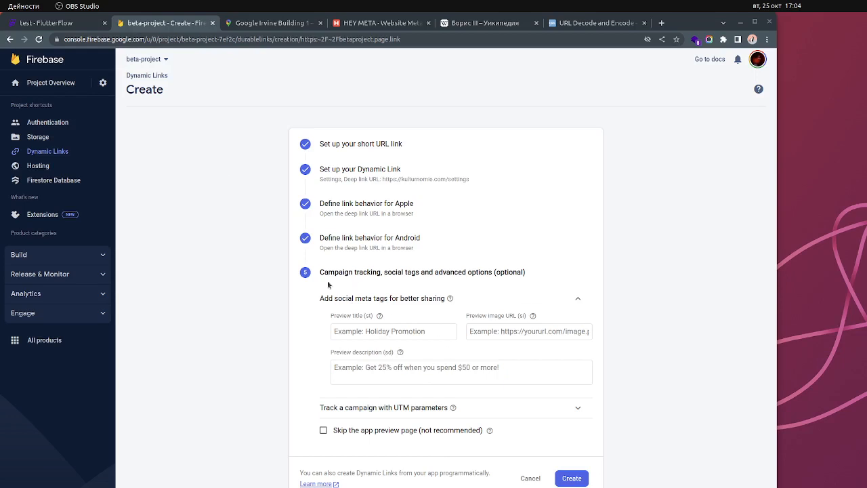
- Switch to FlutterFlow and enable Use Firebase Dynamic Links in the Deep Linking & Routing settings
click(48, 24)
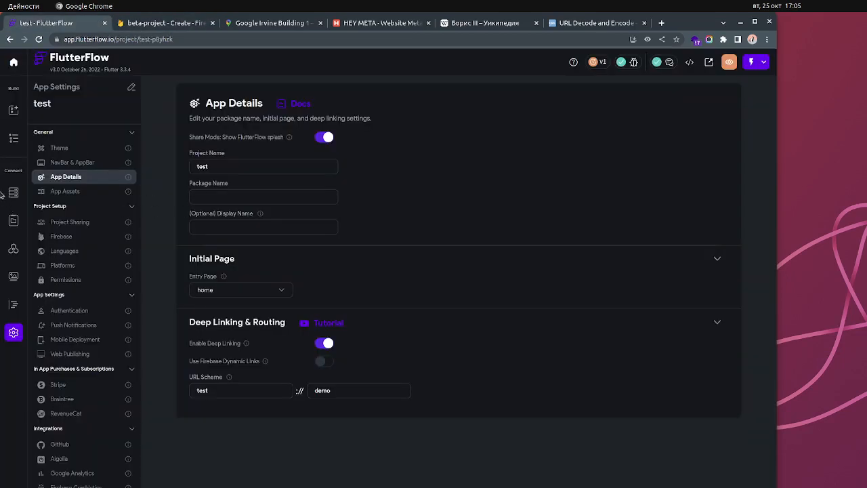
click(324, 361)
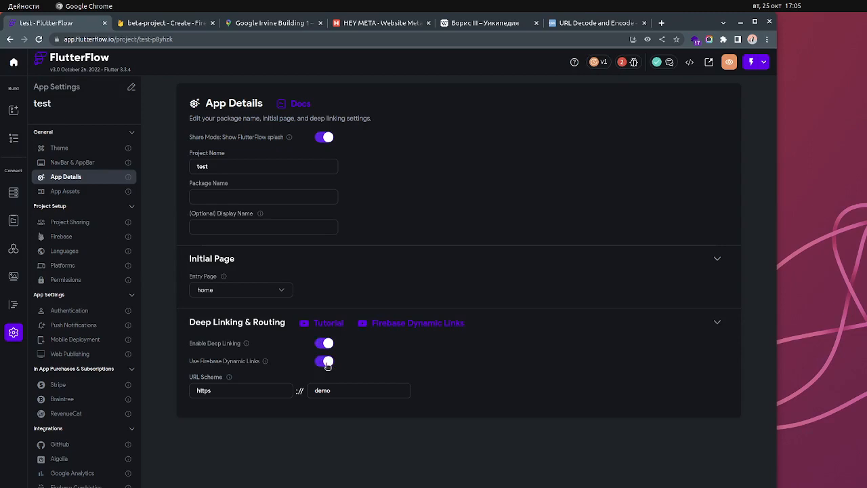
click(165, 25)
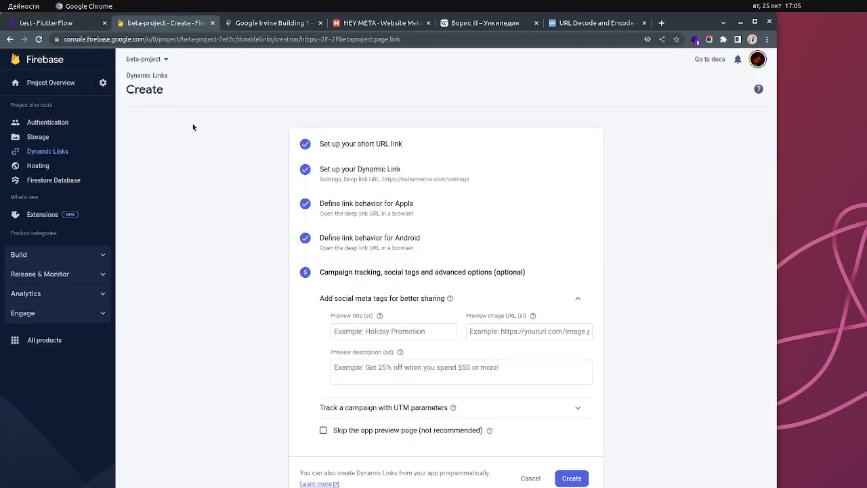
click(529, 478)
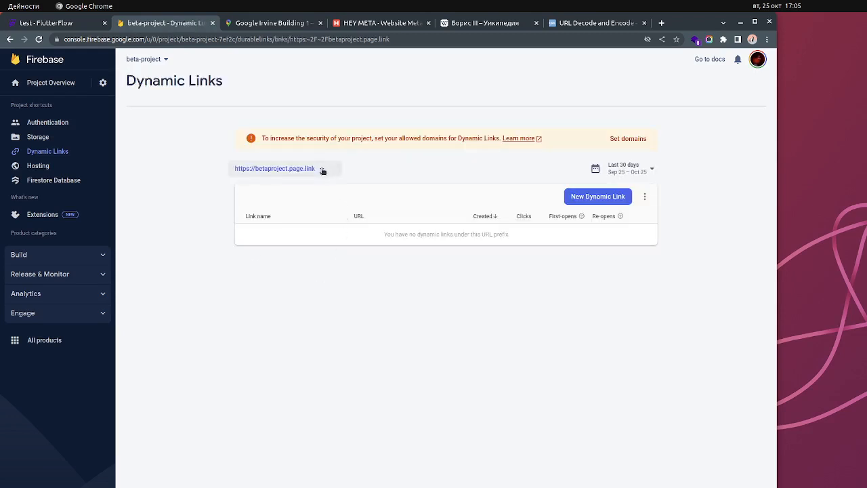
click(323, 170)
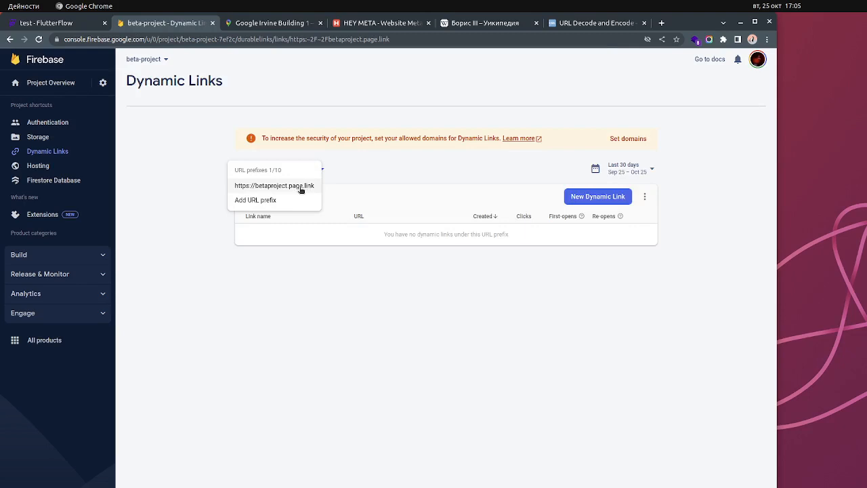
click(374, 187)
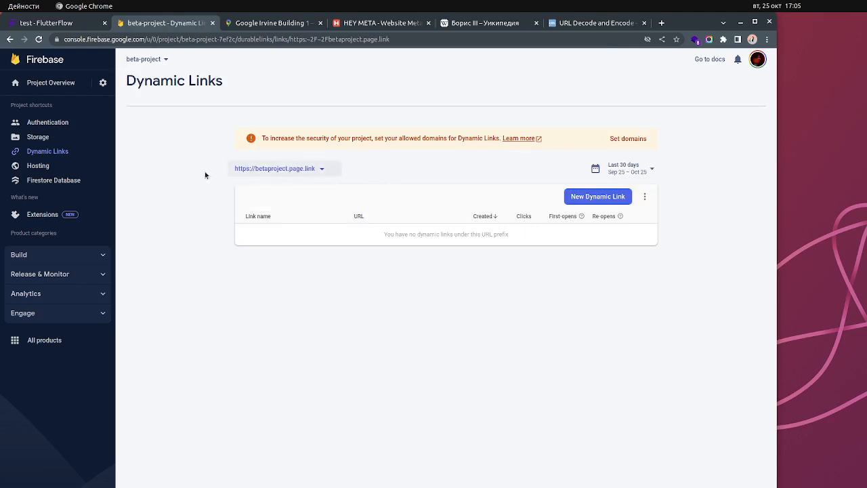
click(326, 175)
right_click(301, 185)
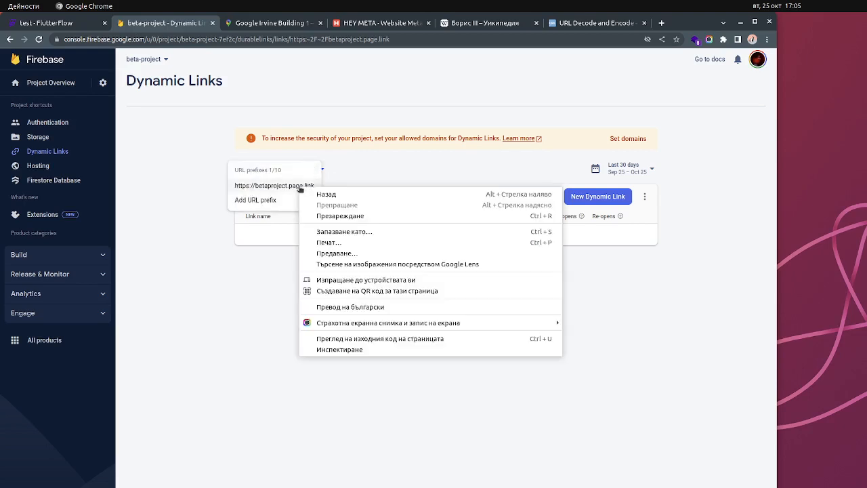
click(369, 349)
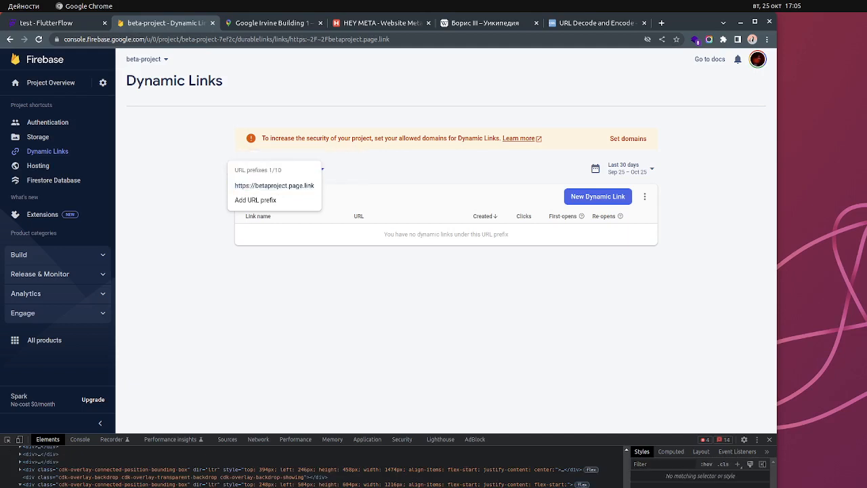
click(770, 439)
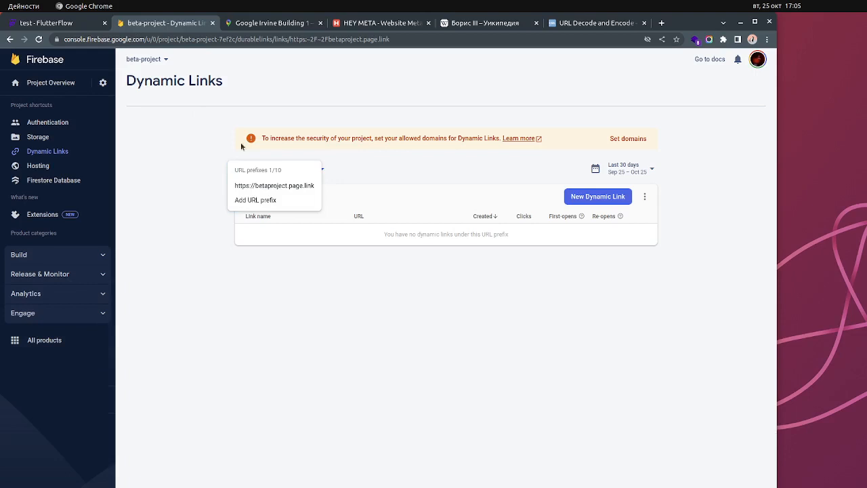
click(81, 27)
double_click(339, 390)
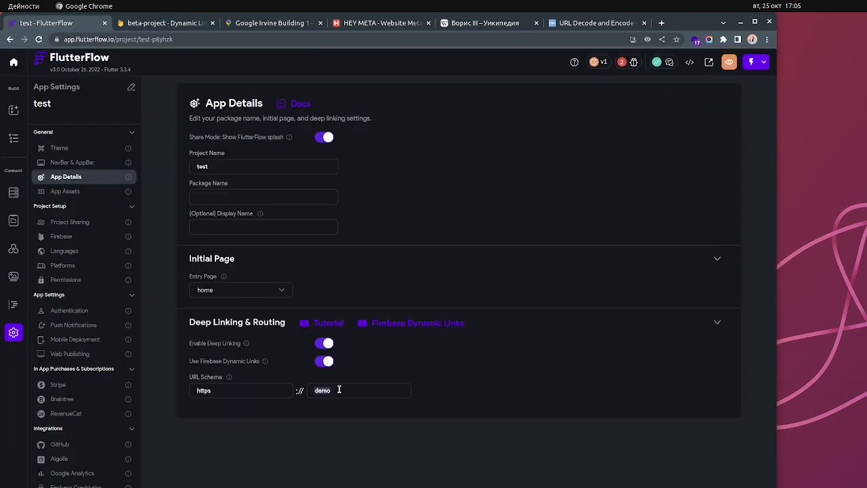
text(https://betaproject.page.link)
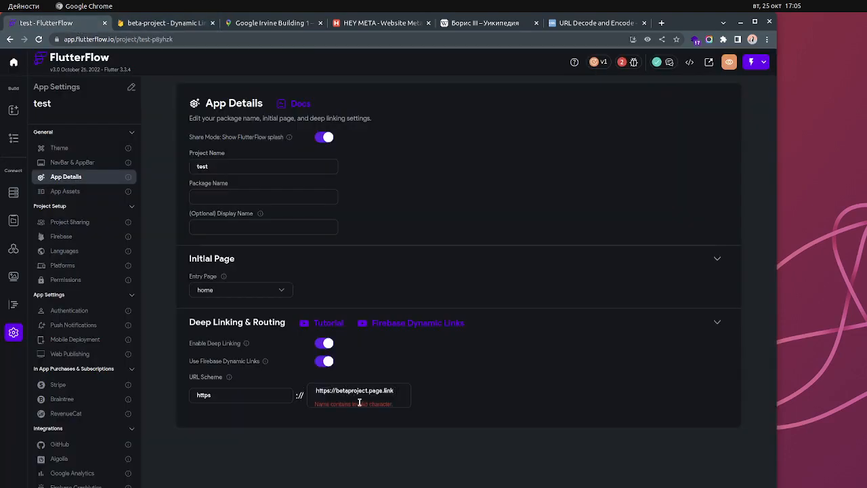
key(BackSpace)
key(BackSpace)
key(BackSpace)
key(BackSpace)
key(BackSpace)
key(BackSpace)
key(BackSpace)
key(BackSpace)
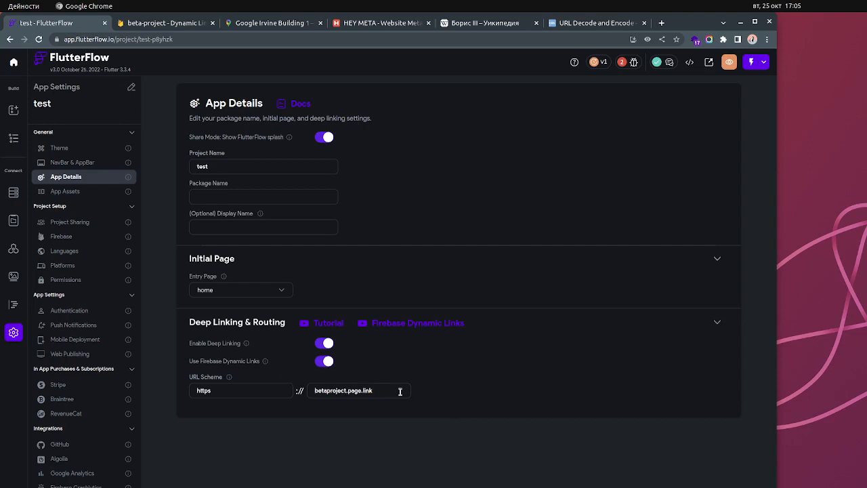
click(633, 63)
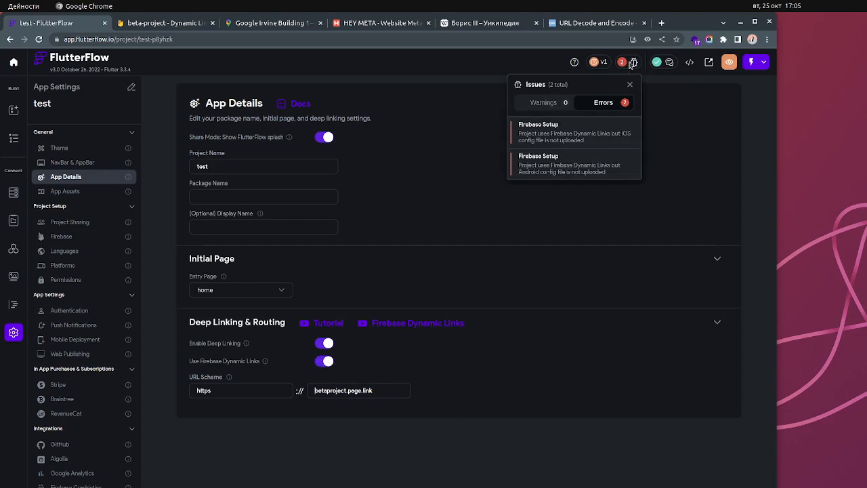
- Open the iOS Firebase Setup error and auto-generate the Firebase config files for the project
click(599, 135)
click(281, 196)
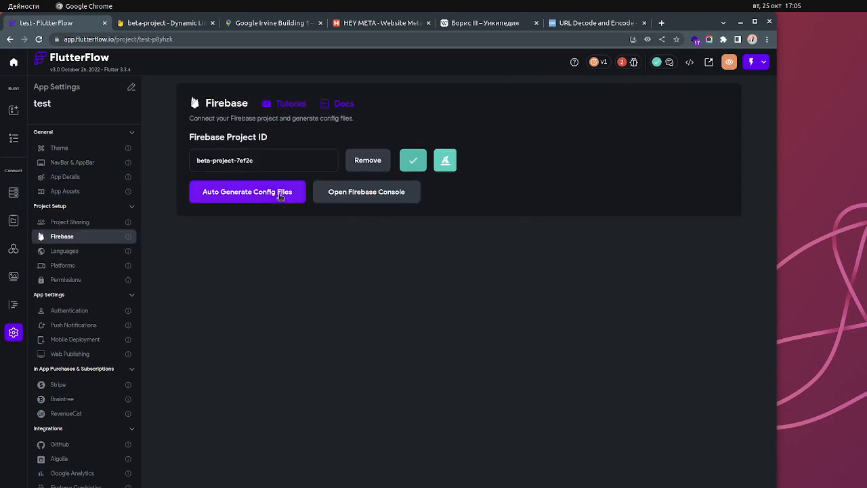
click(281, 196)
click(489, 463)
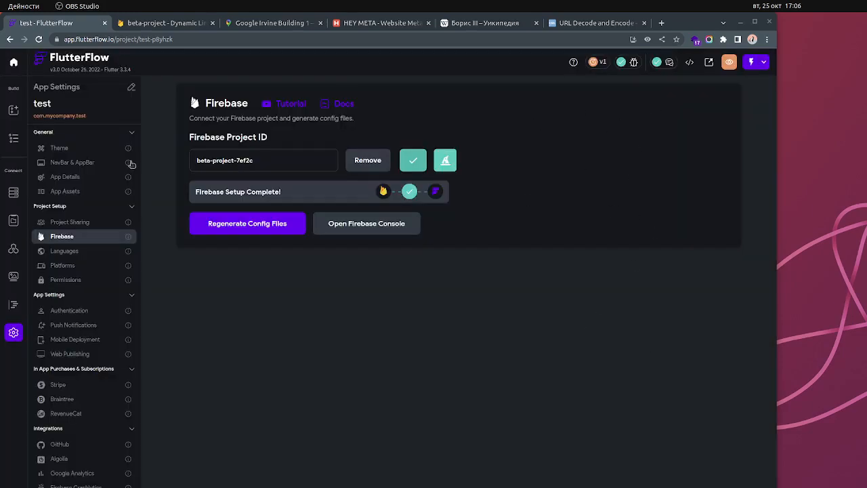
- Add a Button widget to the home page's Column and display the button's action settings
click(17, 139)
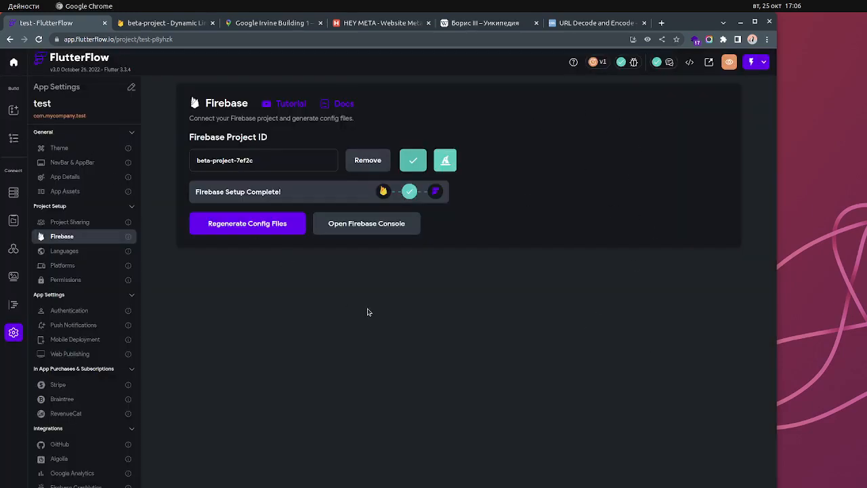
click(15, 138)
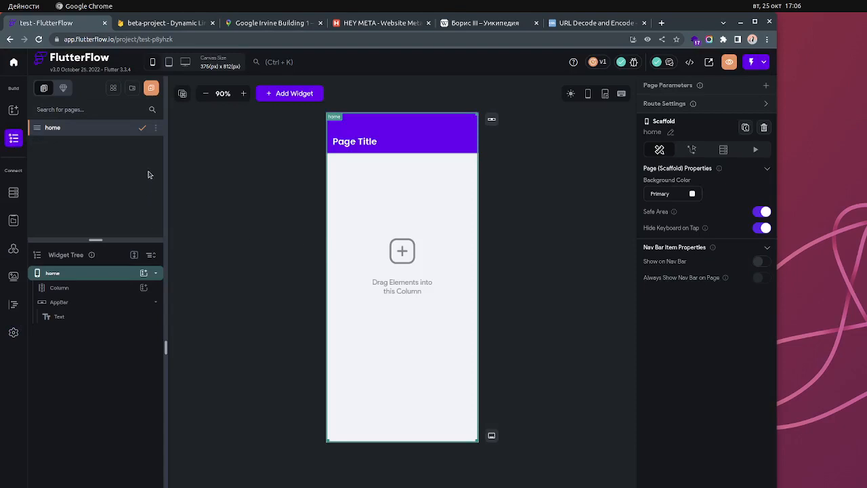
click(156, 129)
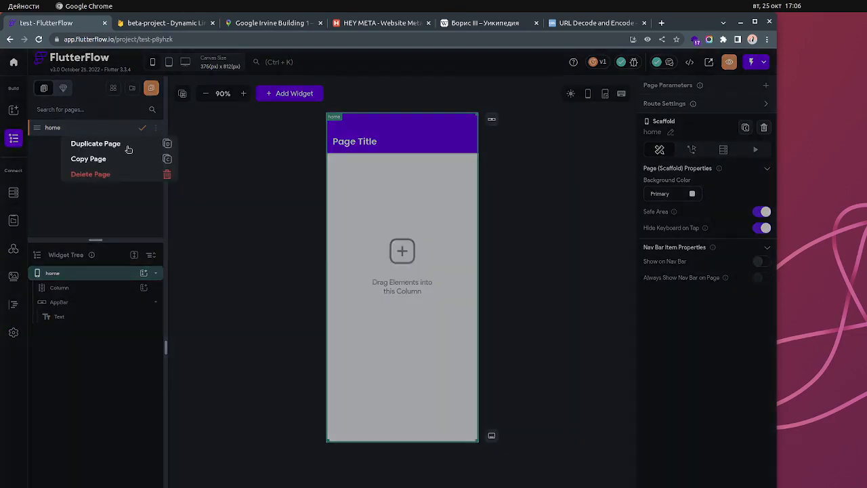
click(111, 222)
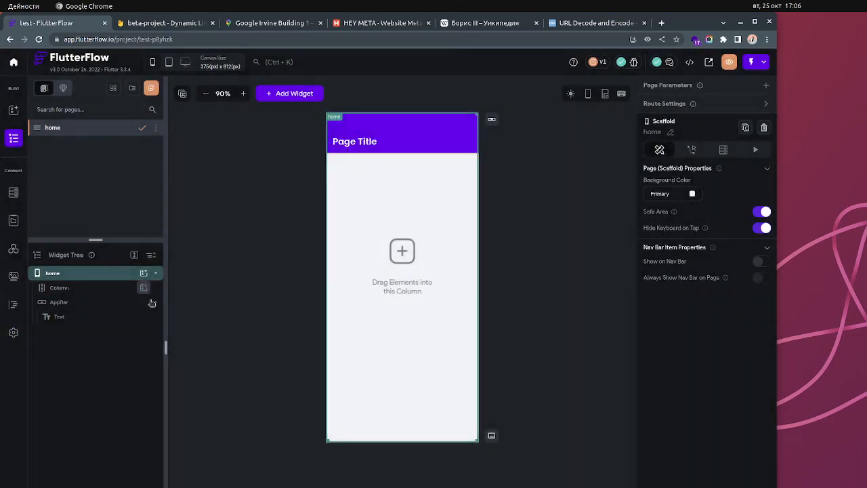
click(144, 288)
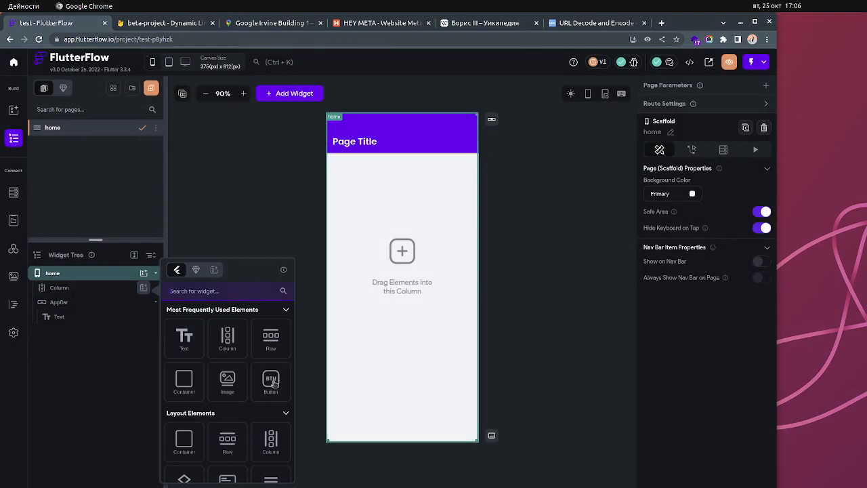
click(273, 384)
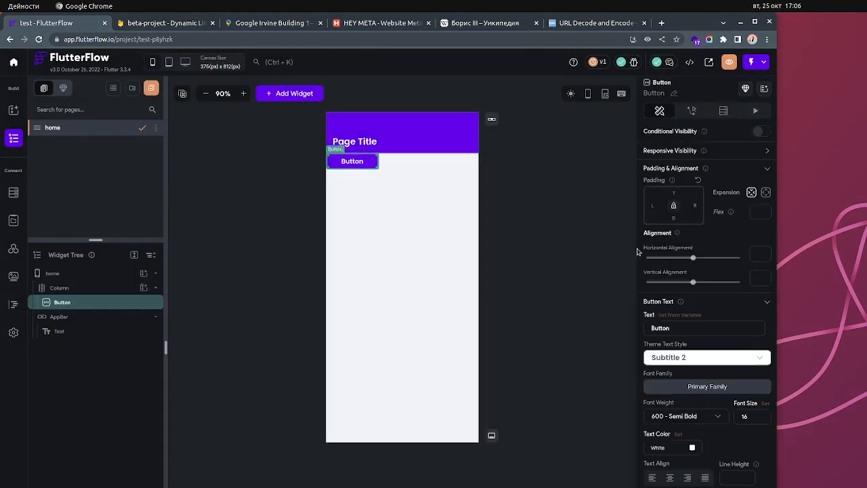
click(694, 111)
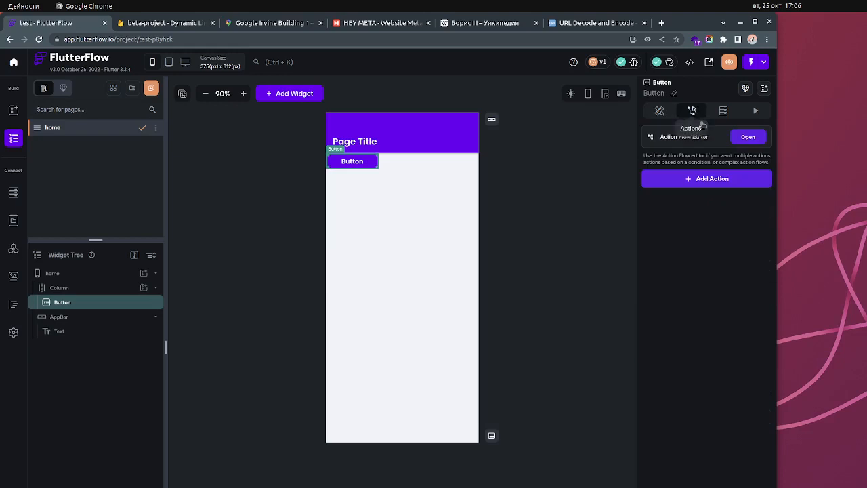
click(739, 178)
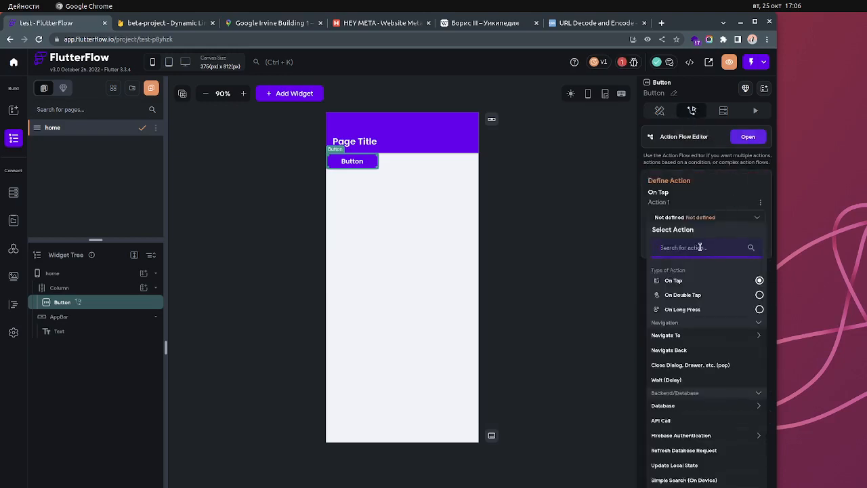
click(576, 259)
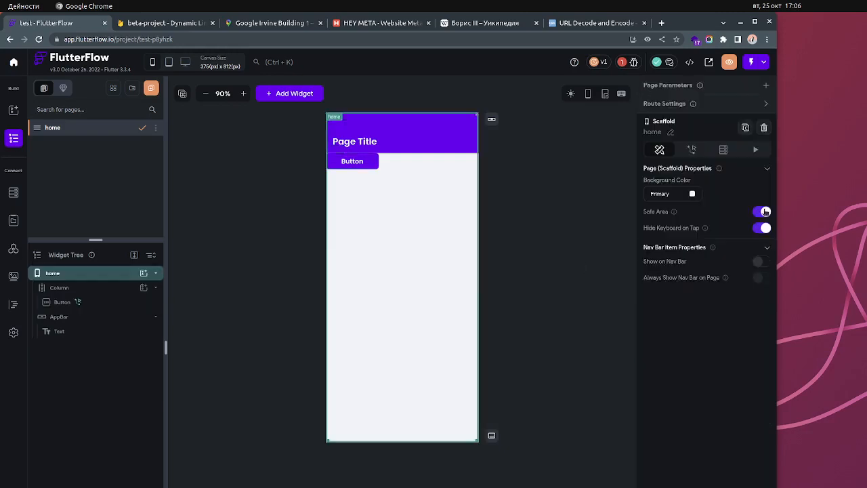
click(357, 163)
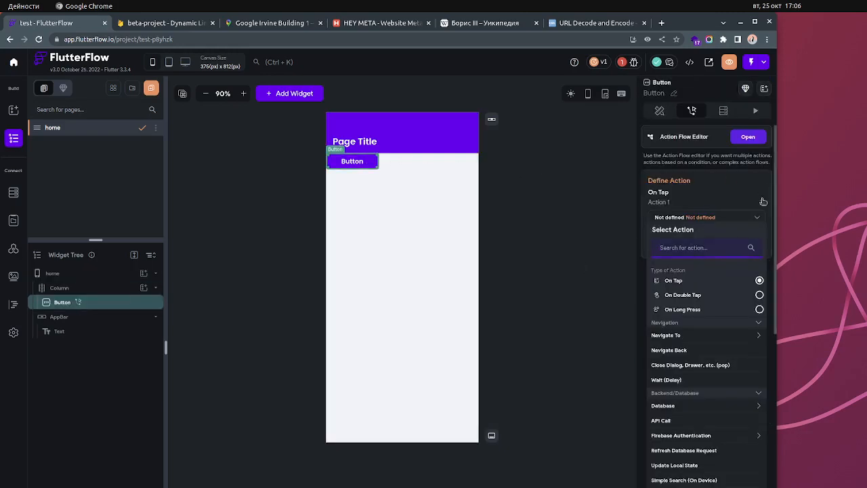
click(761, 201)
click(708, 238)
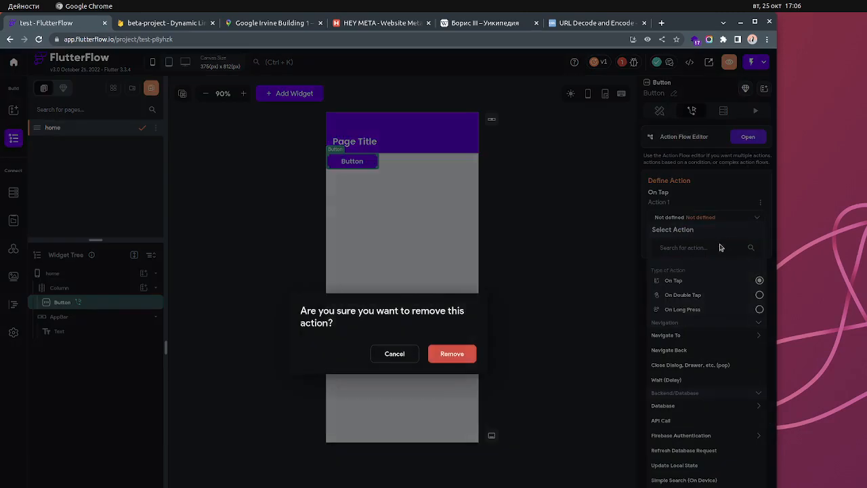
click(452, 354)
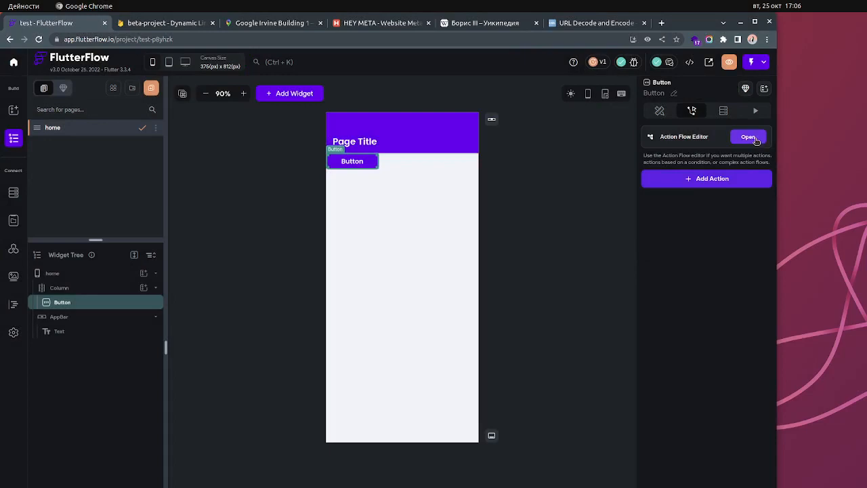
- Open the button's Action Flow Editor and set its first On Tap action to Generate Current Page Link
click(750, 137)
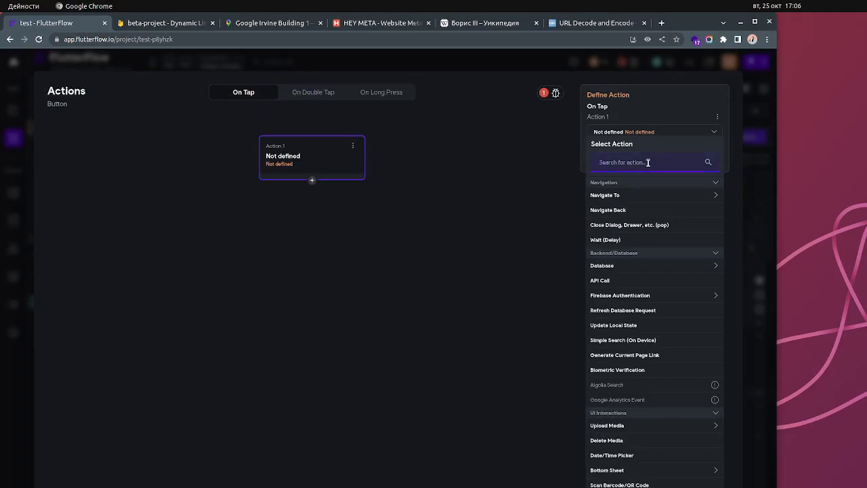
text(dyn)
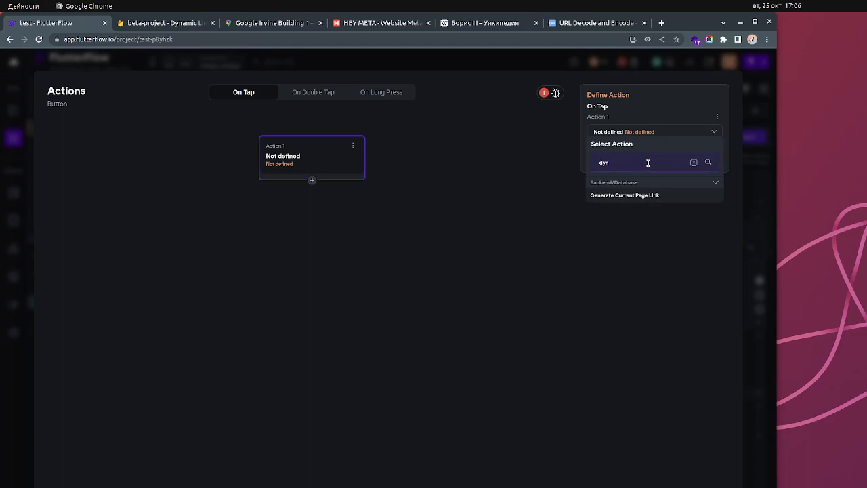
click(635, 196)
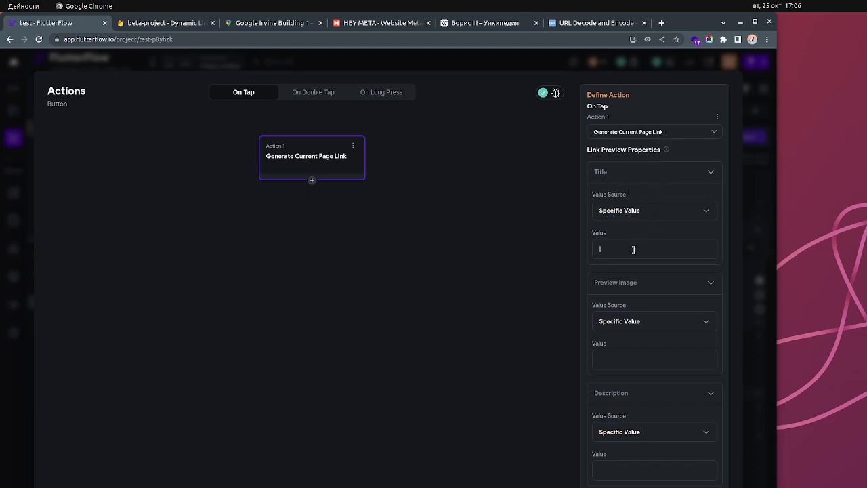
- Fill in the link preview with title Test, preview image Image.jpg and description "Description of test"
text(st)
click(657, 359)
text(Image.jpg)
click(658, 472)
text(Description of tes)
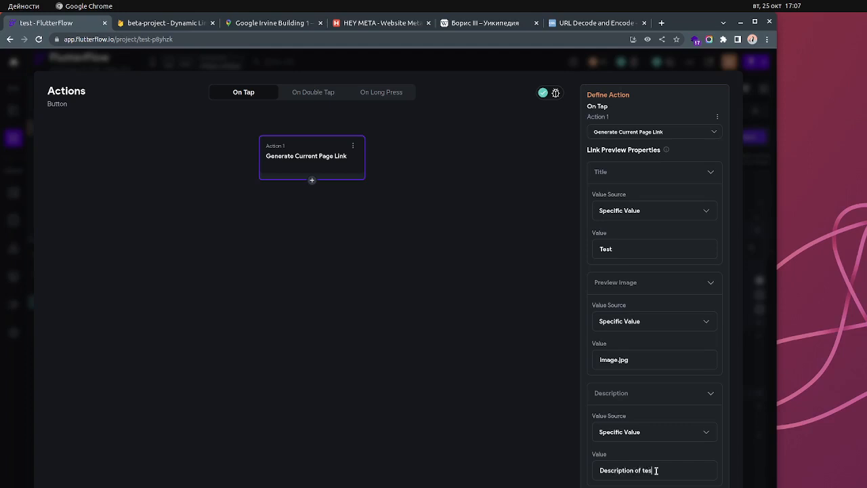
text(t)
- Add a Share action after Generate Current Page Link in the On Tap flow
click(311, 181)
click(316, 201)
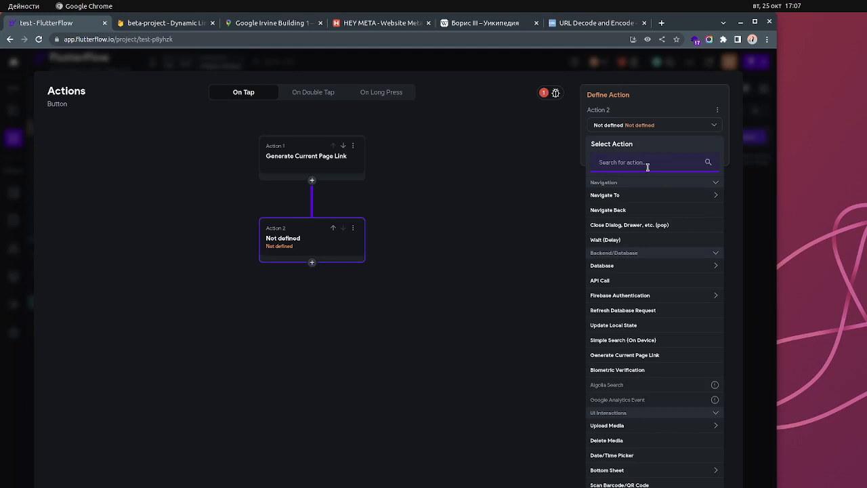
text(share)
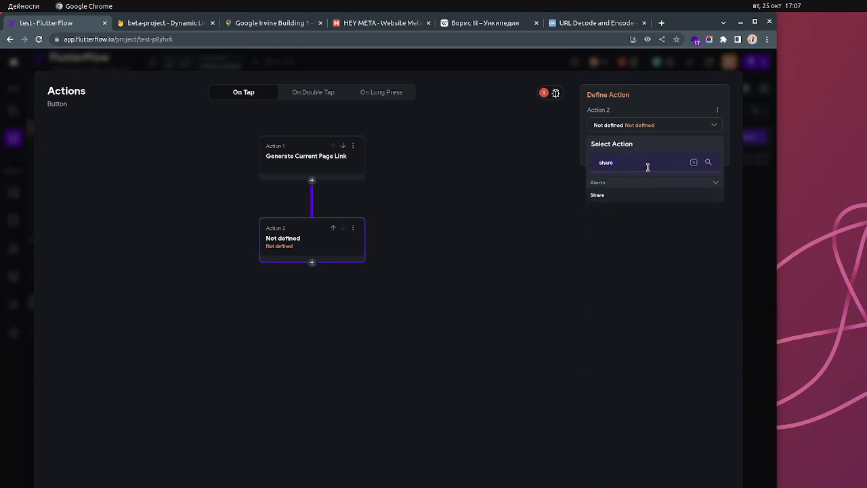
click(641, 196)
- Take the Share action's URL/Text Value from the Current Page Link variable under Widget State, and close the action editor
click(643, 196)
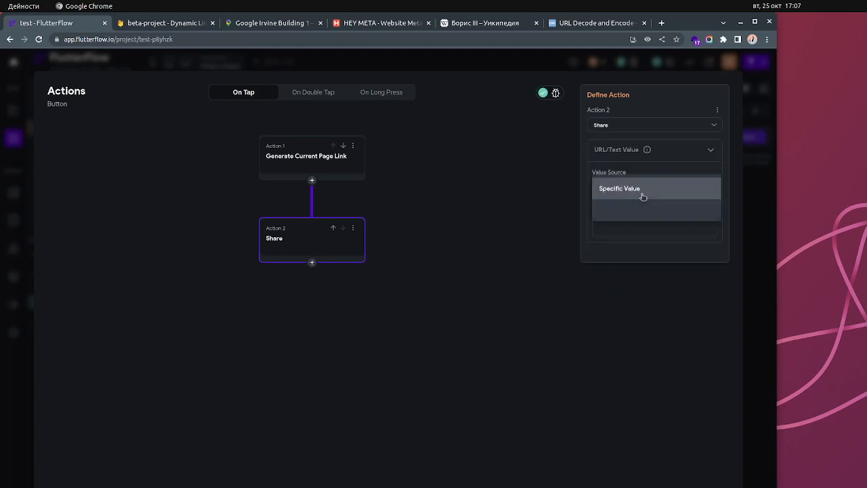
click(649, 210)
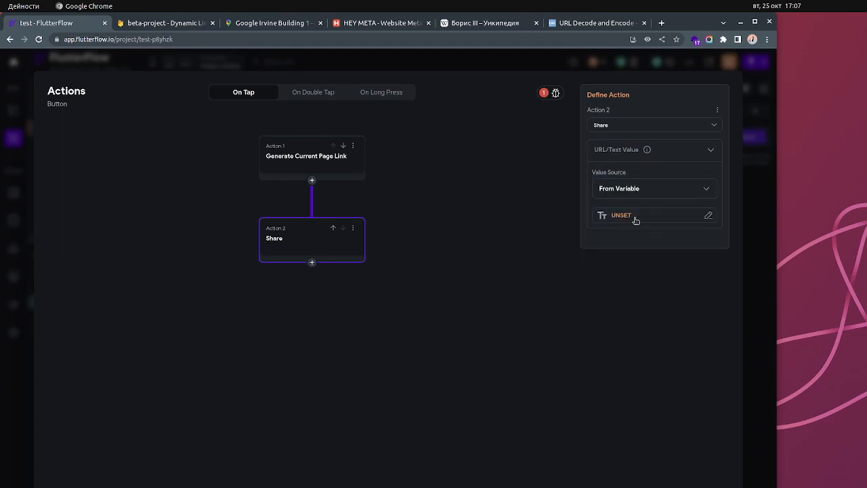
click(635, 221)
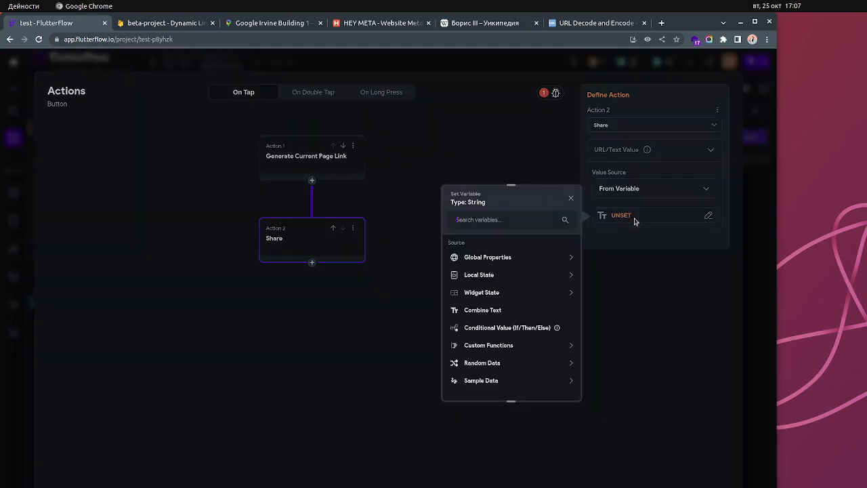
click(493, 297)
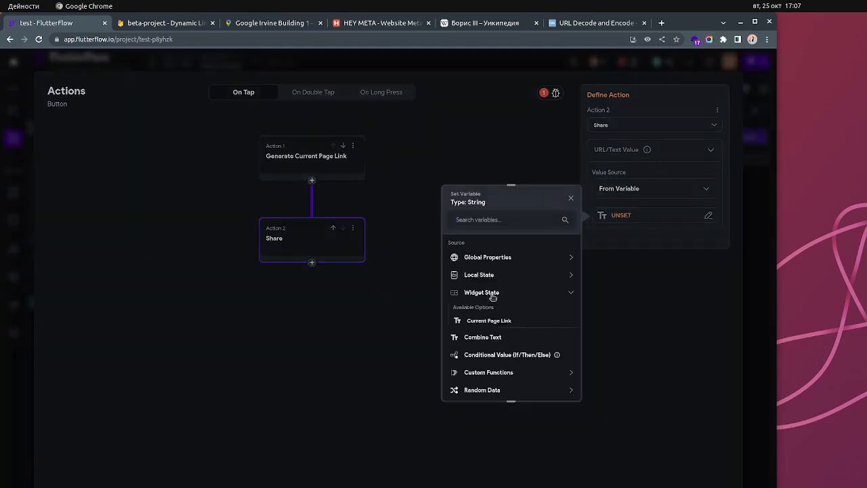
click(490, 322)
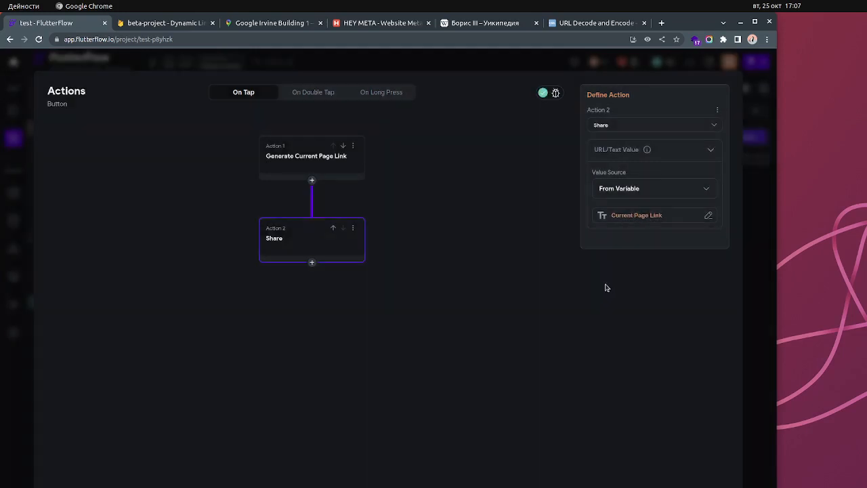
click(509, 376)
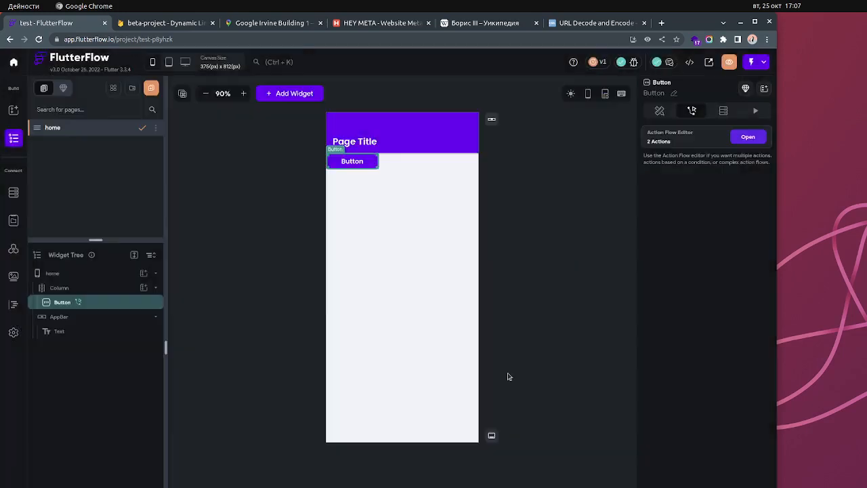
- Change the button's text to Share
click(659, 110)
click(695, 330)
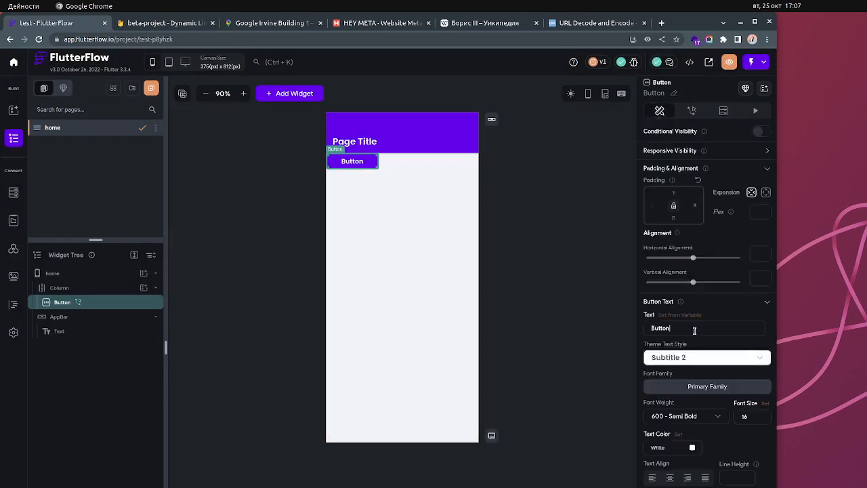
key(ctrl+a)
text(Share)
- Search the icon library for share and add the curved-arrow share icon to the button
scroll(717, 386, down, 4)
click(661, 486)
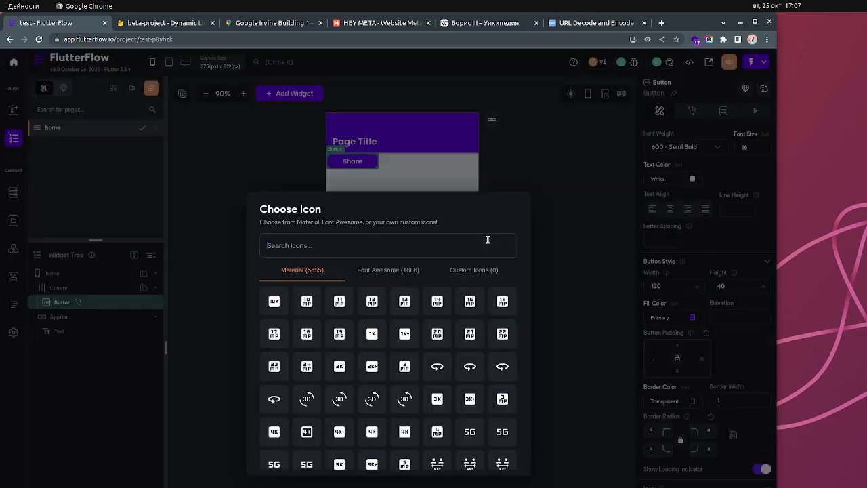
text(hare)
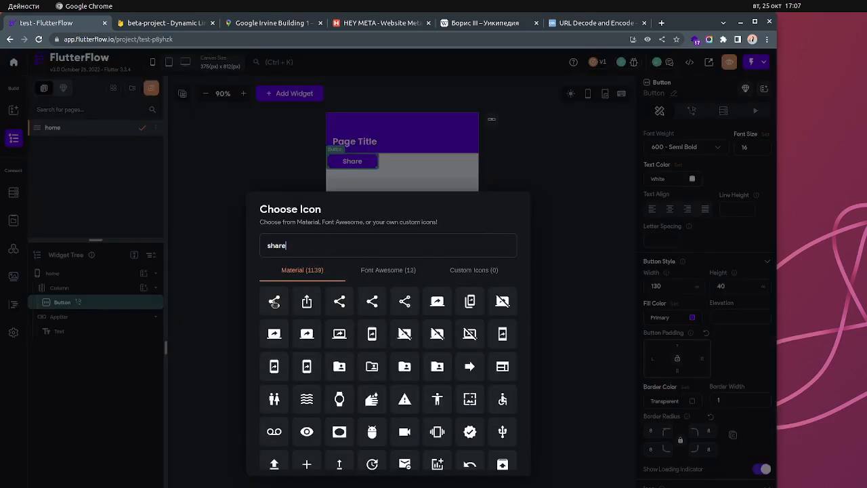
click(274, 301)
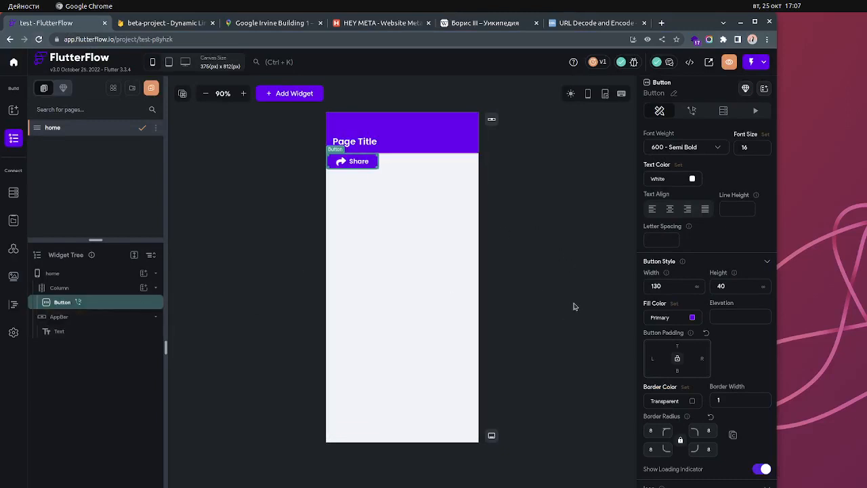
scroll(726, 343, up, 4)
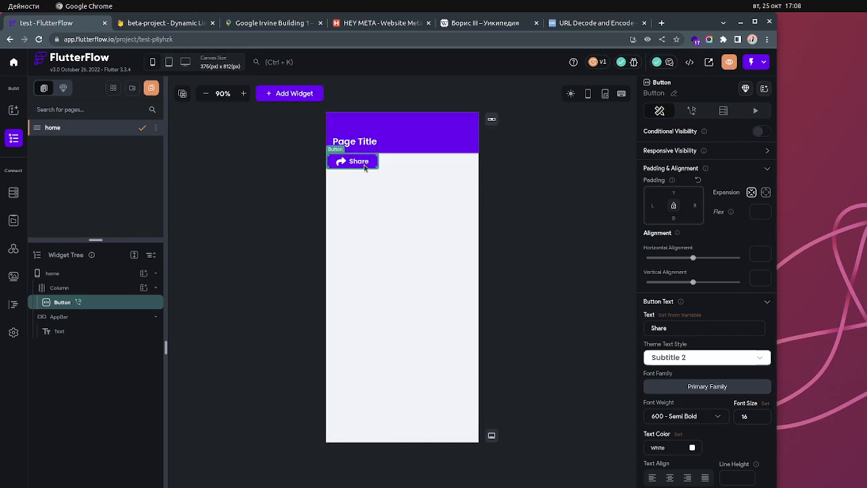
- Review the Share button's actions, and switch to the Firebase Dynamic Links page with the URL prefix list closed
click(693, 110)
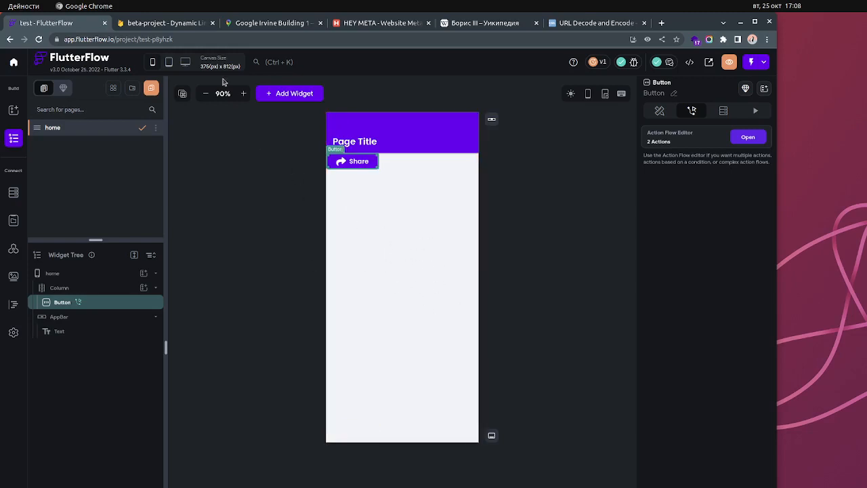
click(185, 23)
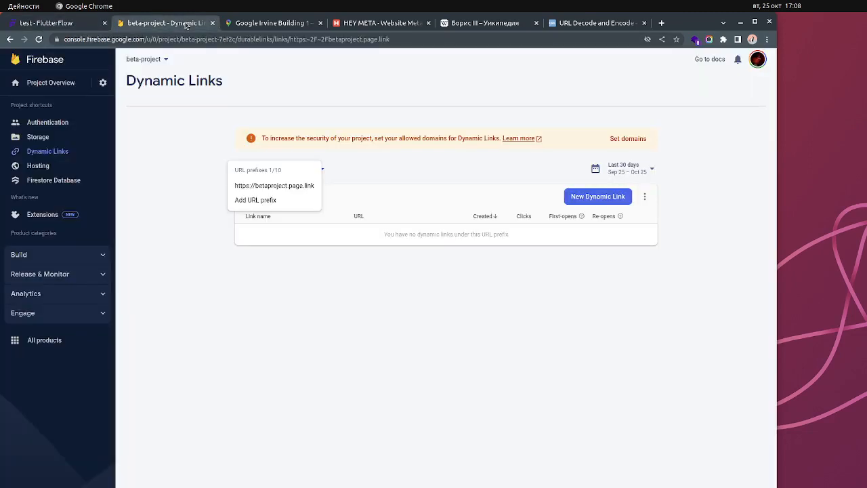
click(177, 116)
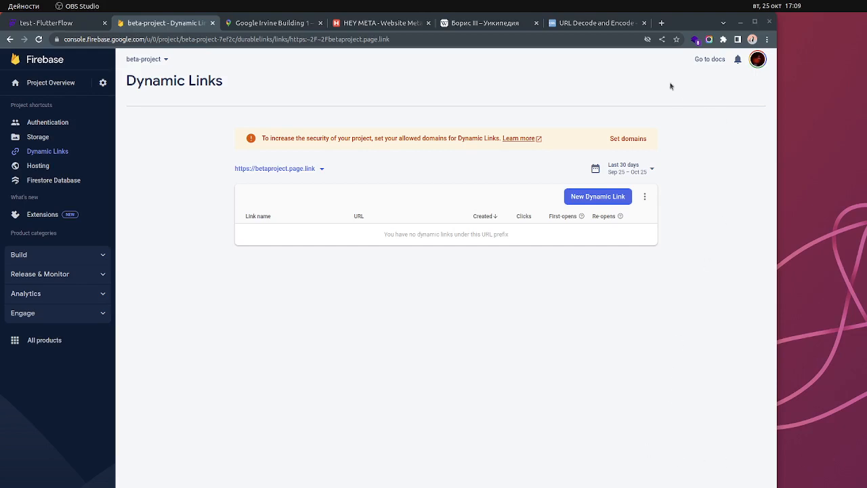
- Open the copied link kulturnomie.page.link/event?eventID=713 in a new browser tab and read the page heading
click(662, 24)
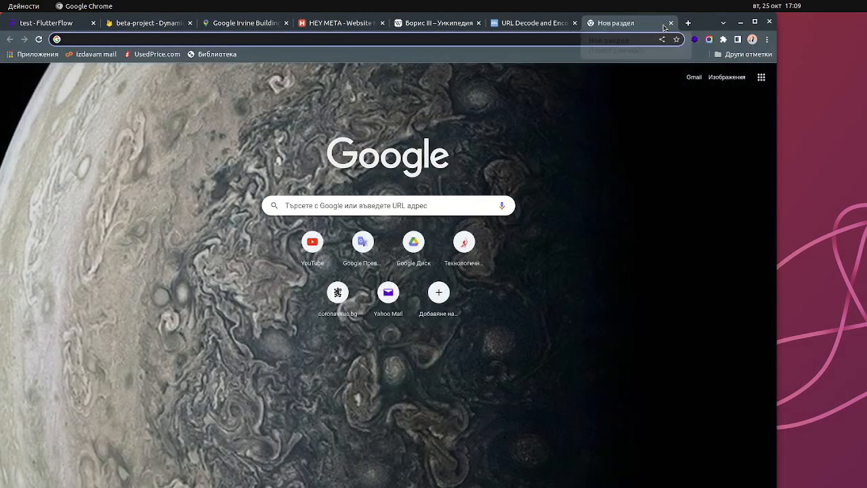
key(ctrl+v)
key(Return)
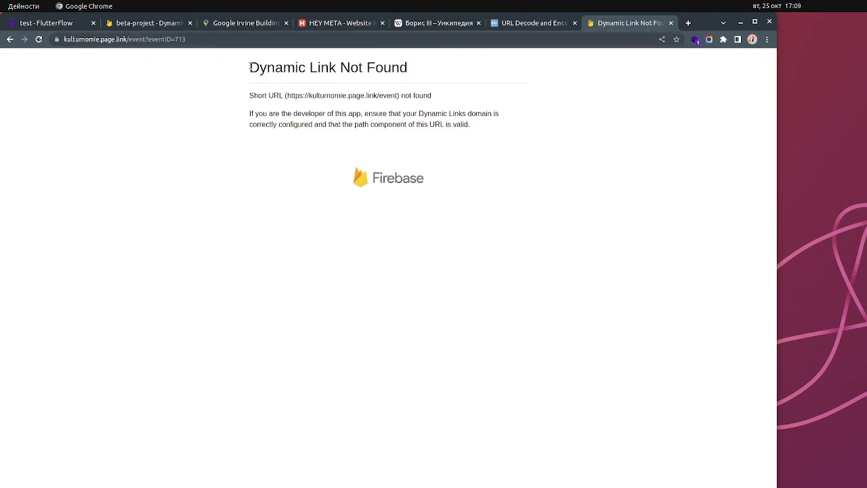
drag(251, 67, 454, 75)
click(454, 74)
- Switch to Google Maps and copy the share link of Google Irvine Building 1
click(247, 25)
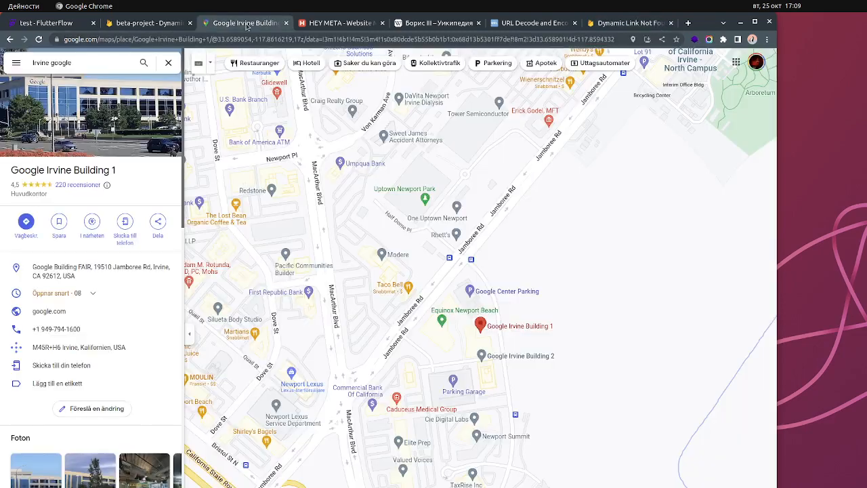
click(157, 221)
click(446, 352)
key(ctrl+c)
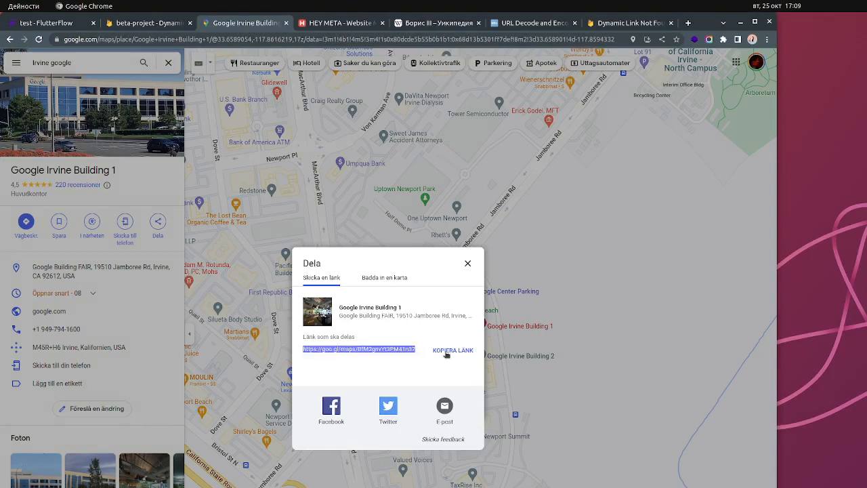
click(468, 263)
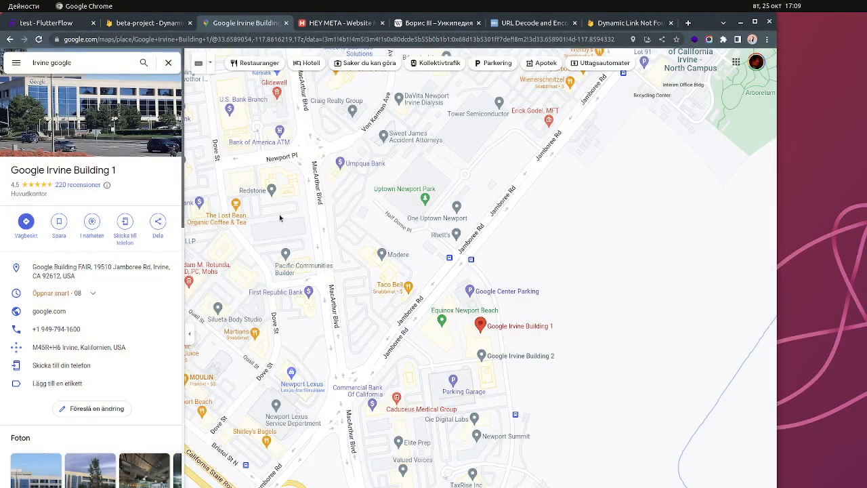
- Open the copied Google Maps share link in a new browser tab and examine the location it leads to
click(688, 23)
key(ctrl+v)
key(Return)
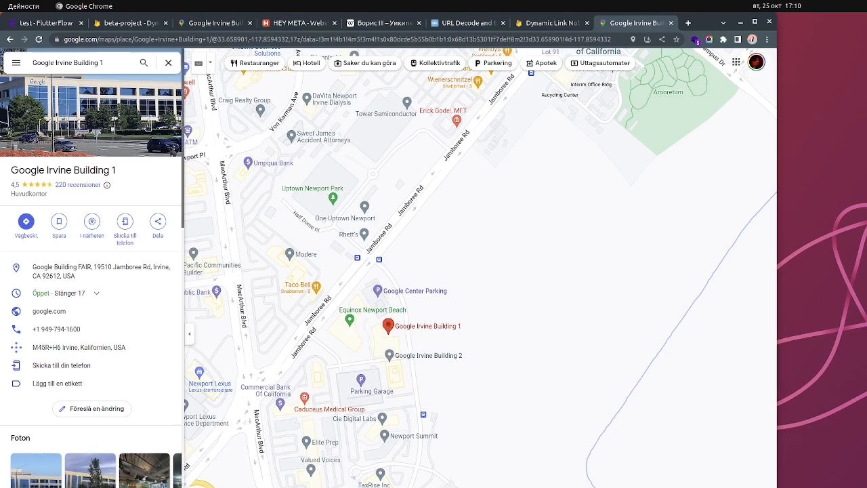
mouse_move(390, 326)
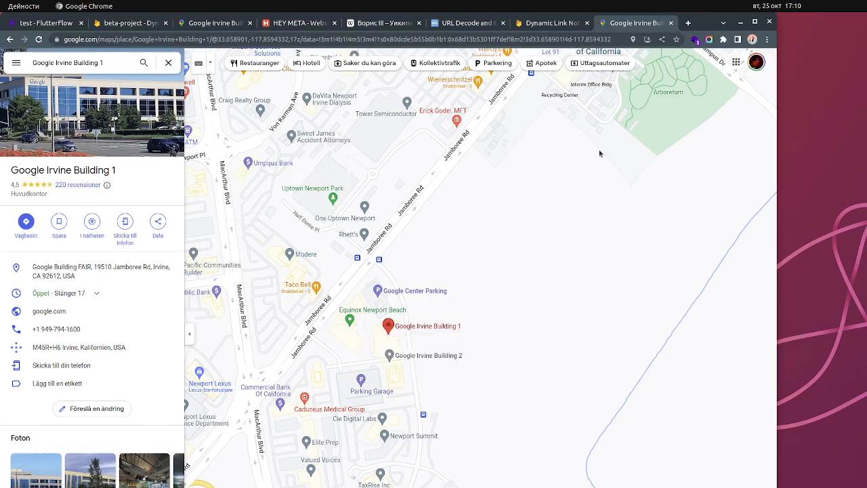
- Return to the kulturnomie.page.link page and read through its full message text
click(551, 24)
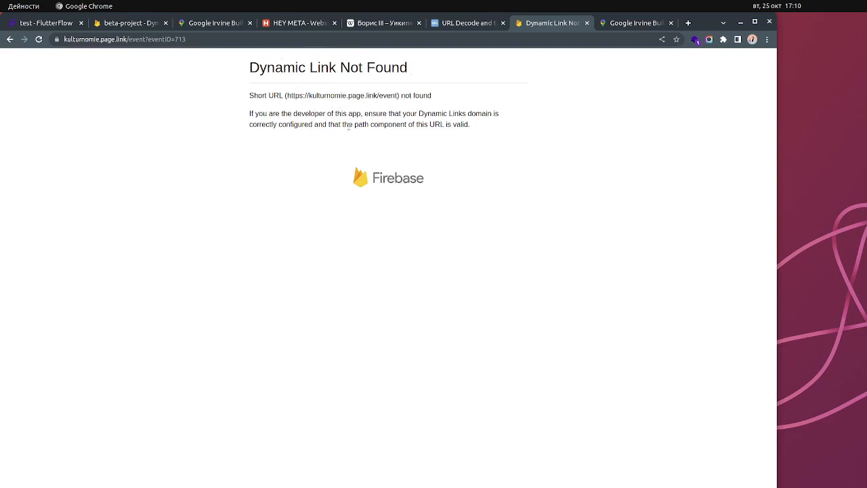
drag(251, 69, 283, 119)
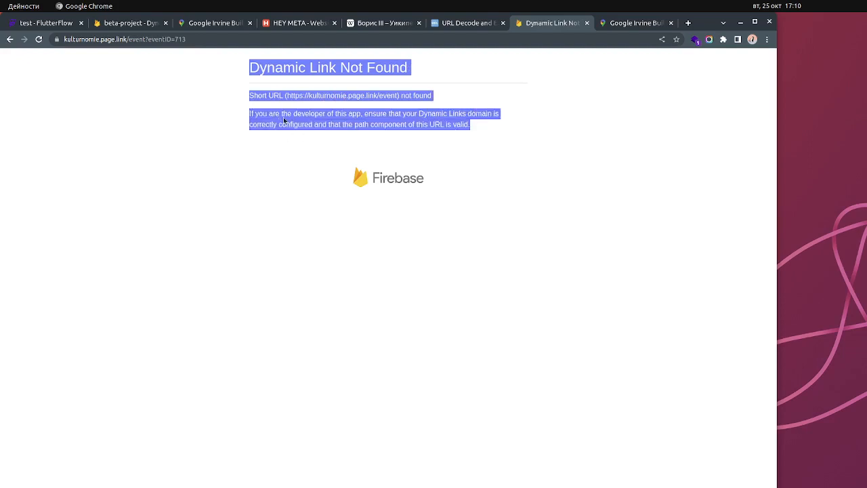
click(330, 115)
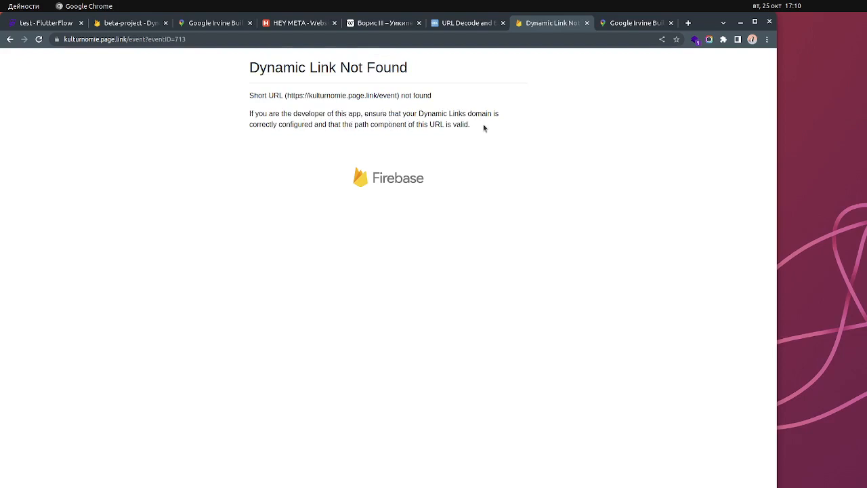
drag(472, 125, 218, 63)
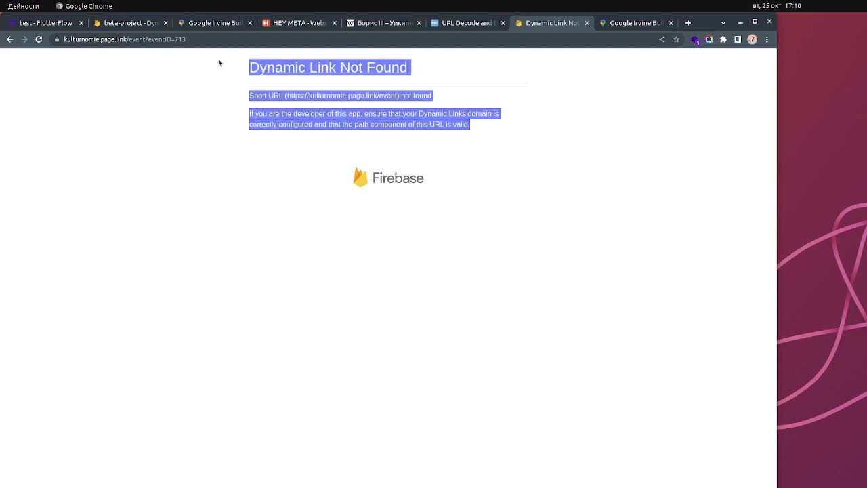
click(219, 73)
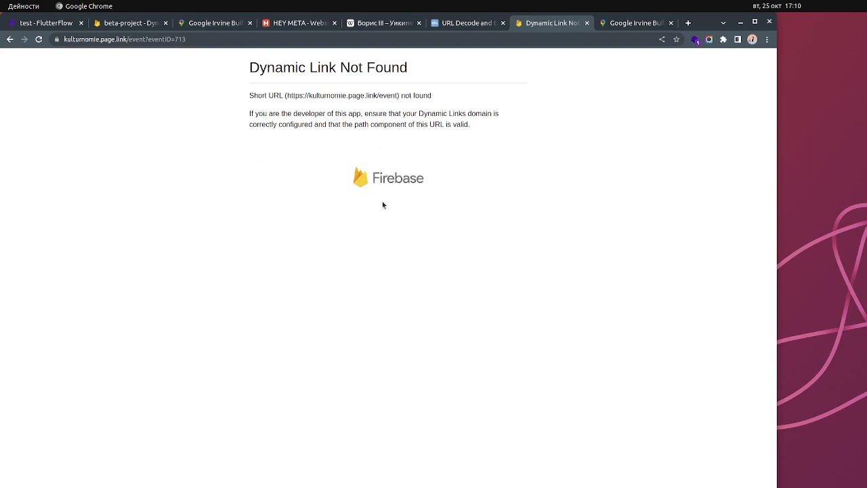
click(126, 22)
click(613, 196)
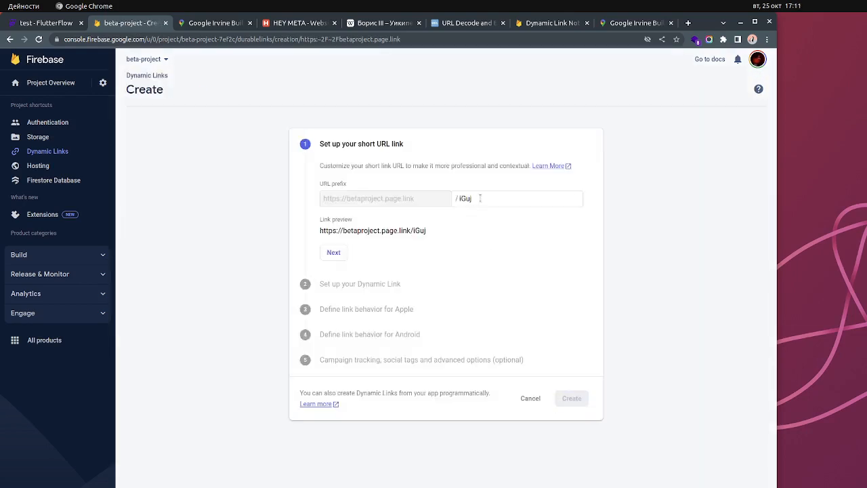
click(335, 253)
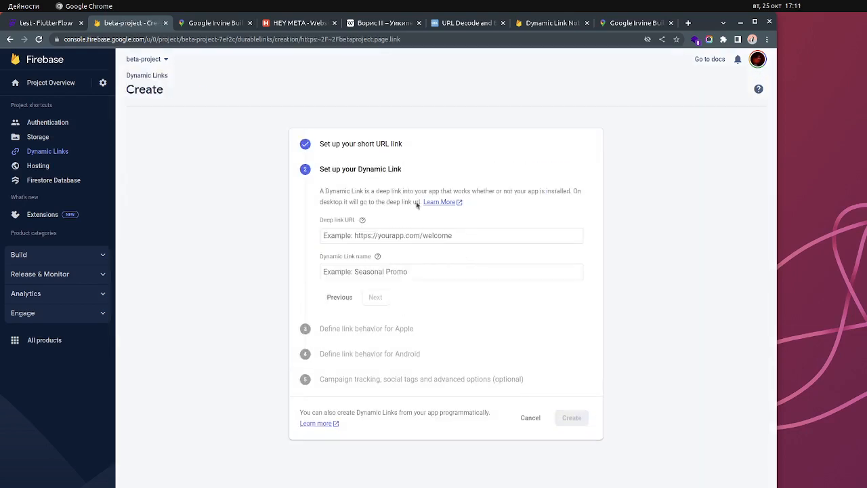
click(430, 236)
click(431, 258)
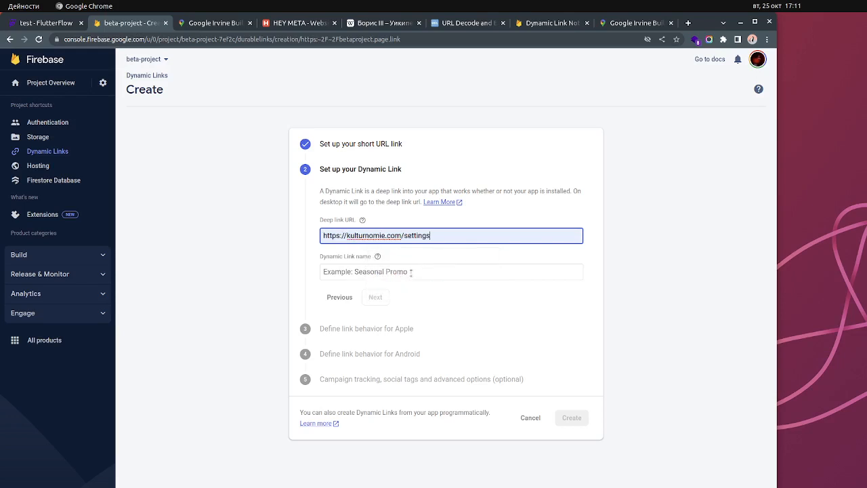
click(410, 272)
text(Settings)
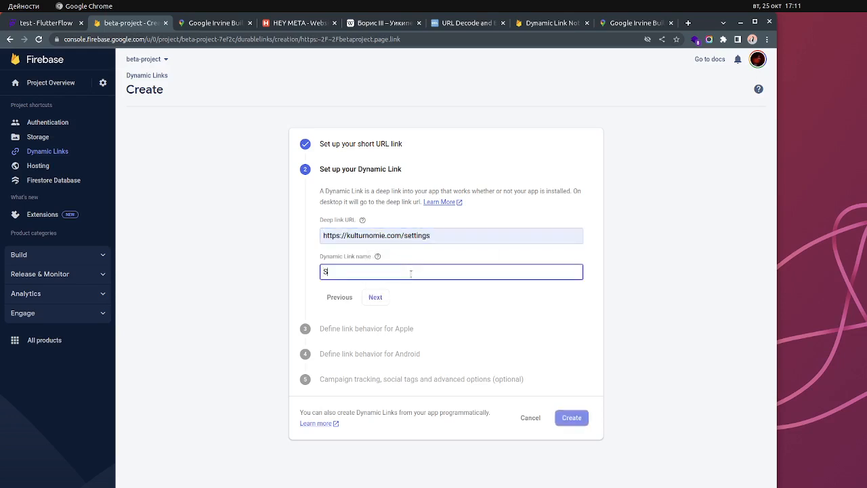
- Keep the link behavior for Apple and Android as opening the deep link URL in a browser
click(376, 296)
click(375, 259)
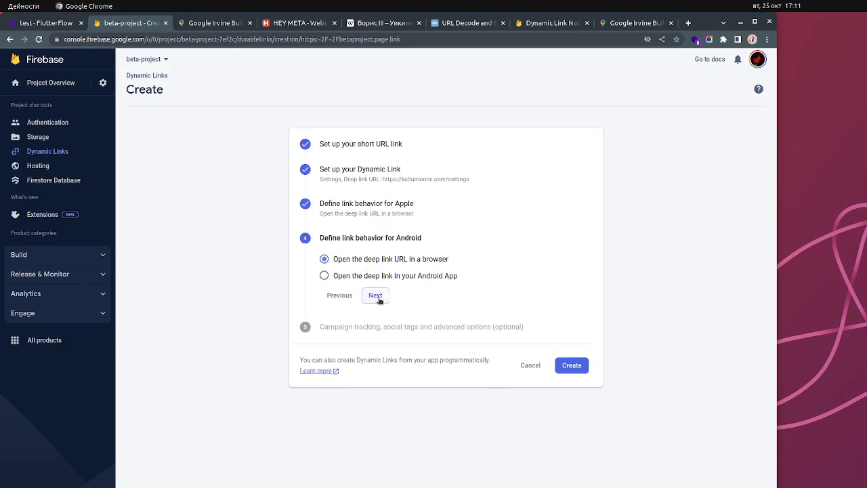
click(376, 296)
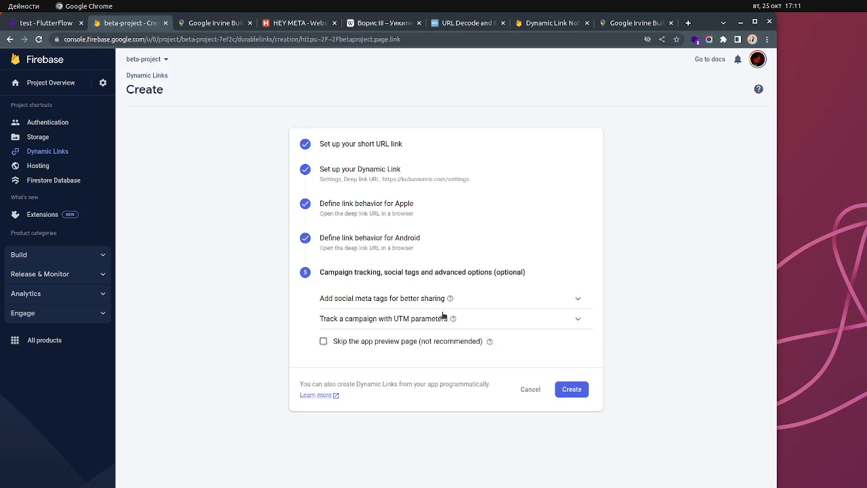
mouse_move(450, 298)
click(578, 298)
click(380, 332)
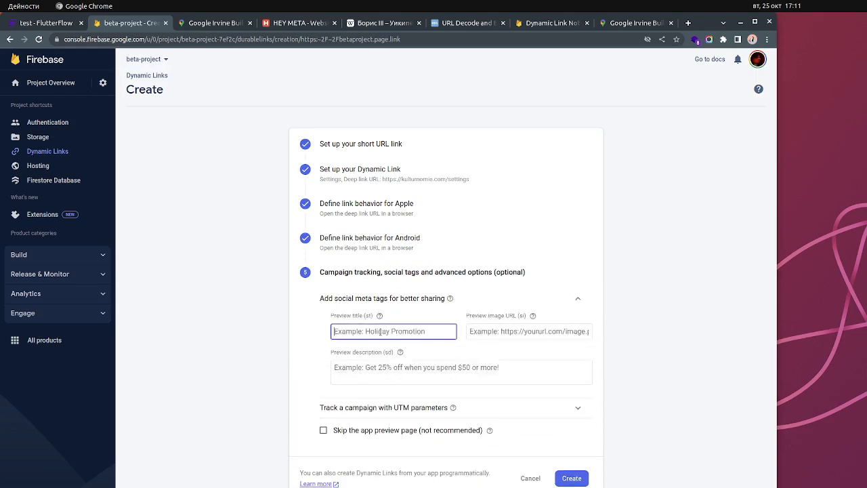
text(Settings)
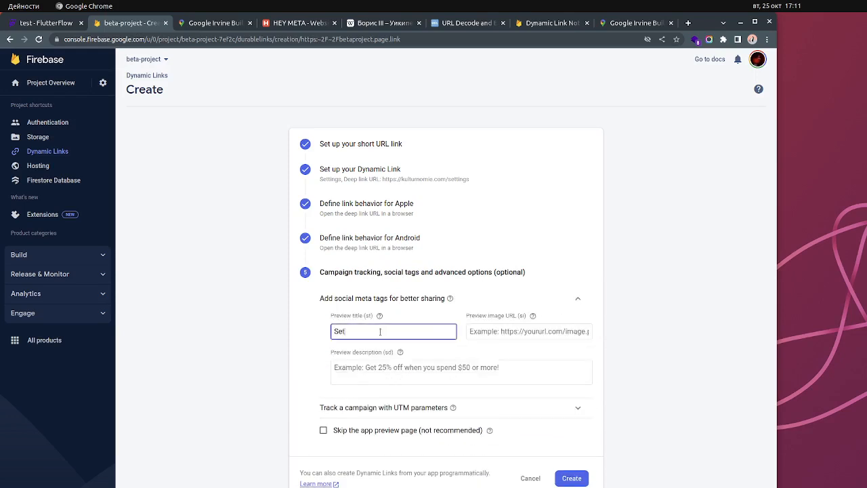
click(545, 328)
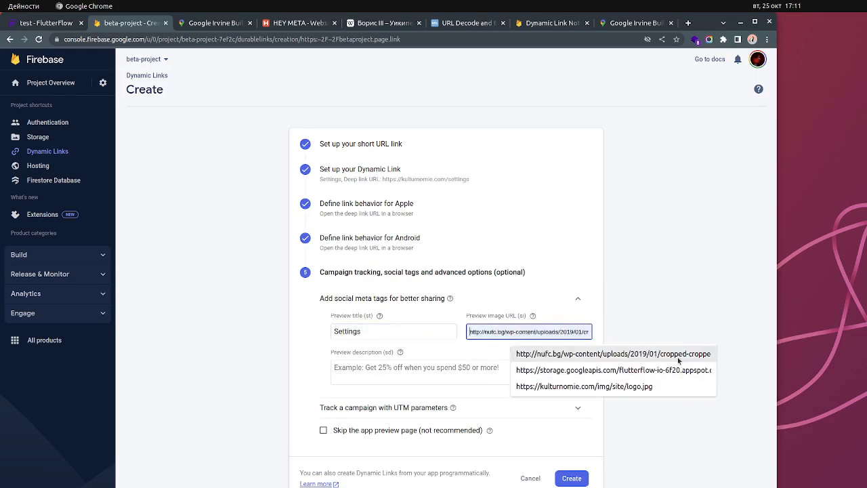
click(669, 389)
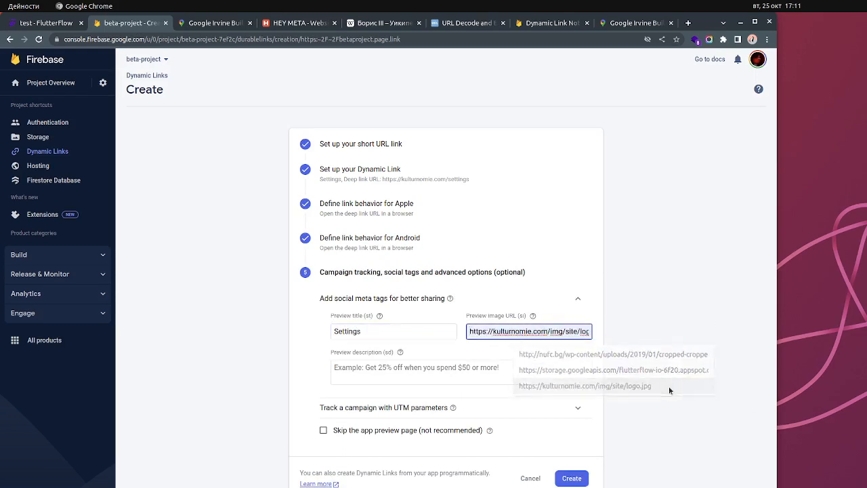
click(406, 371)
text(Settings of my app)
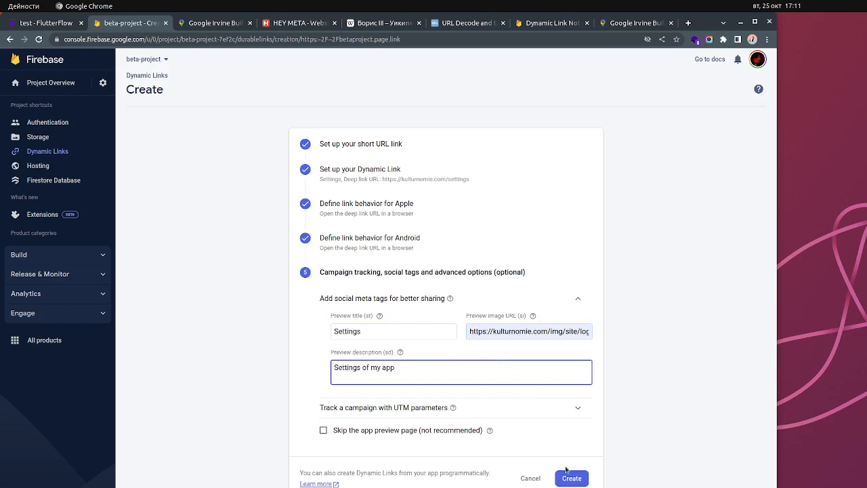
click(570, 477)
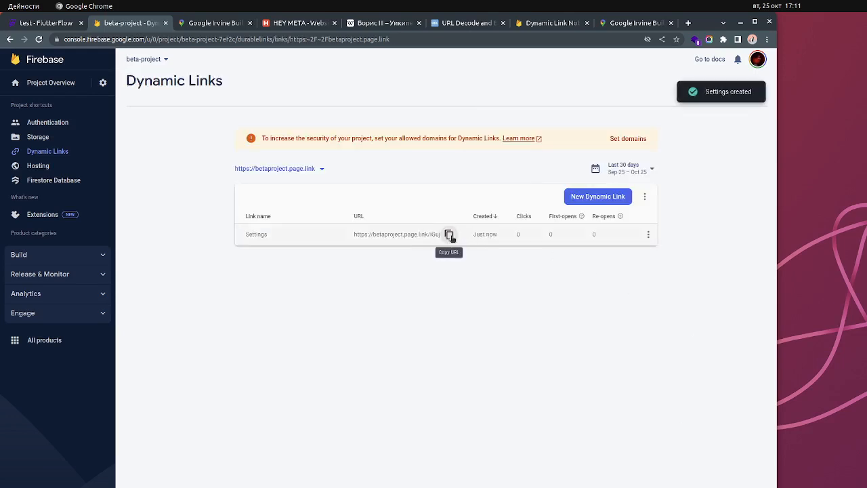
- Copy the Settings dynamic link's URL, open it in a new tab to check its destination address, and close that tab
click(449, 235)
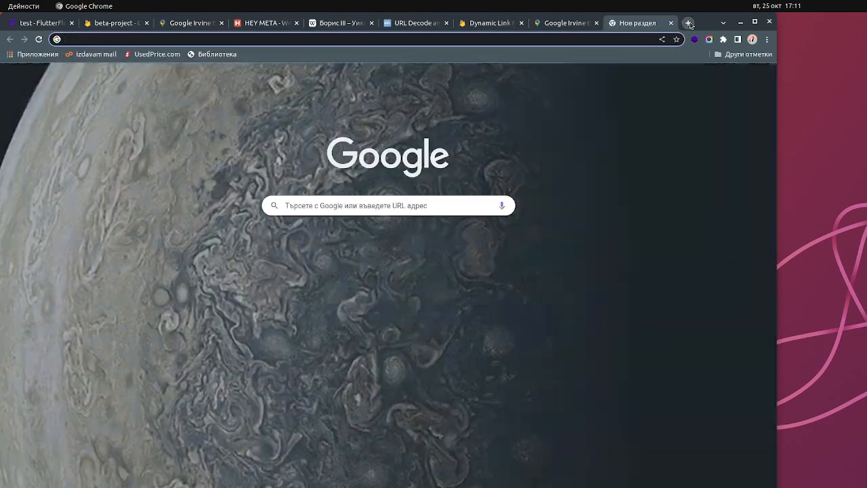
key(ctrl+v)
key(Return)
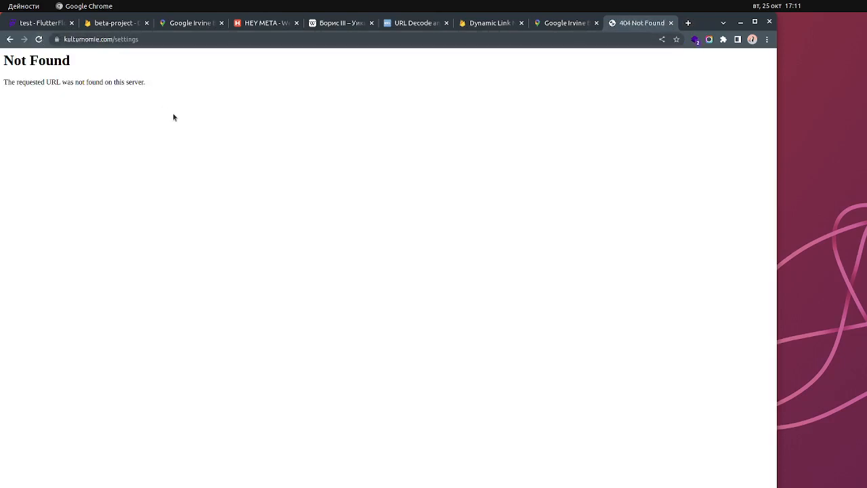
click(198, 39)
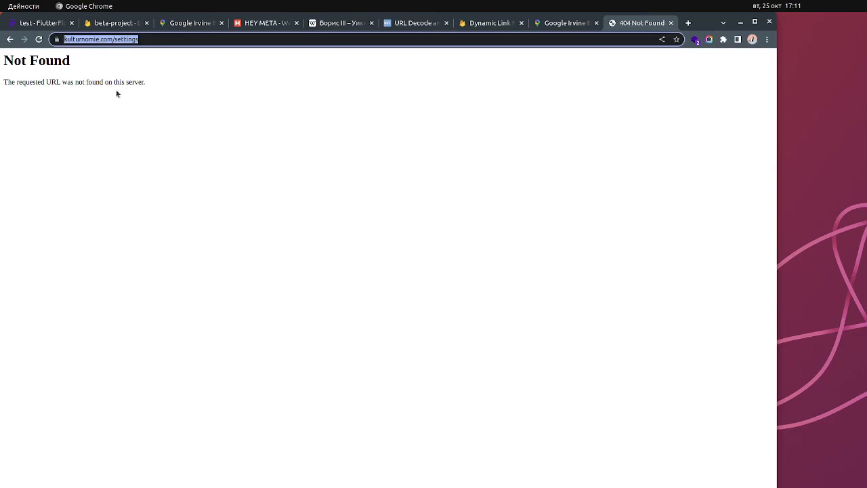
click(416, 139)
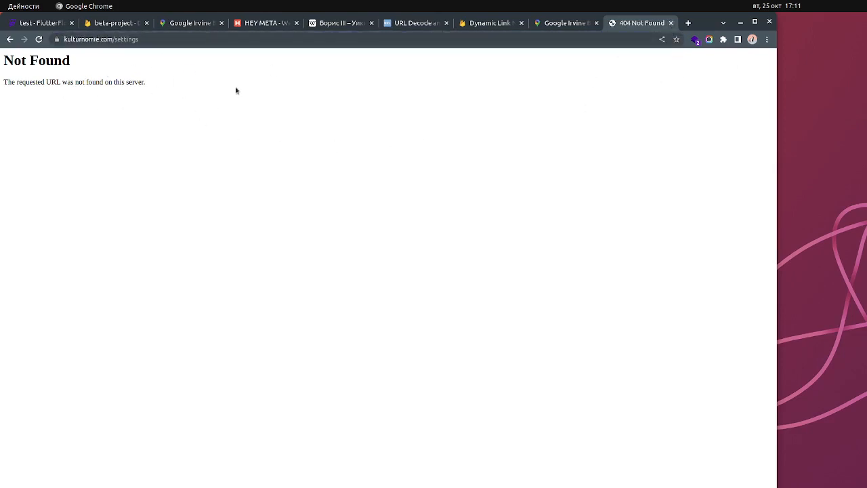
click(671, 23)
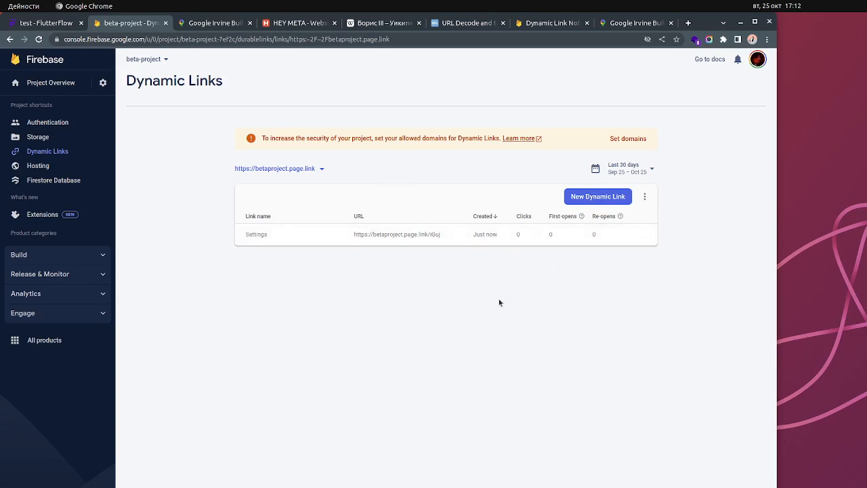
- Go back to the kulturnomie.page.link event page and examine its heading and address
click(552, 23)
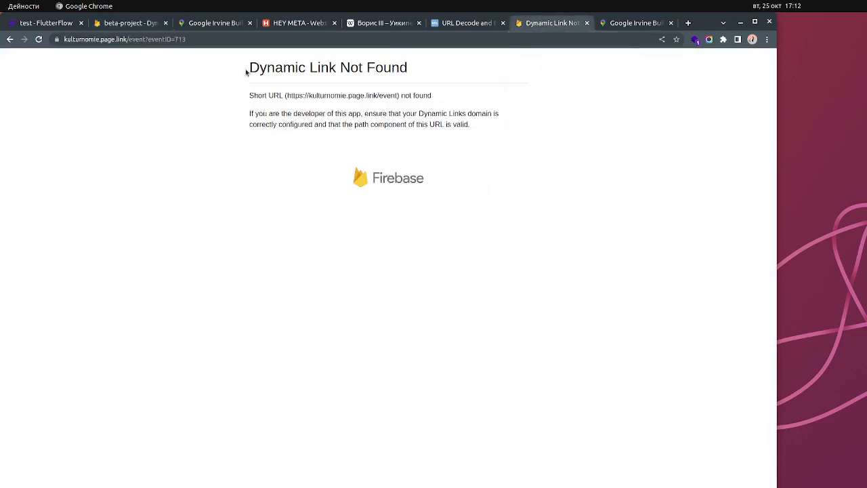
drag(248, 67, 411, 66)
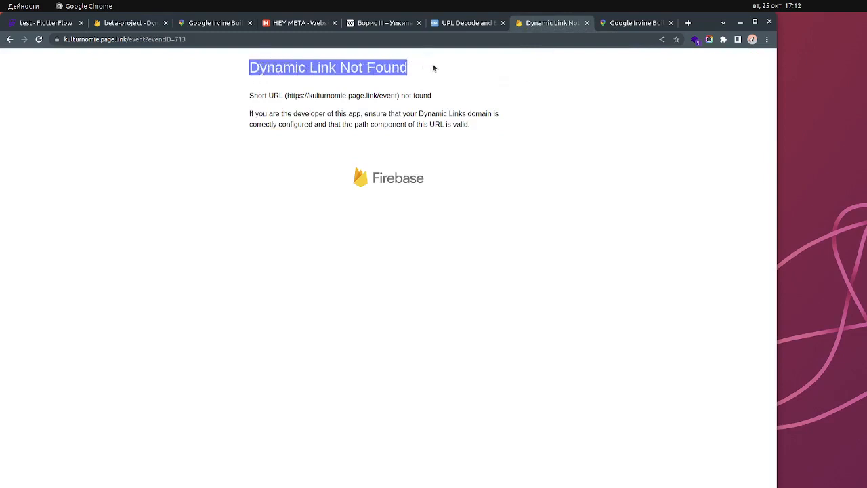
click(415, 69)
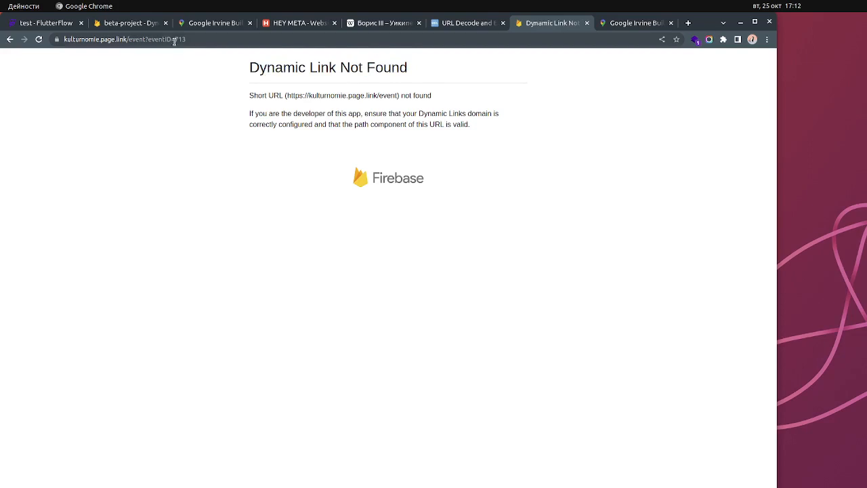
- Copy the full kulturnomie.page.link/event?eventID=713 address and check its meta tags on HEY META
click(207, 39)
key(ctrl+a)
right_click(153, 41)
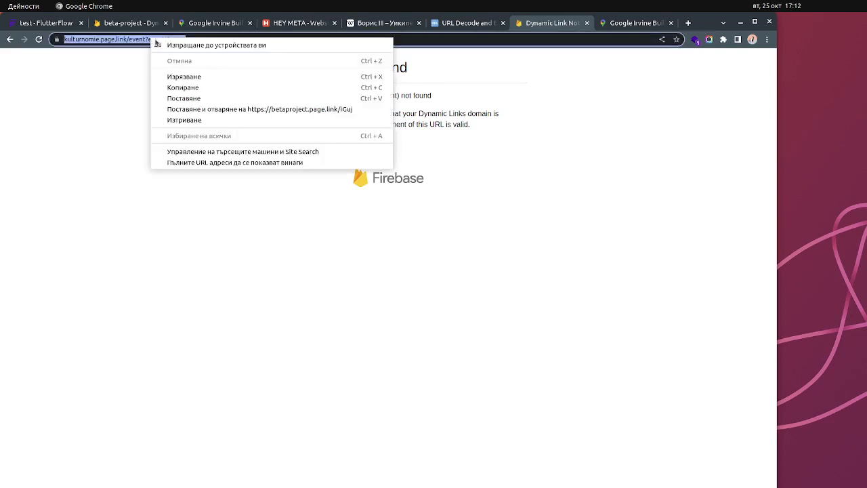
click(190, 89)
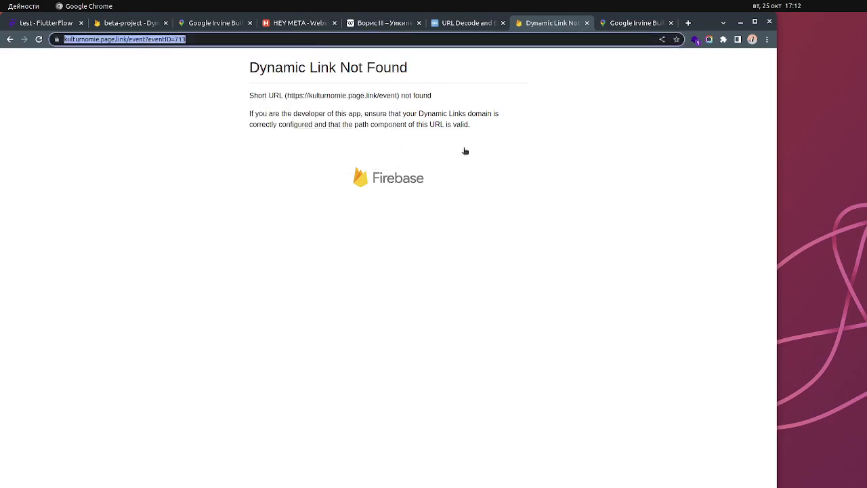
click(302, 23)
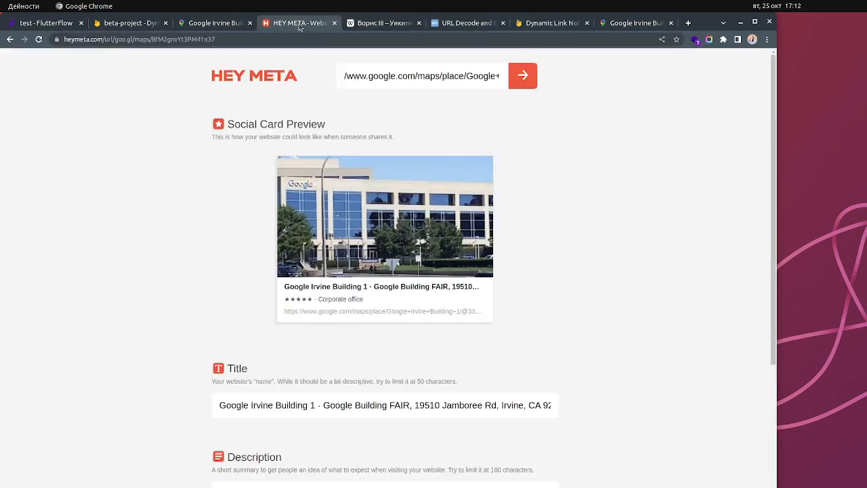
click(446, 75)
key(ctrl+a)
key(ctrl+v)
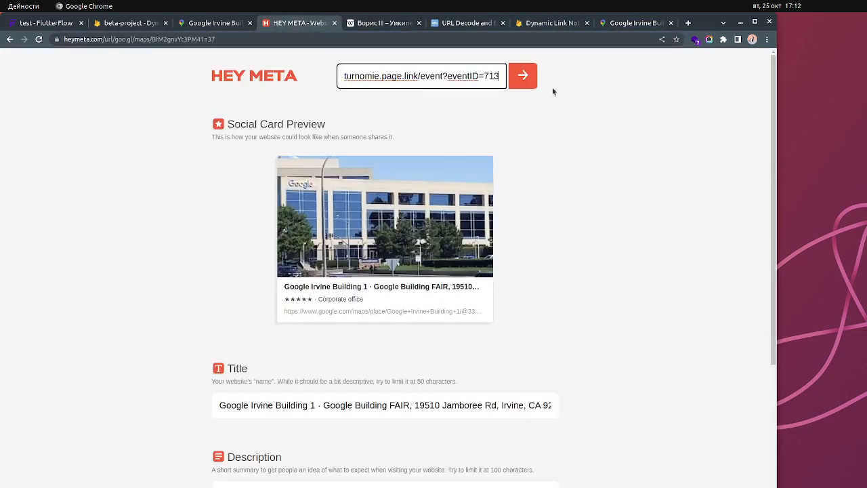
click(527, 80)
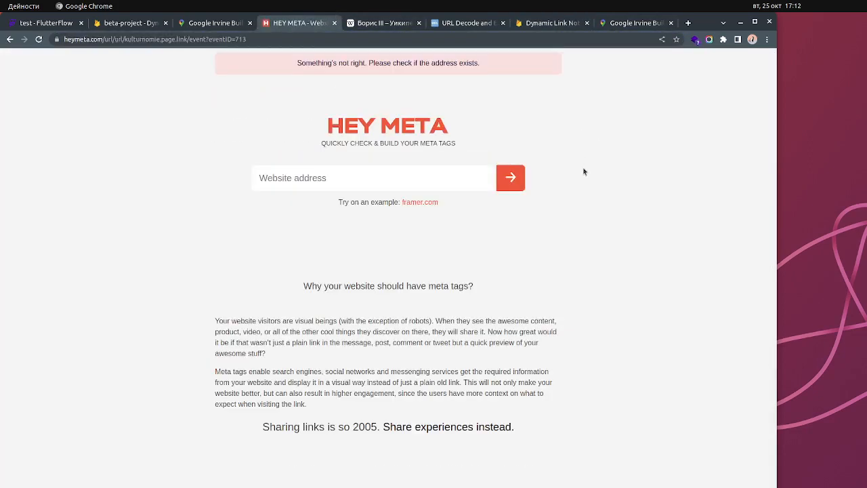
click(302, 184)
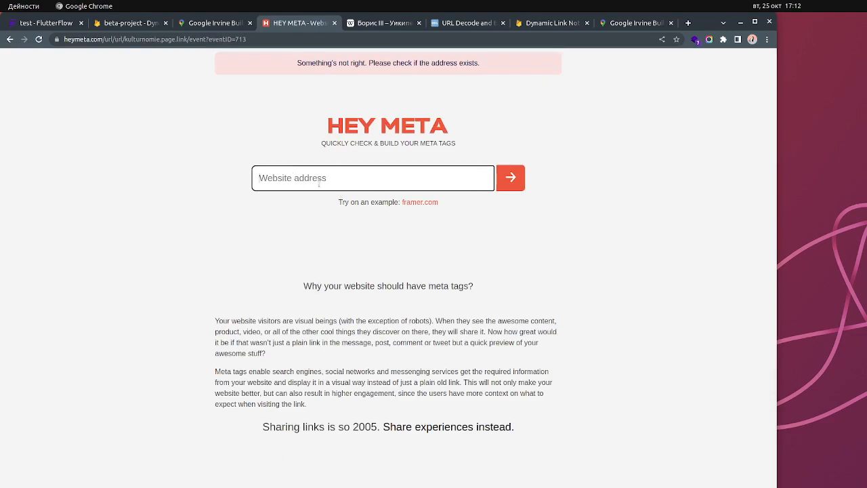
key(ctrl+v)
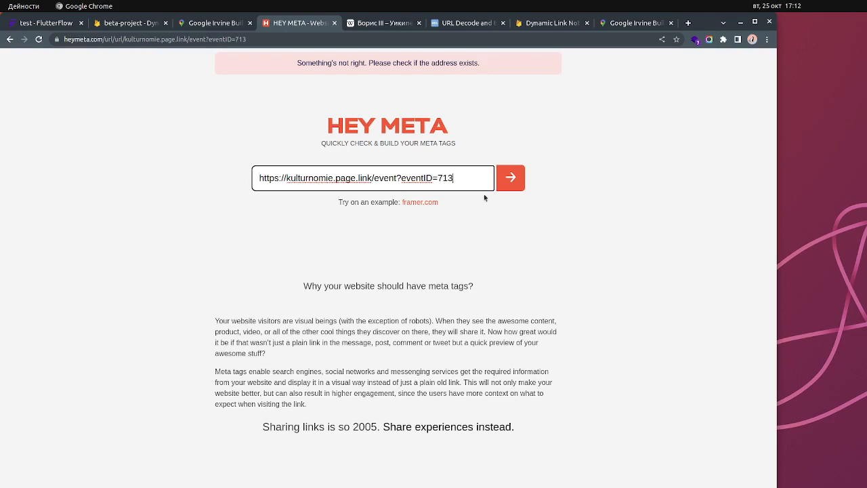
click(519, 179)
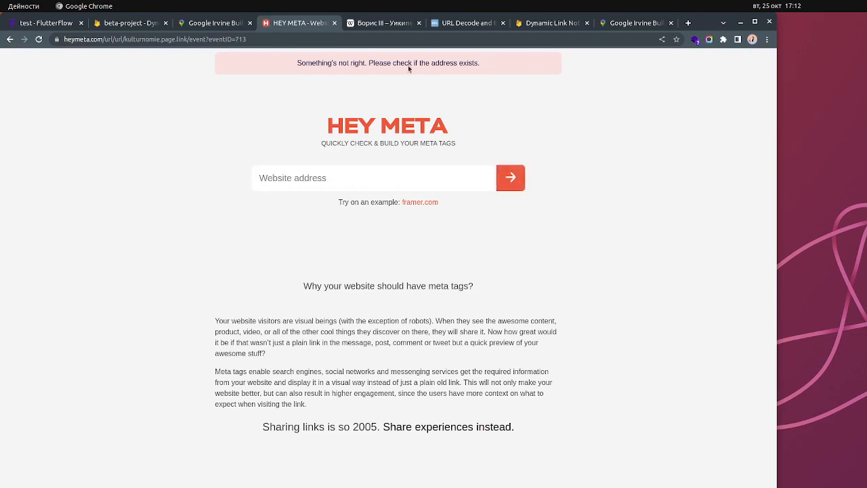
triple_click(376, 63)
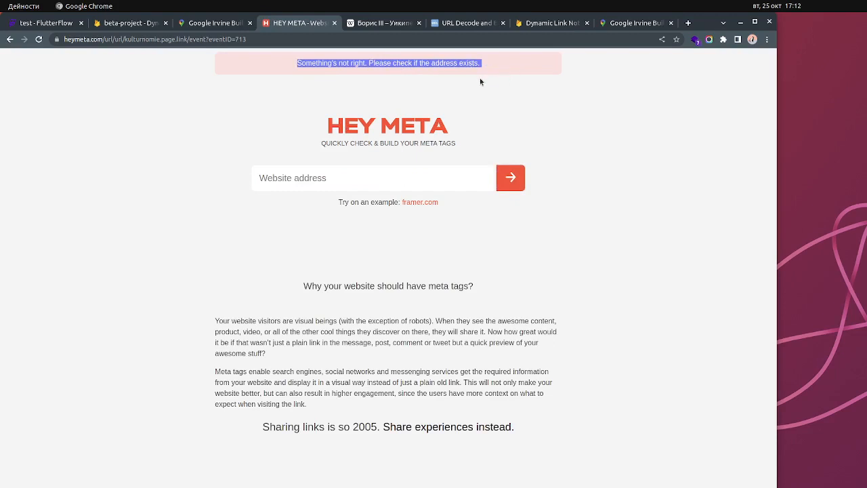
click(550, 25)
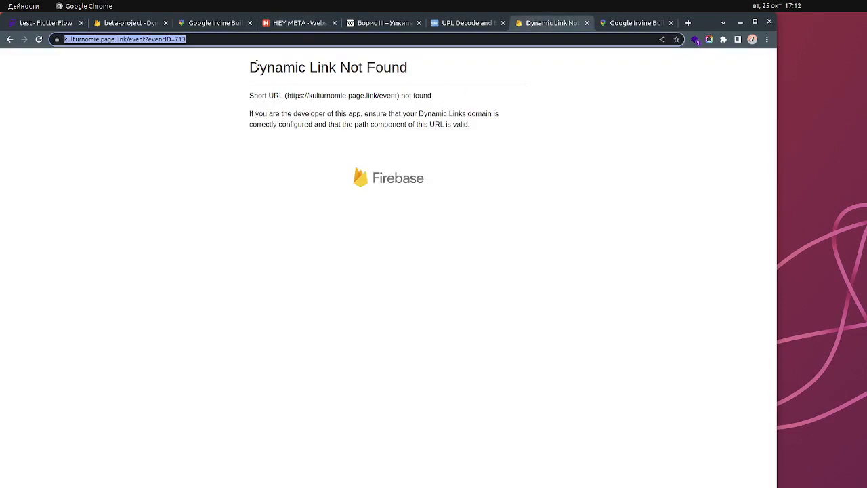
drag(248, 67, 515, 82)
click(522, 97)
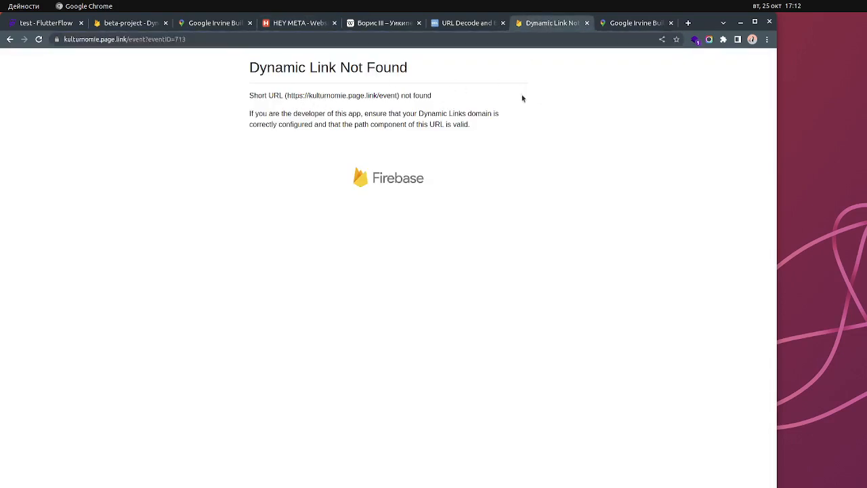
click(457, 23)
click(552, 25)
click(305, 28)
click(382, 179)
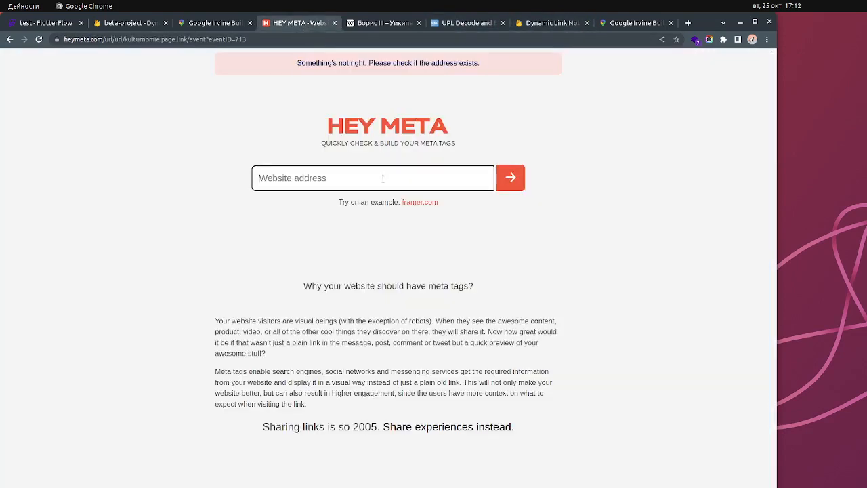
key(ctrl+v)
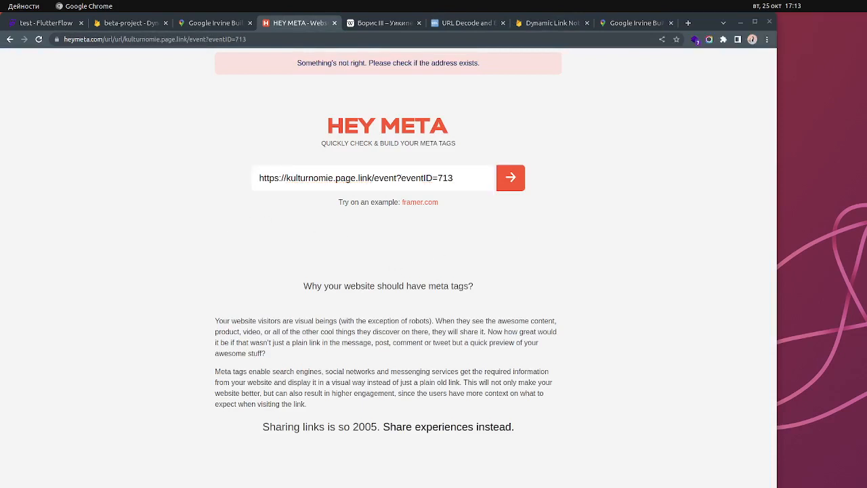
key(alt+Tab)
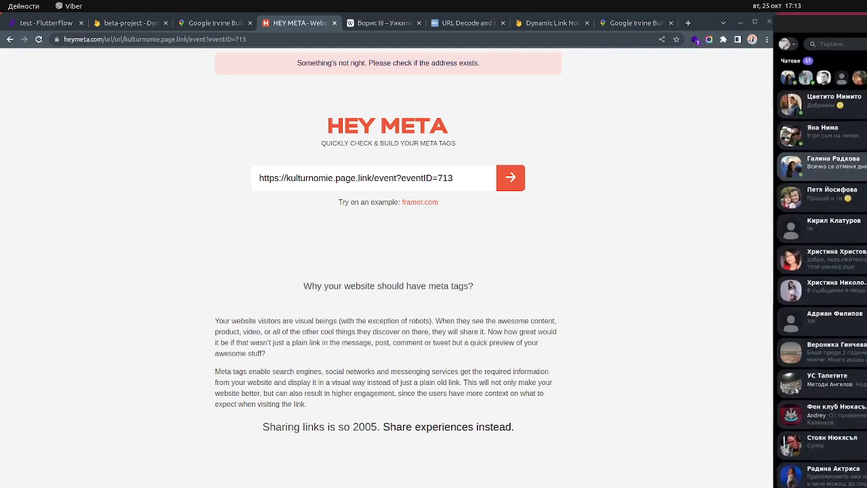
key(alt+Tab)
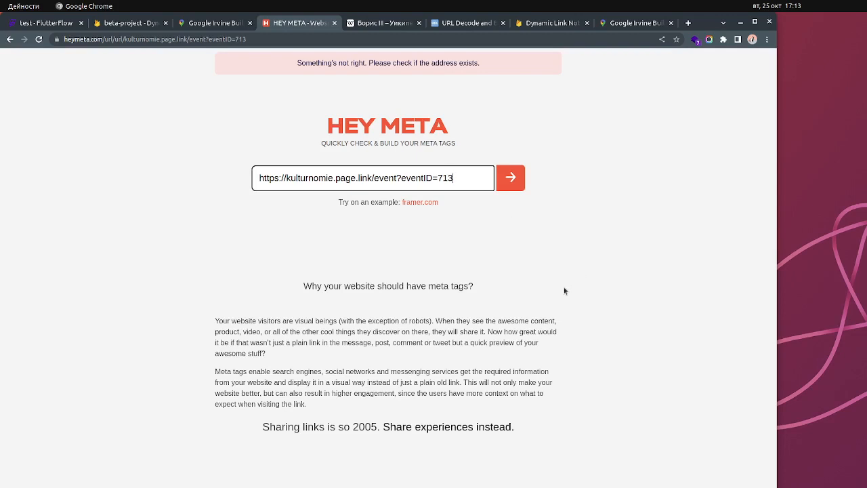
- Switch to the FlutterFlow project and examine the deep linking and routing options in its app details
click(44, 25)
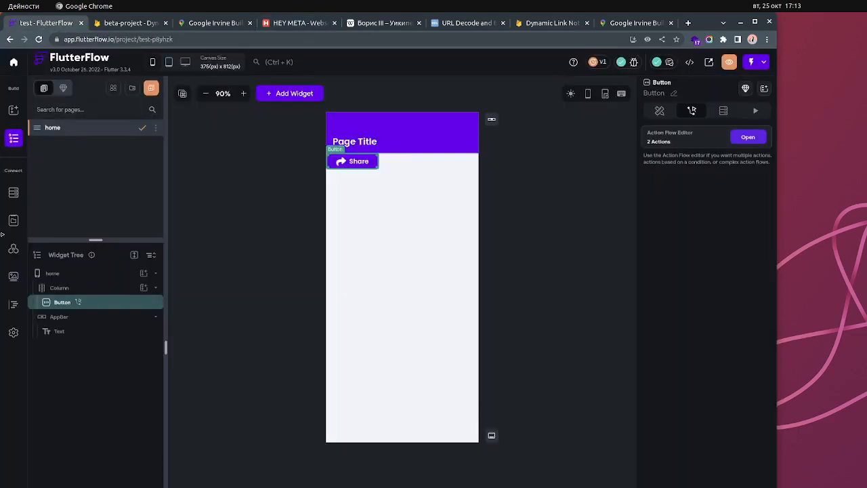
click(14, 332)
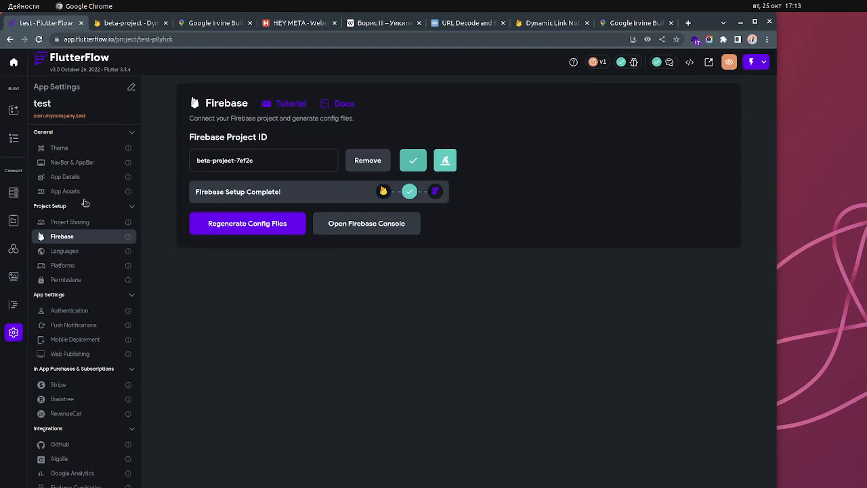
click(82, 177)
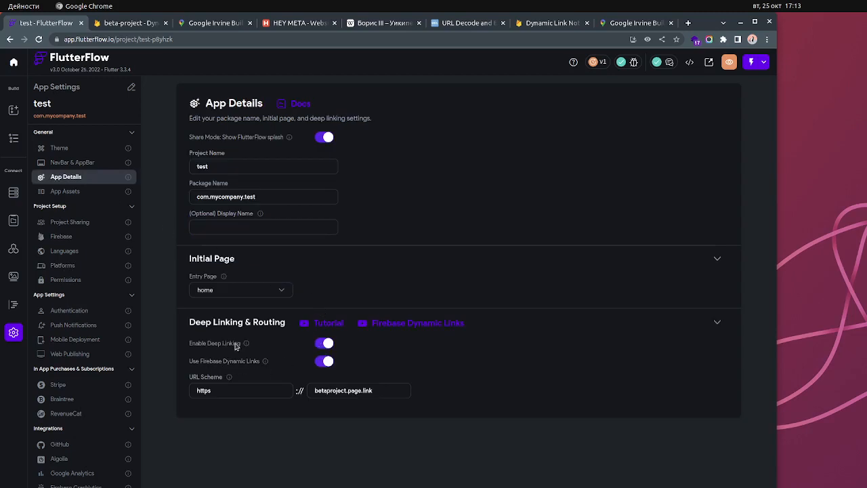
mouse_move(246, 346)
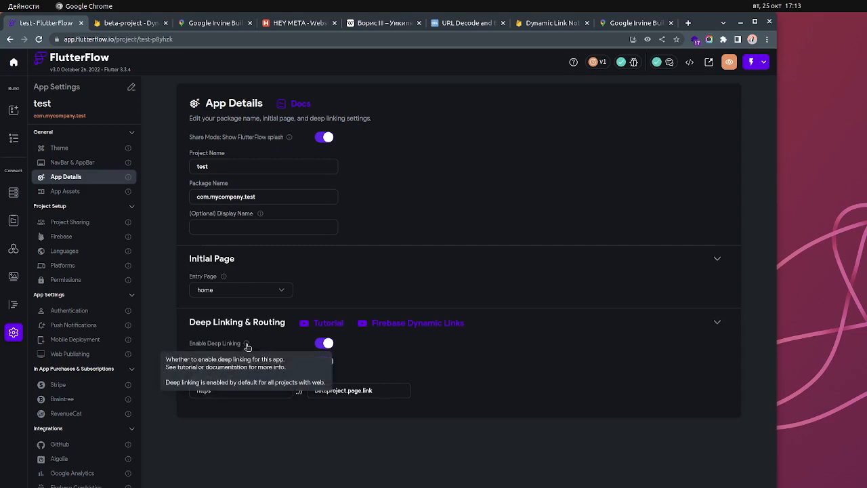
- Create a new blank page named settings in the test project
click(14, 140)
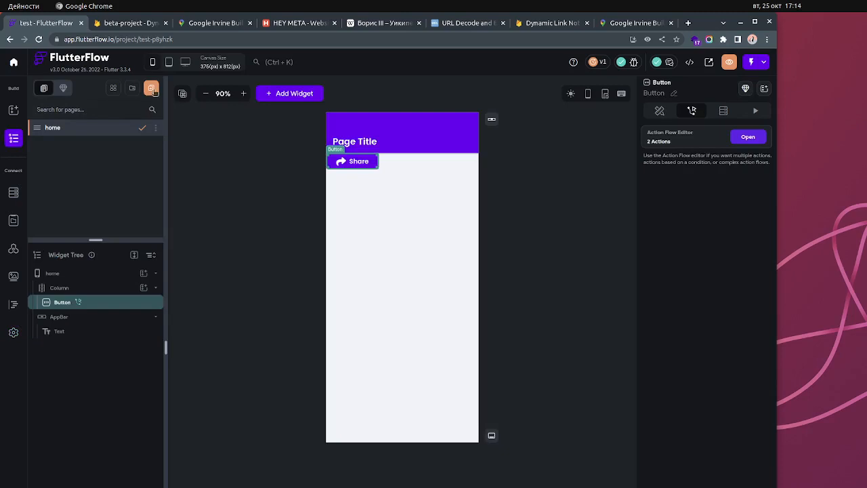
click(152, 88)
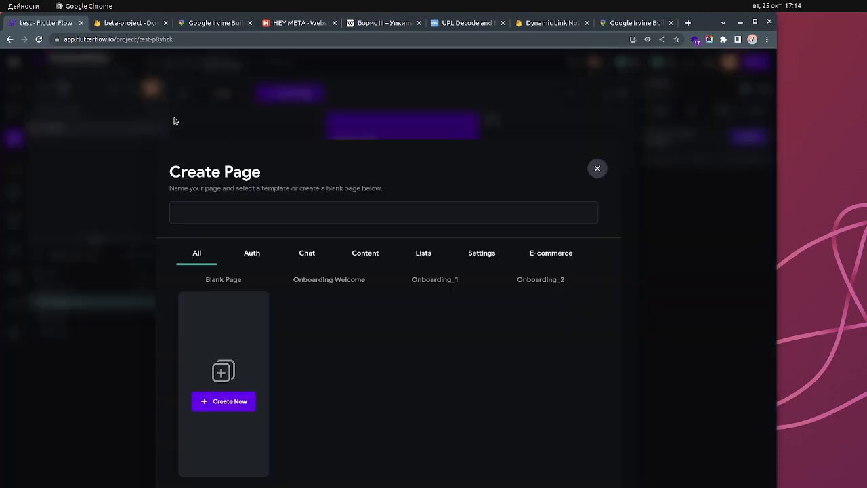
click(244, 210)
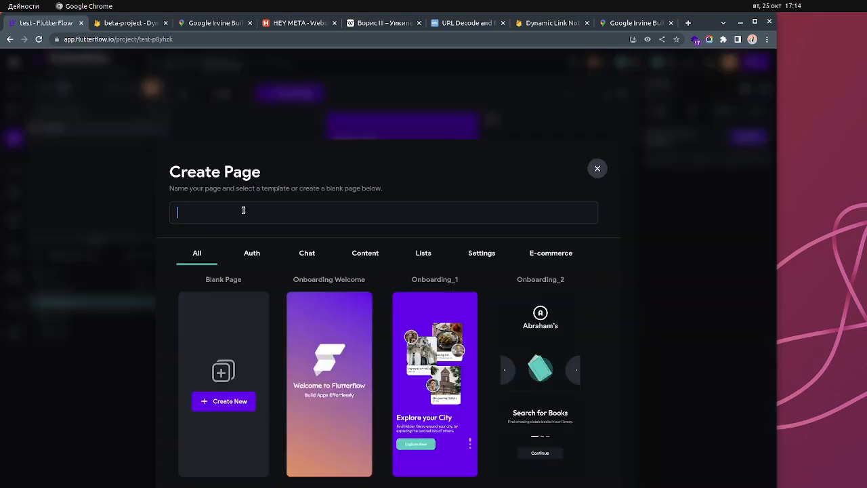
text(settings)
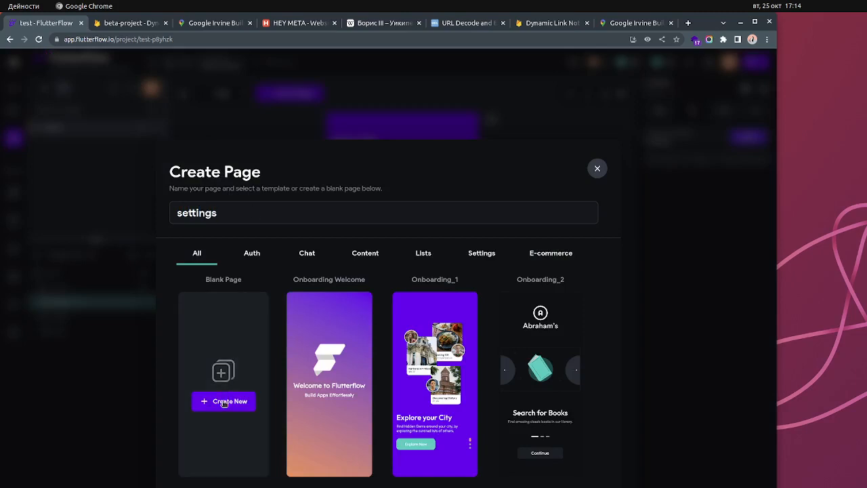
click(225, 402)
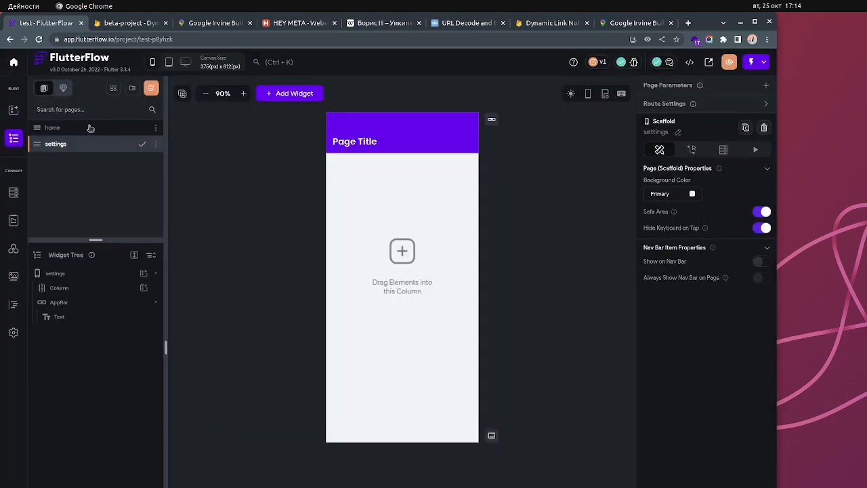
- Examine the route settings of the home and settings pages and compare them with the project path in the browser address
click(90, 128)
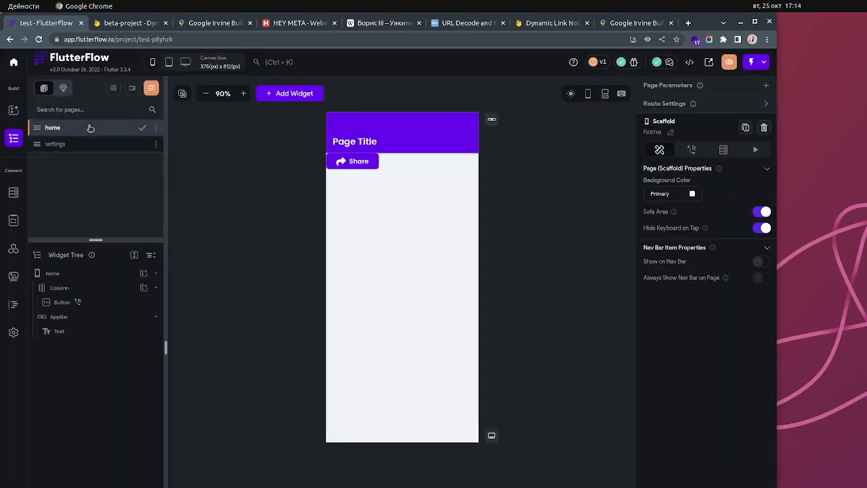
click(768, 106)
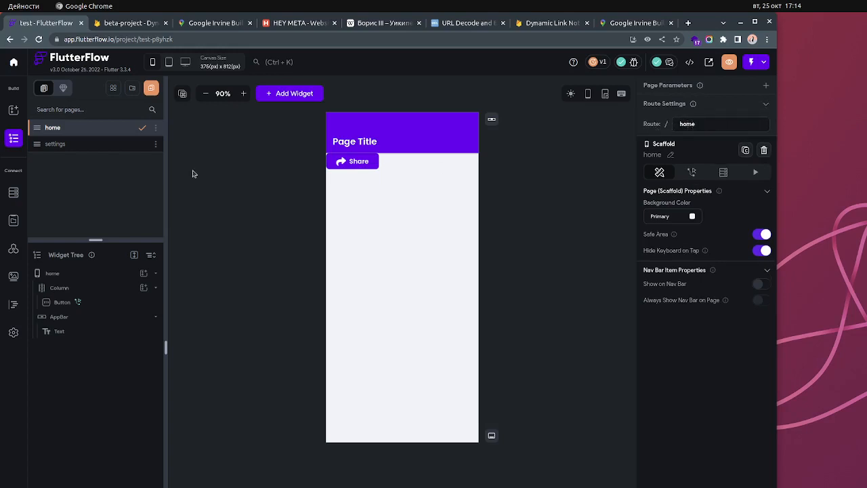
click(106, 144)
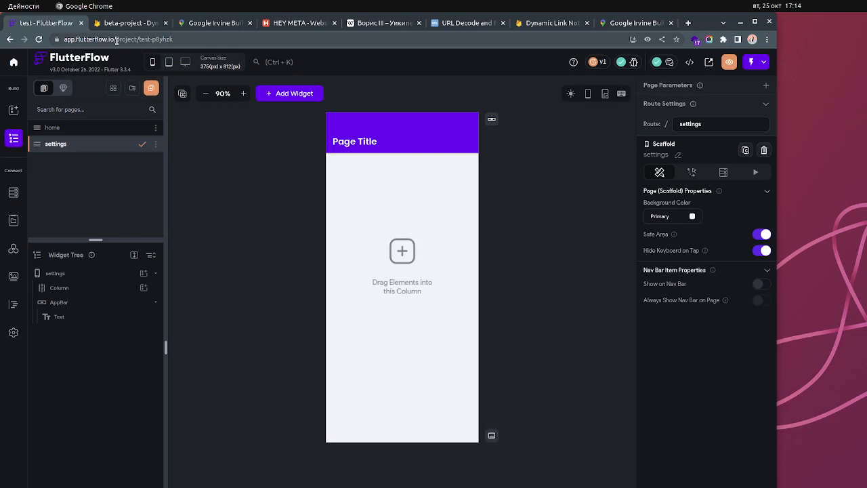
drag(116, 40, 177, 37)
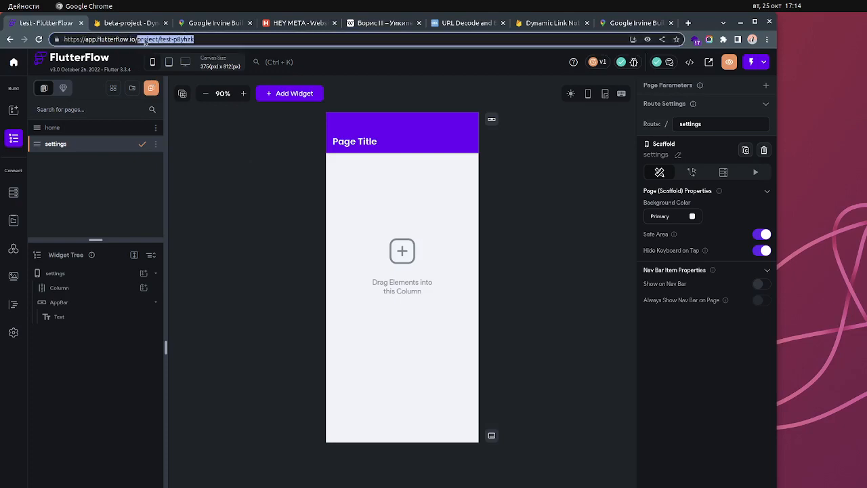
double_click(153, 40)
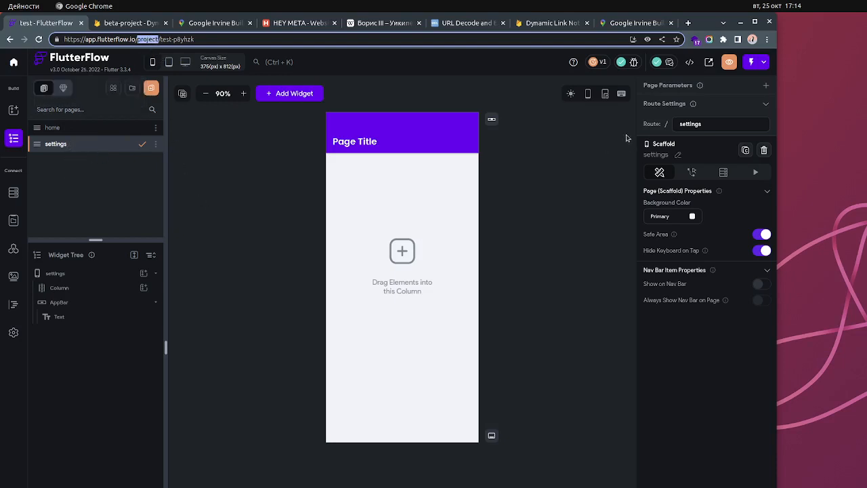
- Examine the settings page's route value alongside its page name
double_click(691, 125)
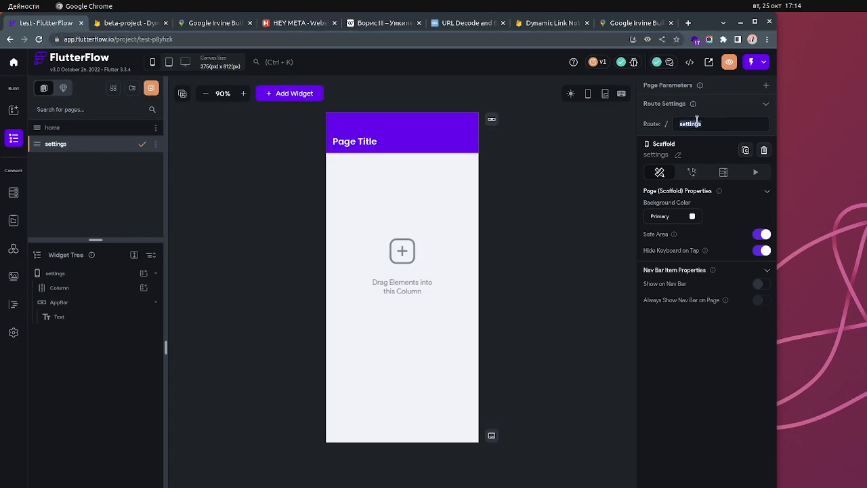
click(709, 122)
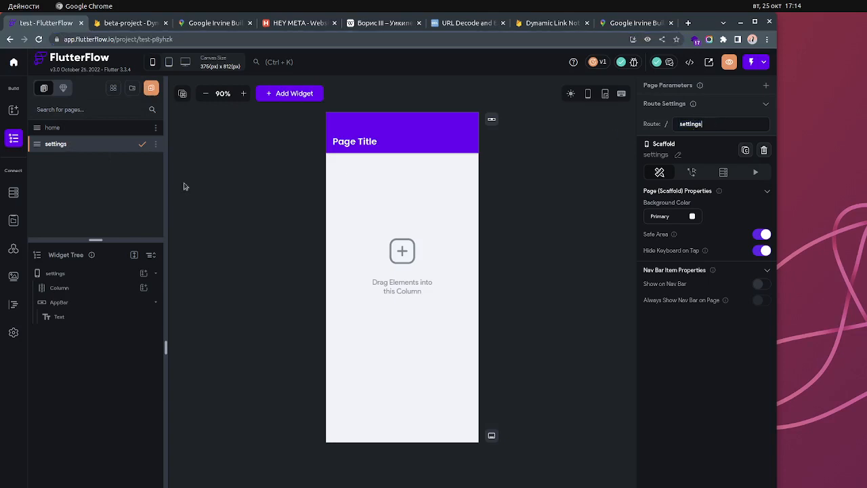
double_click(690, 125)
click(727, 125)
click(587, 230)
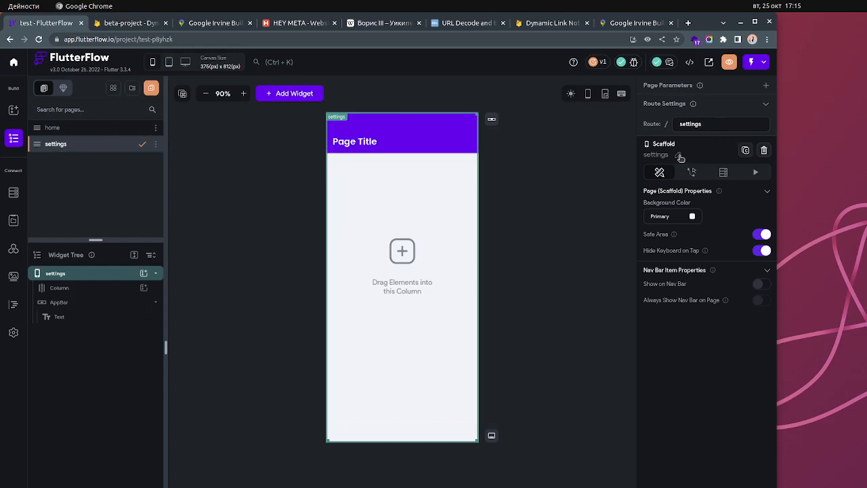
click(535, 233)
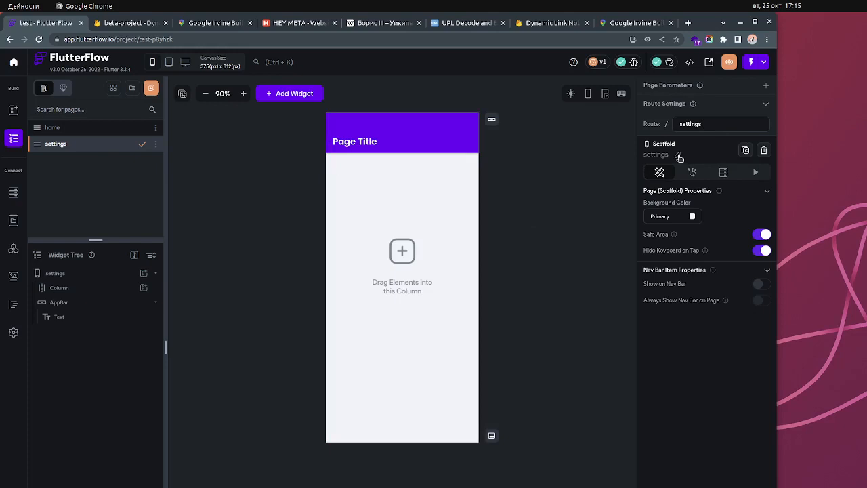
click(681, 157)
click(728, 154)
click(724, 124)
- Reopen the project's app details to review the deep linking options and URL scheme
click(15, 306)
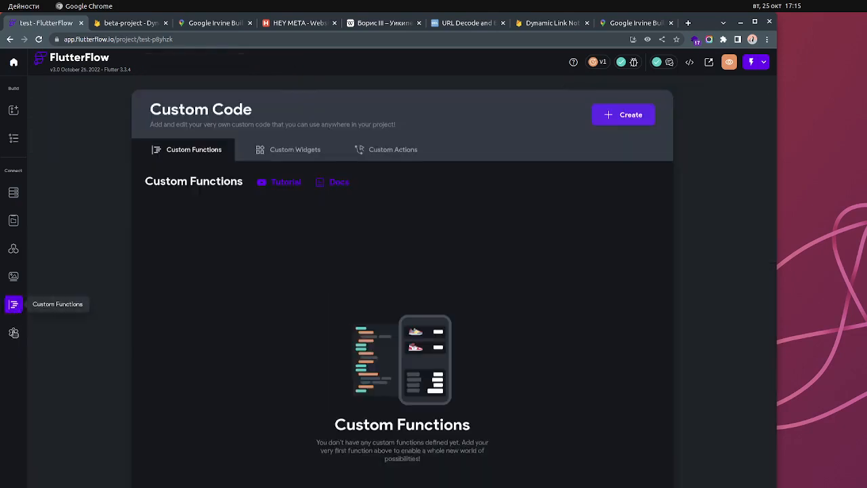
click(14, 332)
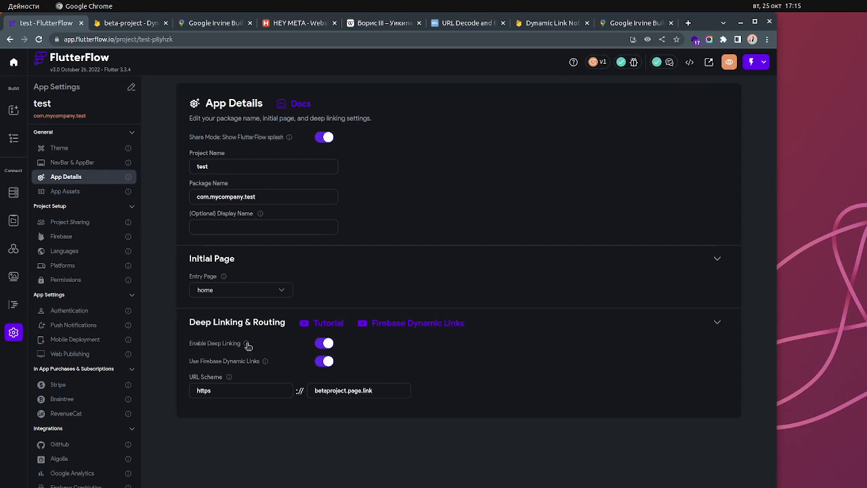
- Examine the descriptions of the deep linking and Firebase Dynamic Links options alongside the settings page's route
mouse_move(248, 346)
mouse_move(266, 363)
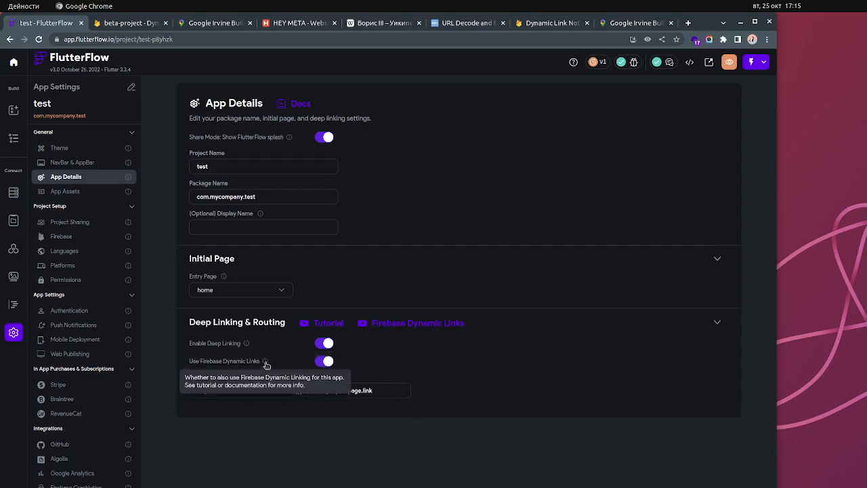
click(13, 135)
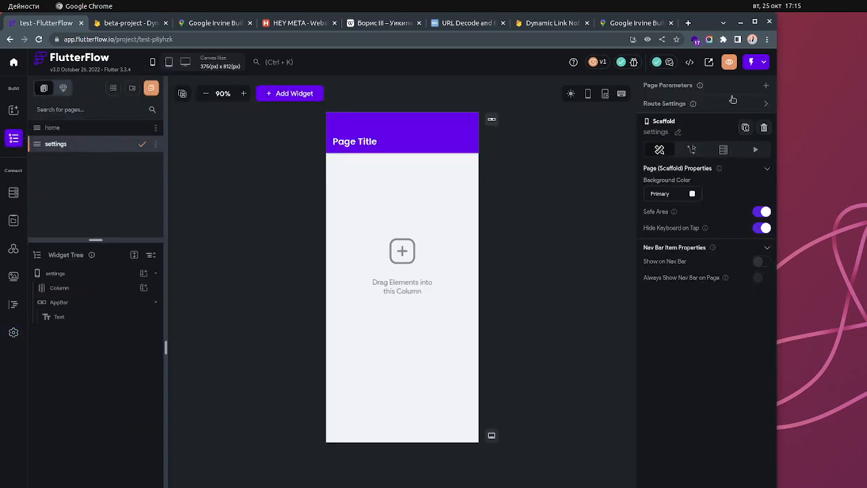
click(766, 103)
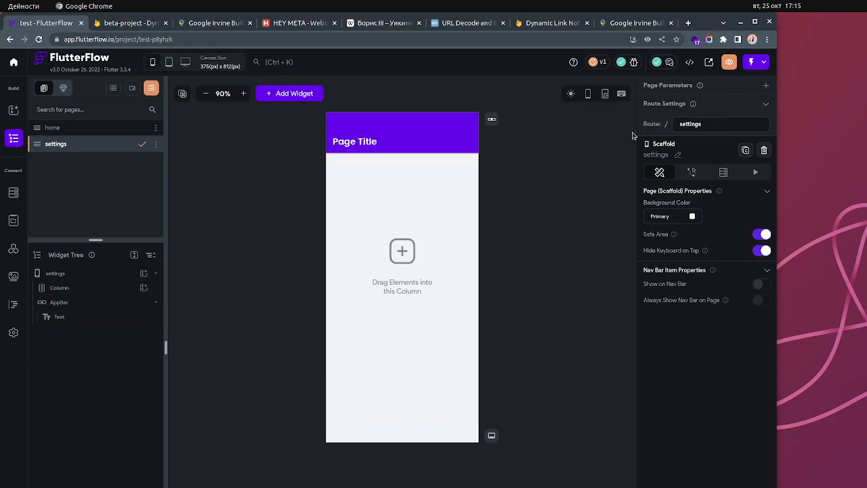
click(13, 306)
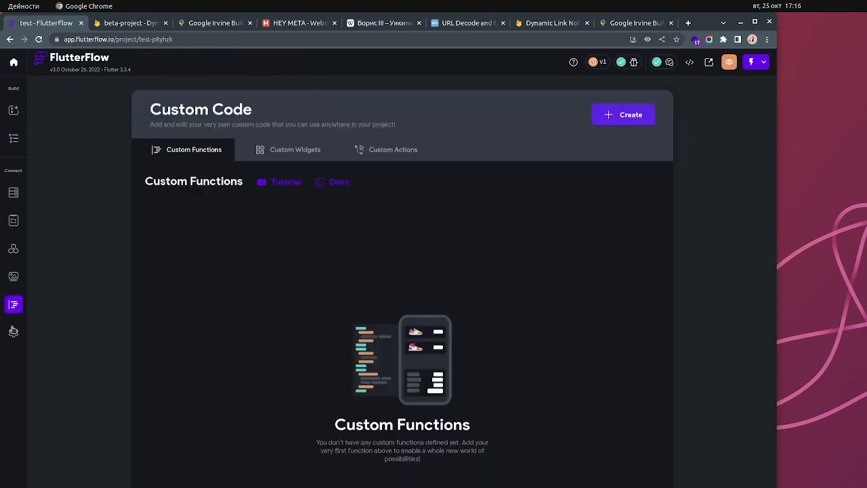
click(13, 331)
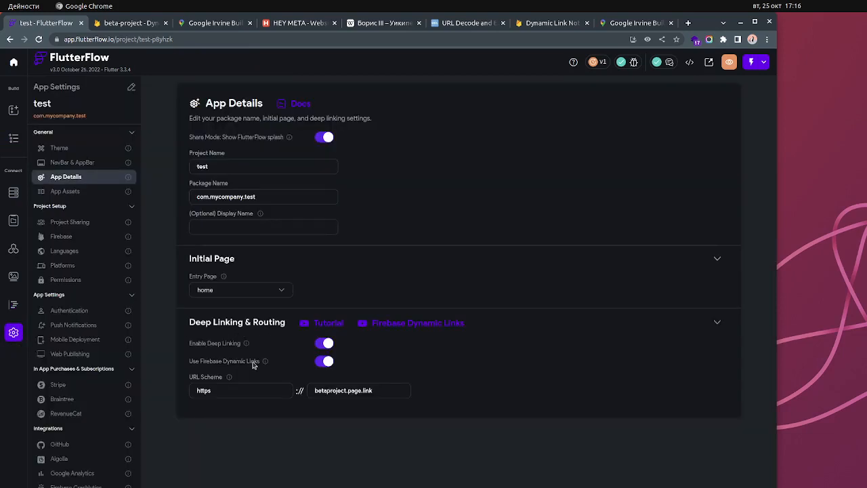
mouse_move(265, 363)
- Inspect the home page's Share button and route, and compare them with the deep linking options in the app details
click(13, 137)
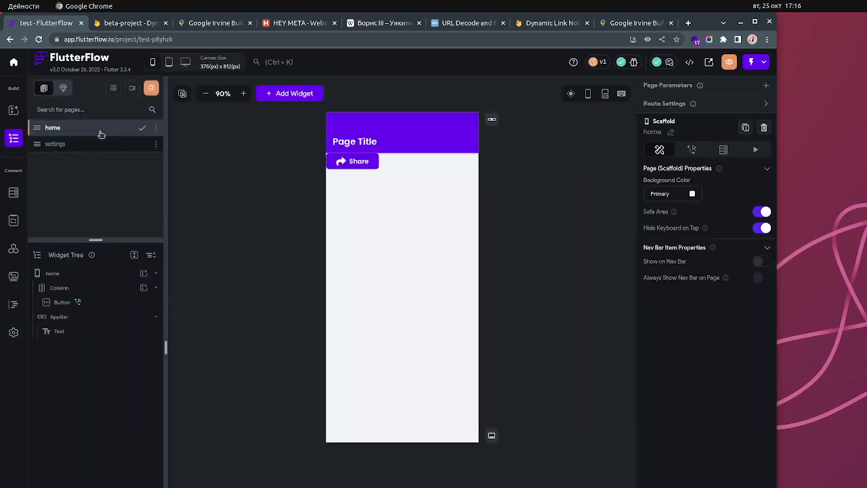
click(365, 163)
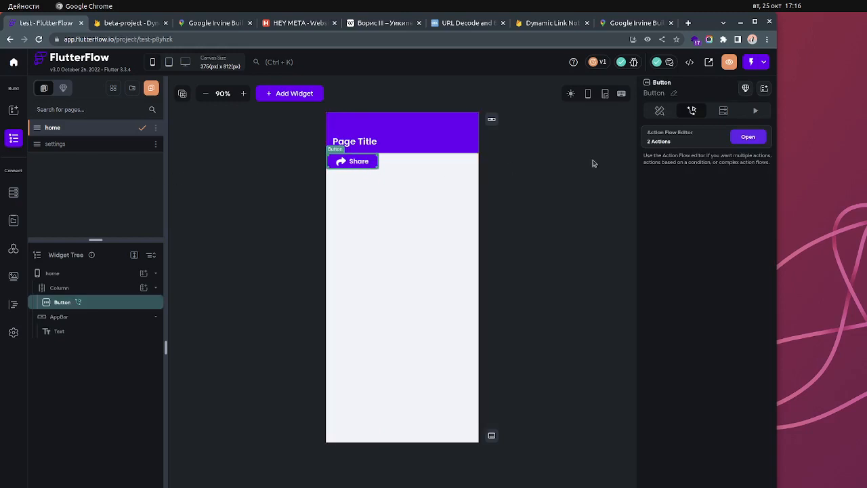
click(84, 275)
click(766, 105)
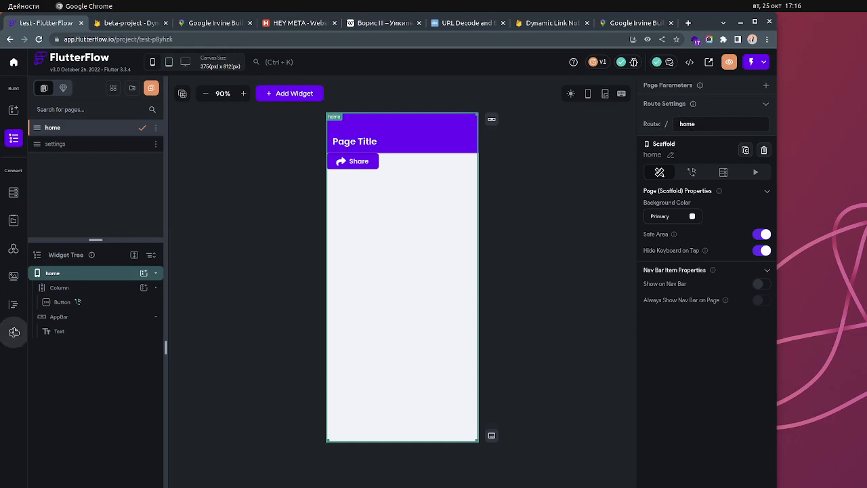
click(13, 332)
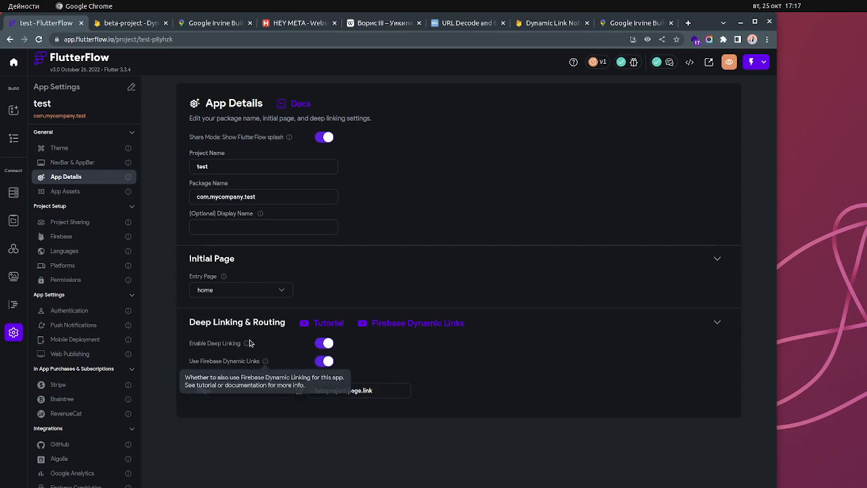
- Review the Share button's link generation and share actions together with the app's Firebase Dynamic Links option
click(12, 143)
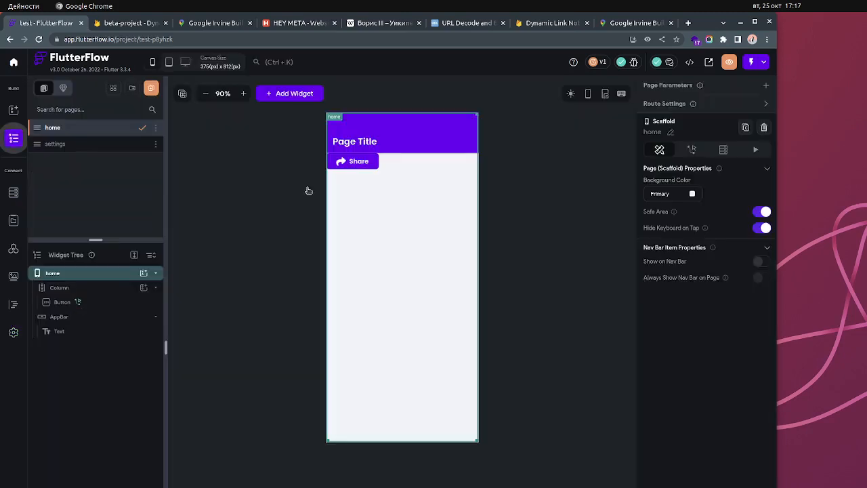
click(355, 164)
click(747, 138)
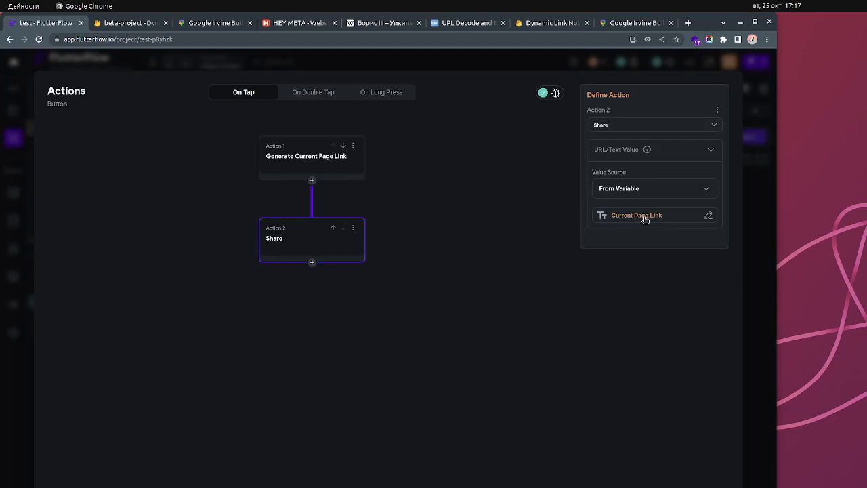
click(268, 154)
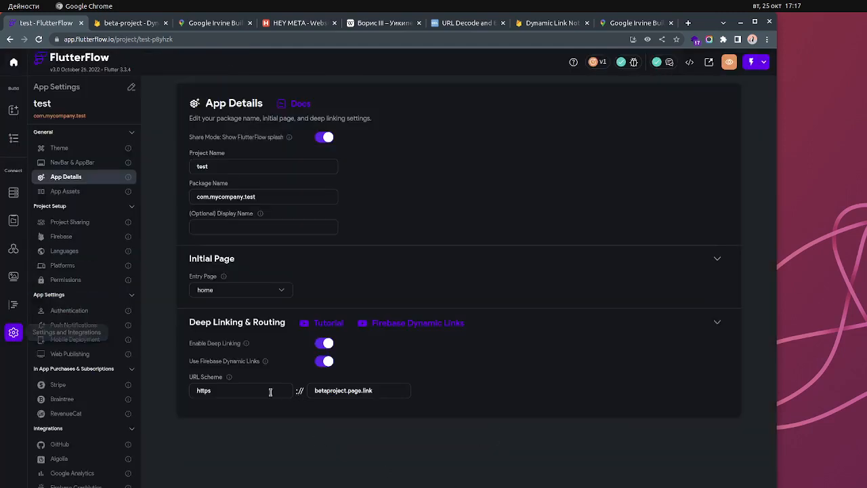
mouse_move(268, 363)
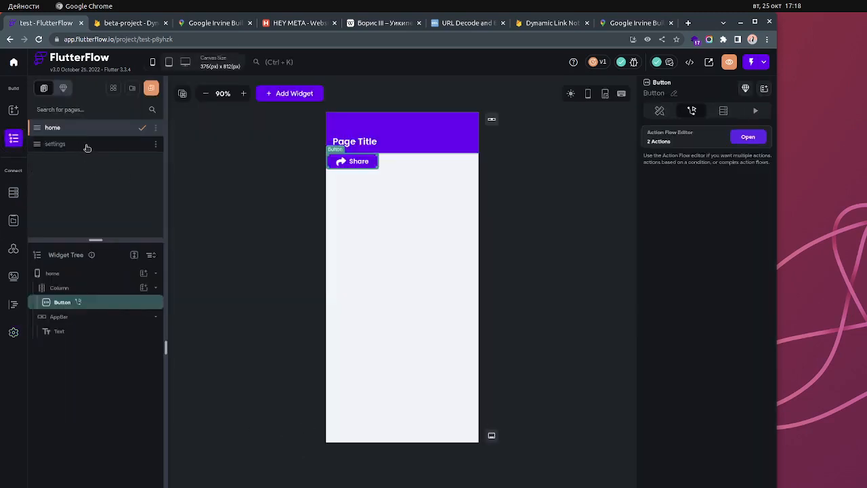
- Change the app bar title text on the settings page to "Settings"
click(95, 145)
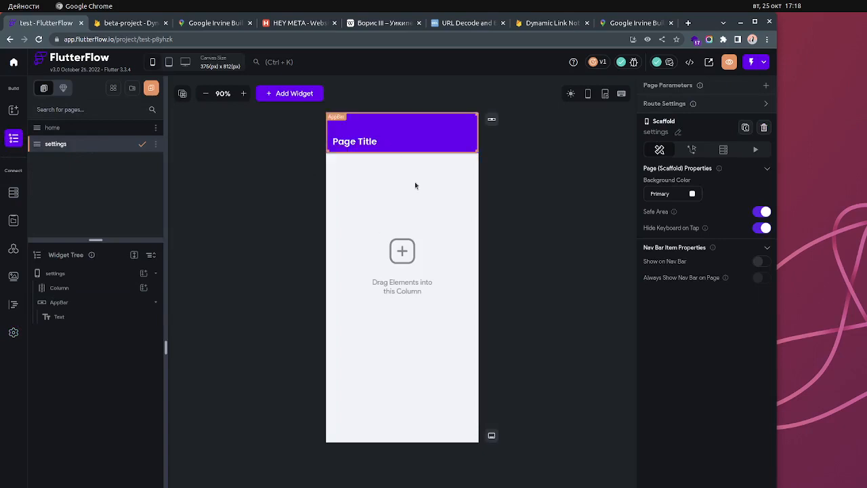
click(372, 146)
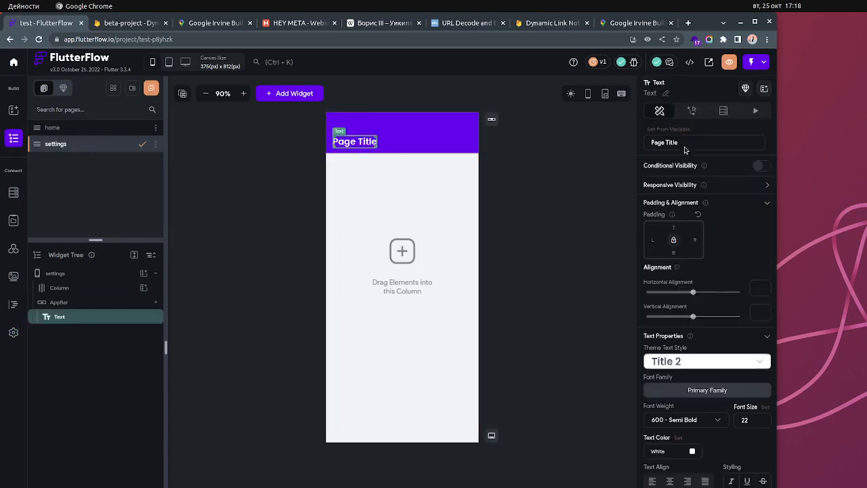
triple_click(694, 142)
text(Settings)
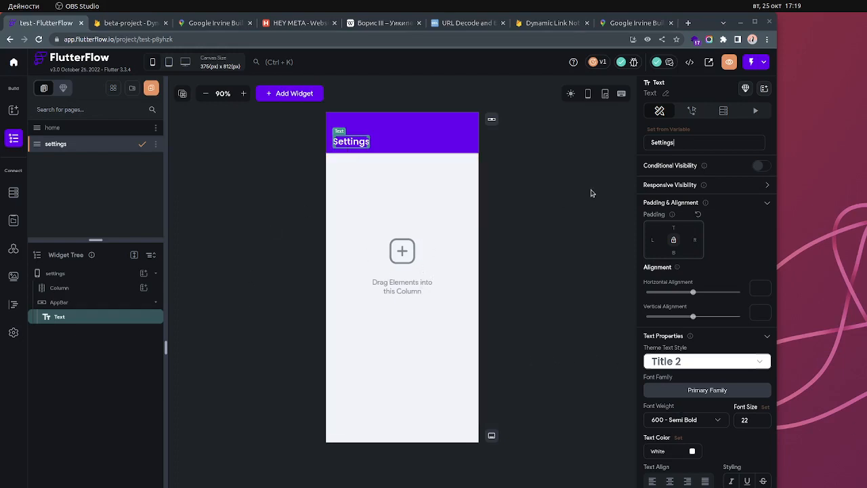
click(424, 259)
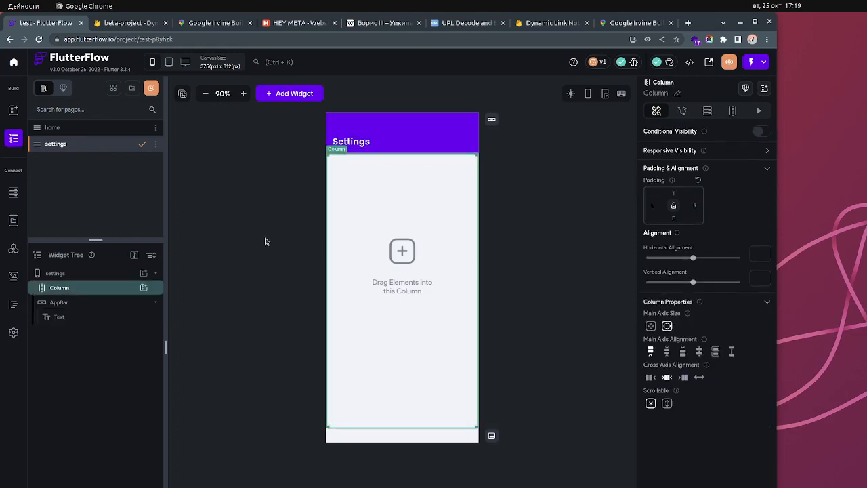
click(265, 242)
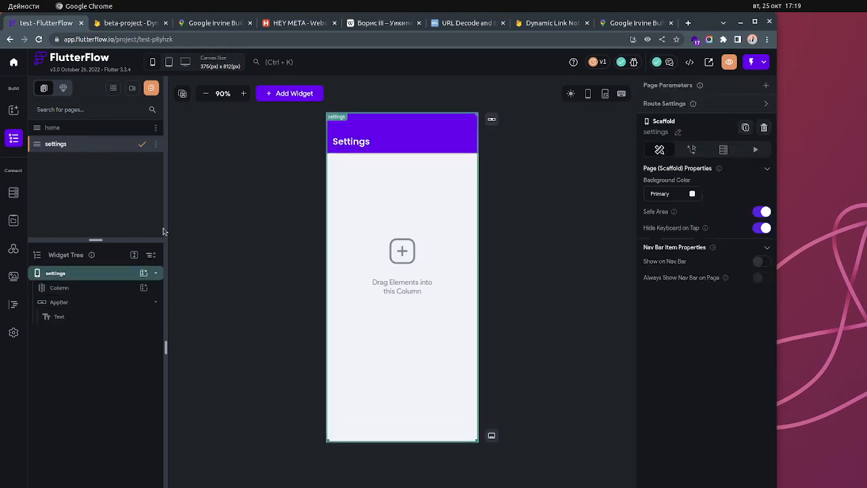
- Check the project's authentication settings and the settings page's route settings
click(14, 334)
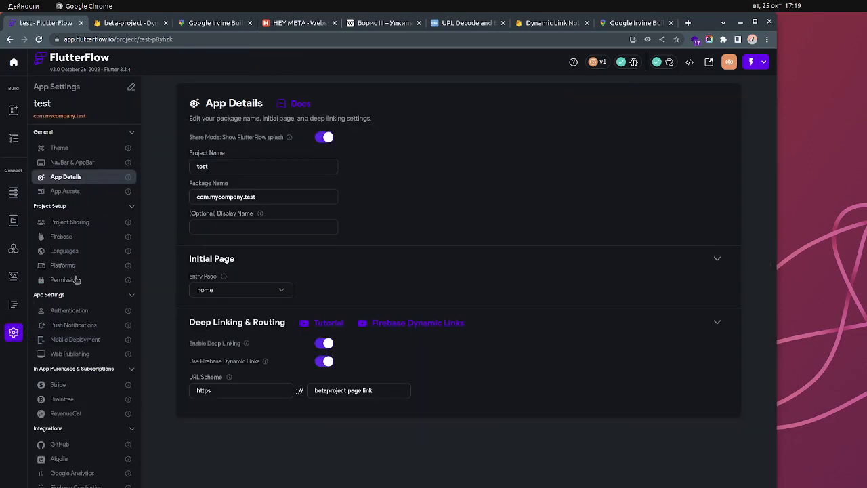
click(75, 311)
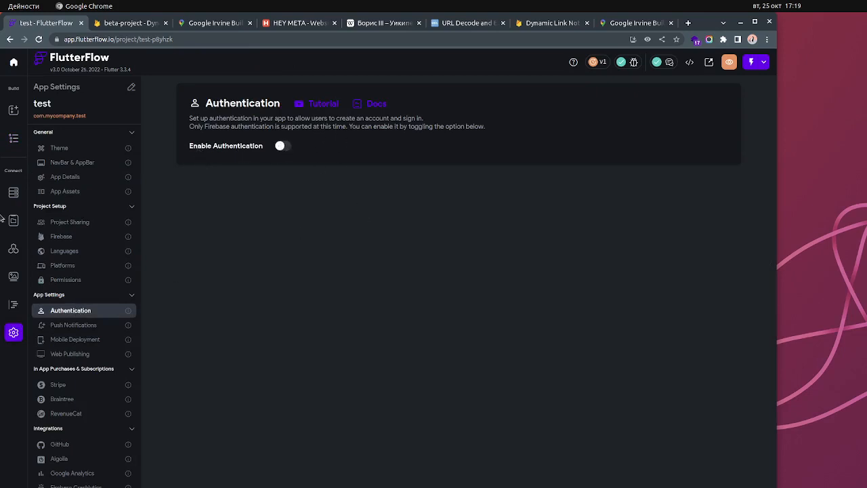
click(14, 139)
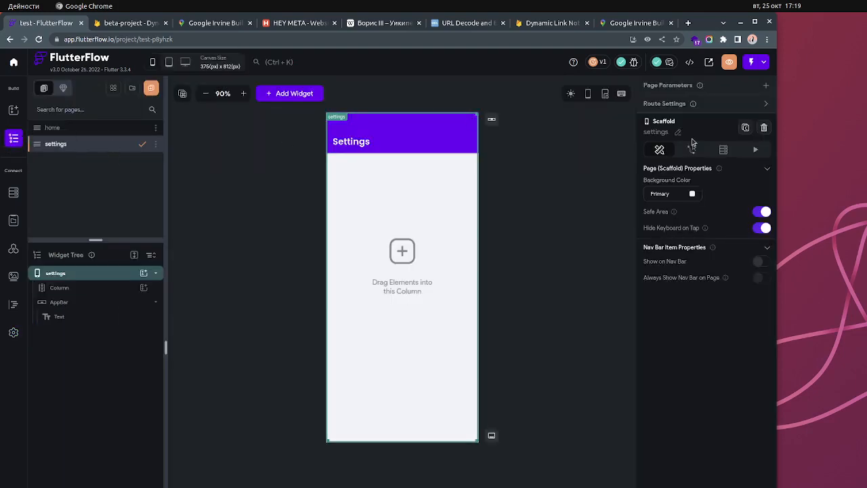
click(764, 103)
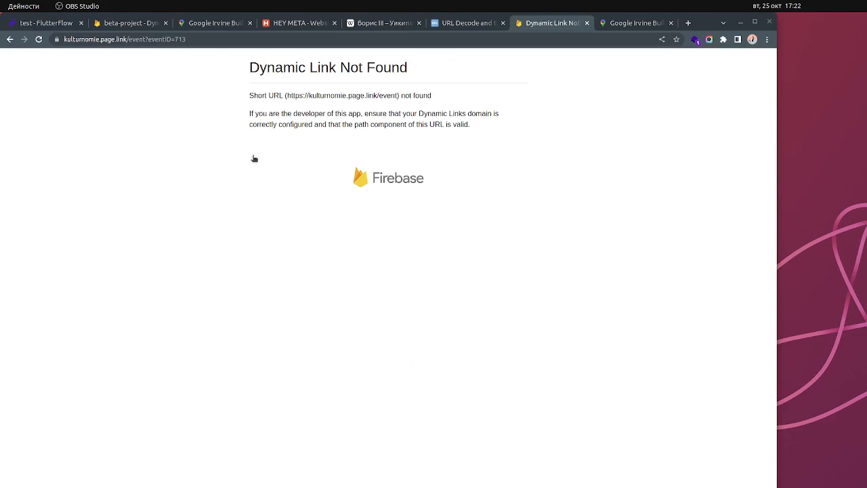
- Examine the dynamic link error page and its kulturnomie.page.link address with the eventID parameter
triple_click(271, 67)
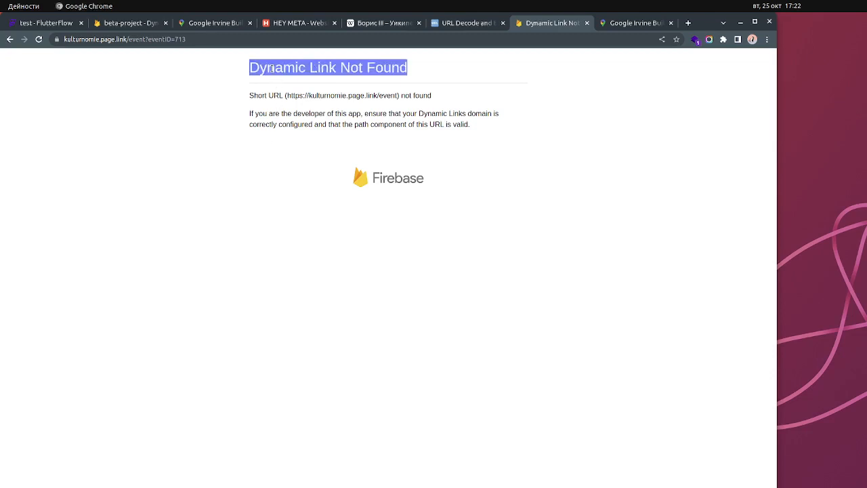
click(203, 42)
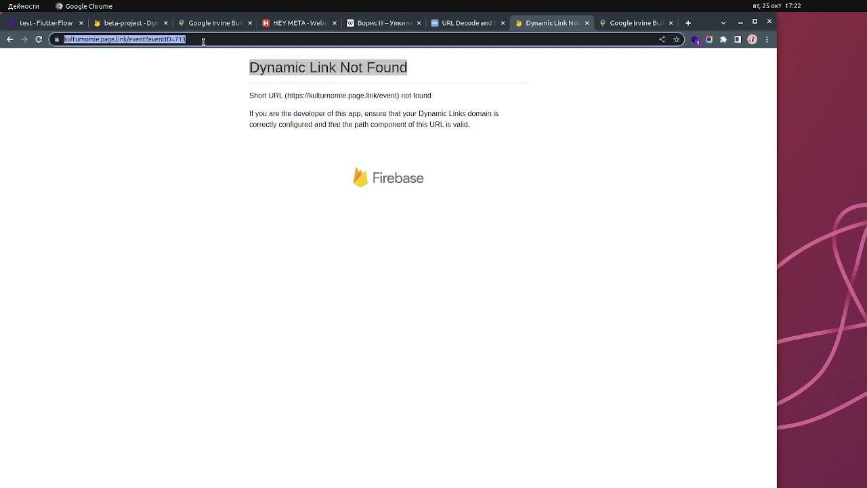
click(212, 86)
drag(210, 80, 566, 155)
click(566, 157)
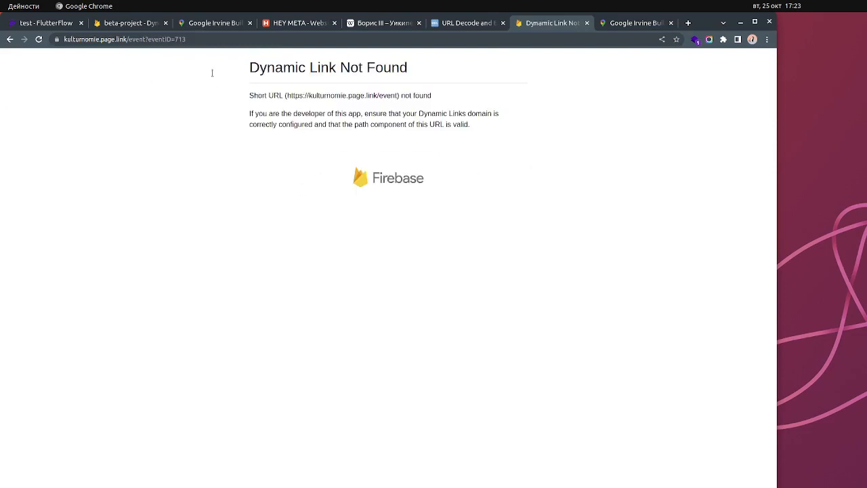
- Select the current address in Hey Meta for replacement and copy the full encoded dynamic link from the URL decoder
click(300, 25)
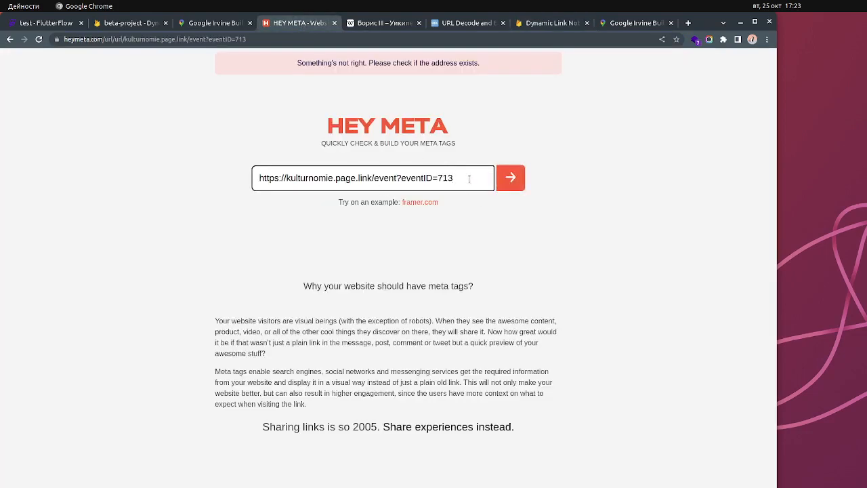
drag(469, 180, 235, 181)
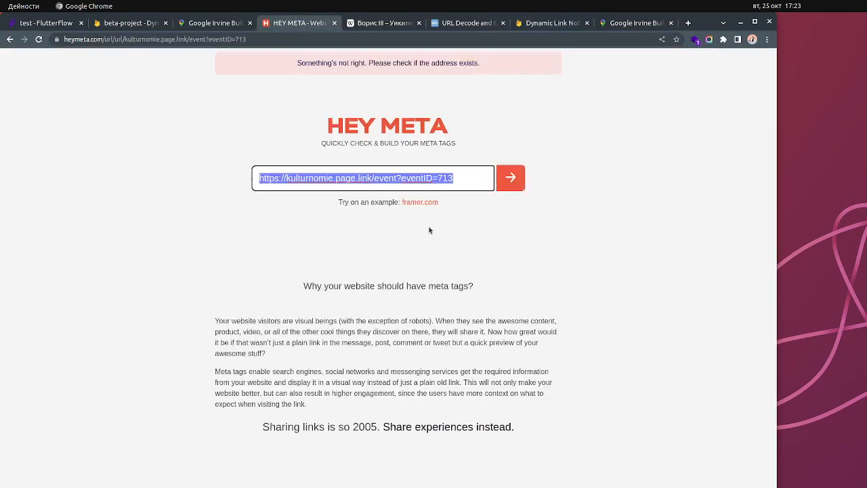
click(466, 24)
click(379, 155)
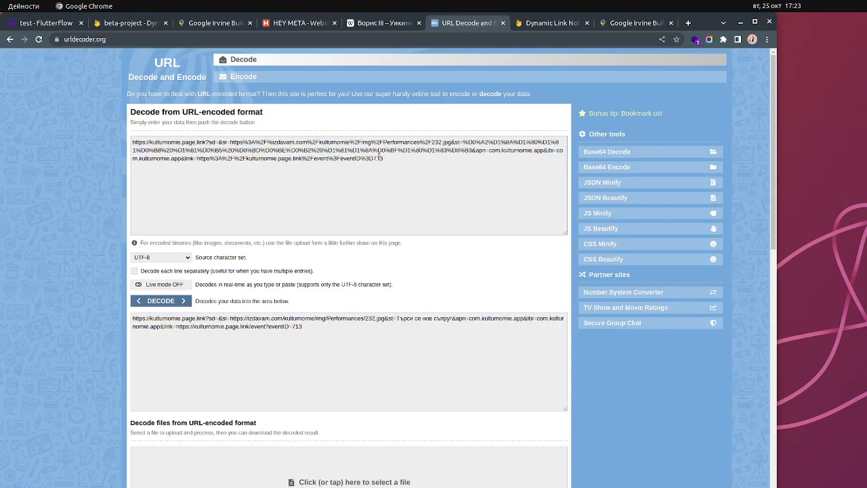
key(ctrl+a)
- Close the Wikipedia page and check the copied encoded dynamic link's meta tags in Hey Meta
click(388, 25)
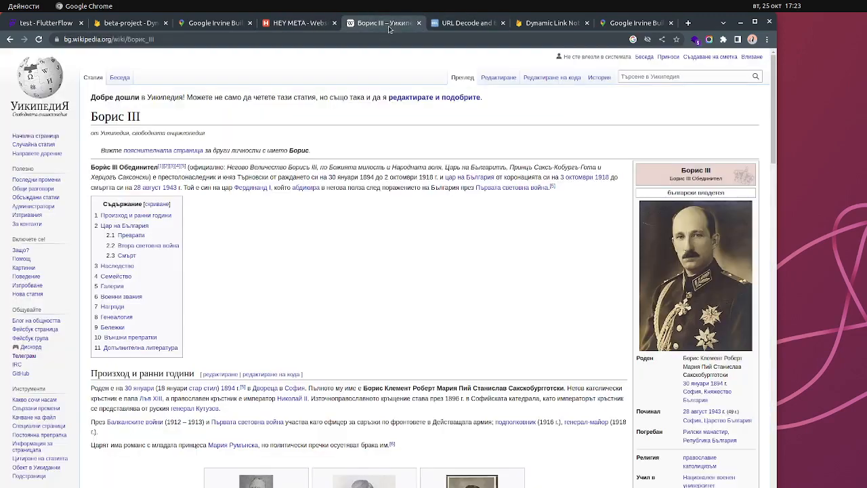
click(419, 23)
click(293, 25)
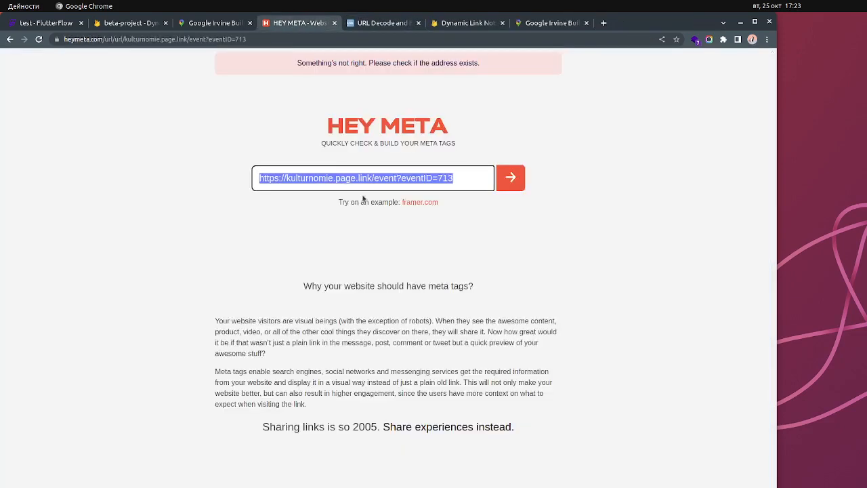
key(ctrl+v)
click(509, 185)
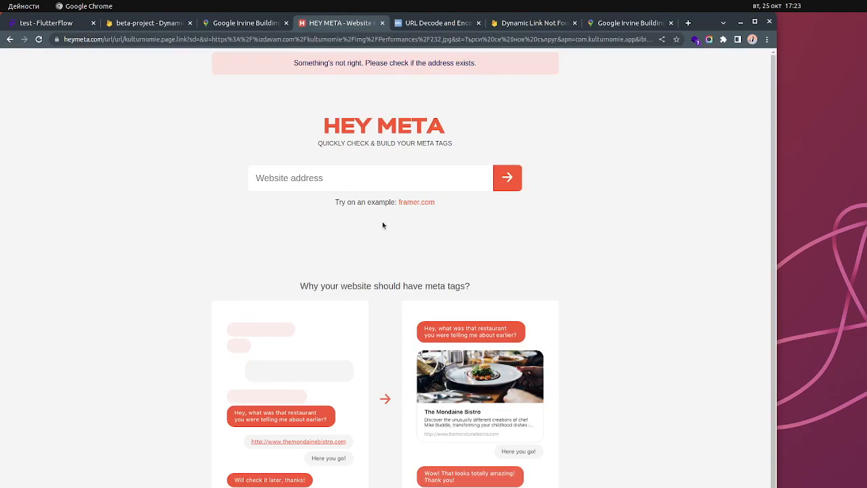
- Examine the parameters of the encoded dynamic link in the URL decoder and select the entire link
click(430, 23)
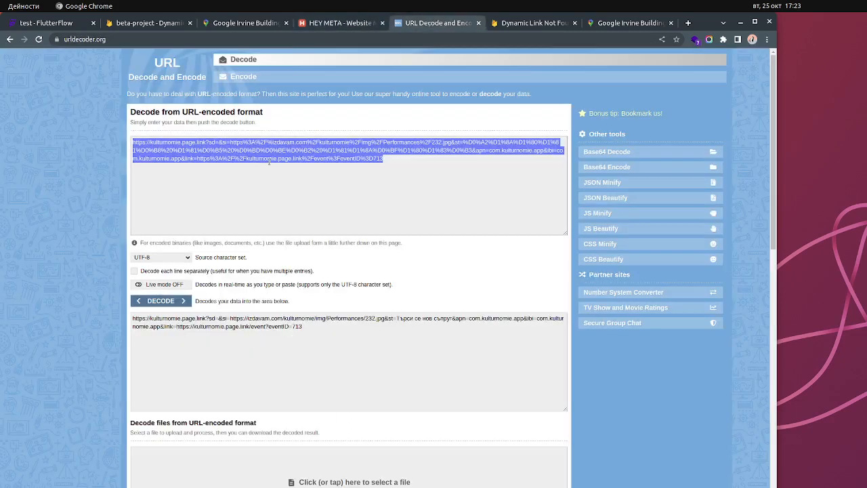
click(314, 149)
drag(313, 144, 423, 144)
click(278, 150)
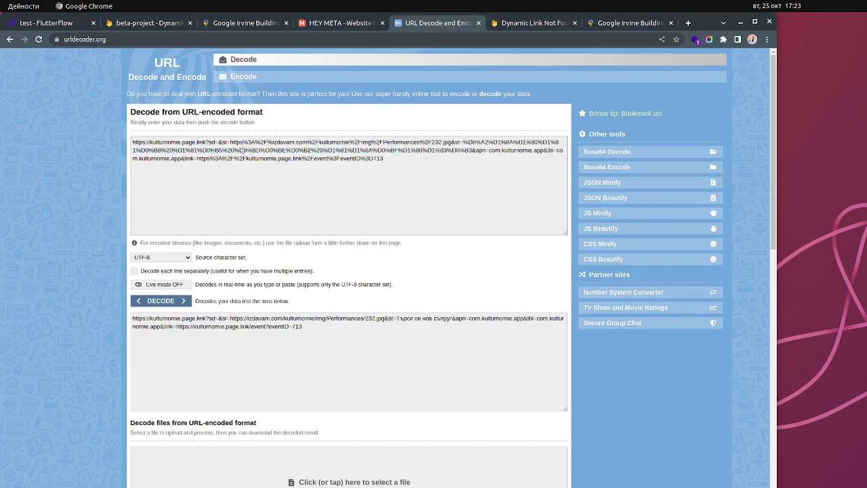
drag(243, 150, 393, 160)
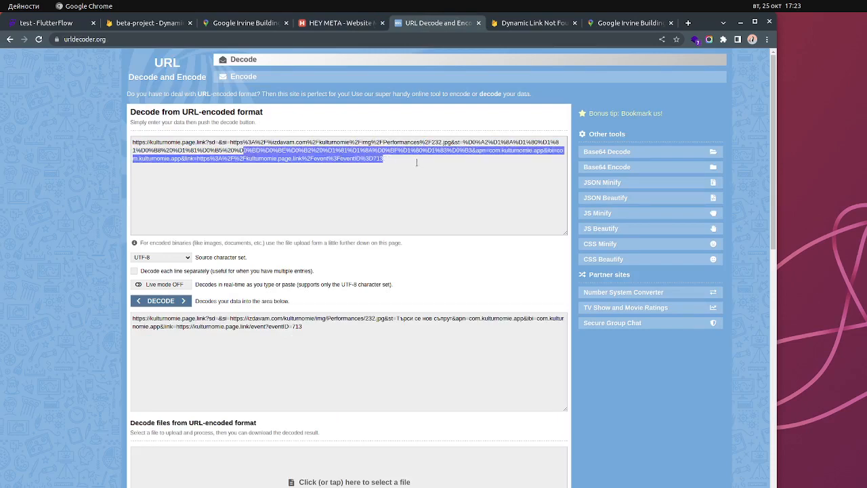
click(417, 163)
key(ctrl+a)
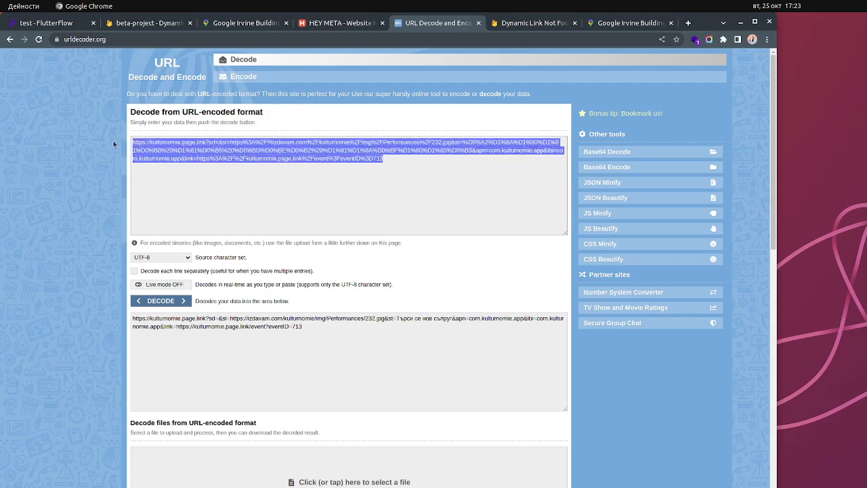
- Select the full encoded dynamic link in the URL decoder and open it on the dynamic link error page
drag(407, 157, 90, 135)
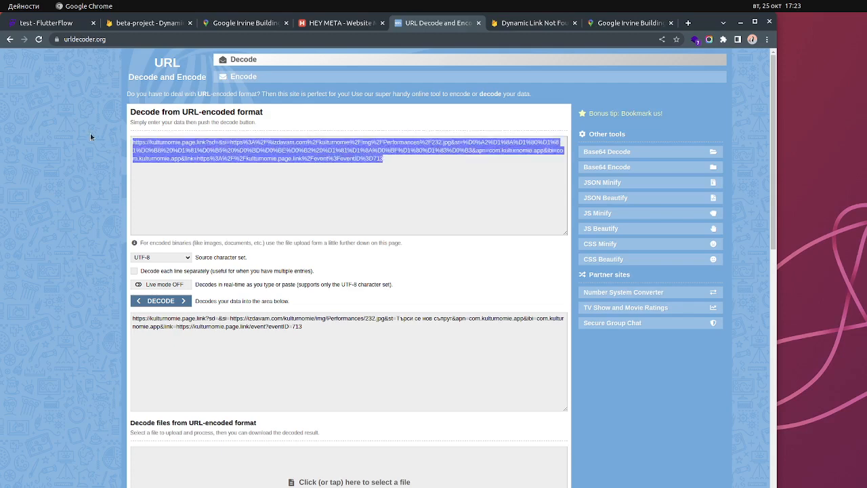
click(358, 155)
click(528, 24)
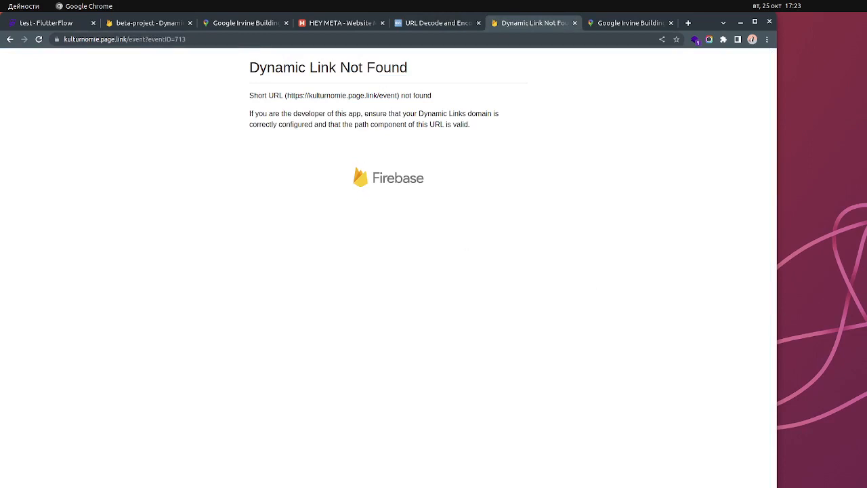
click(485, 42)
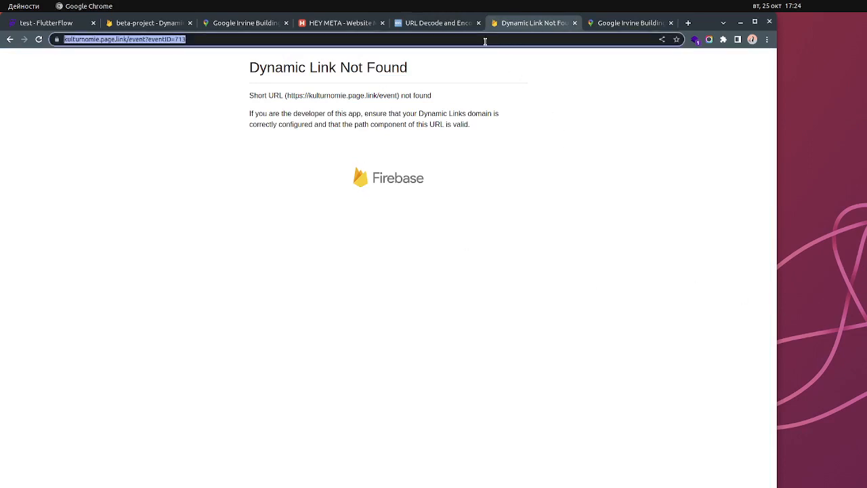
text(https://kulturnomie.page.link/?sd=&si=https%3A%2F%2Fnima.bg%2Fkulturnomie%2Fimg%2FPerformances%2F232.jpg&st=%D0%A2%D1%8A%D1%80%D1%81%D0%B8%20%D1%81%D0%B5%20%D0%BD%D0%BE%D0%B2%20%D1%81%D1%8A%D0%BF%D1%80%D1%83%D0%B3&apn=com.kulturnomie.app&ibi=com.kulturnomie.app&link=https%3A%2F%2Fkulturnomie.page.link%2Fevent%3FeventID%3D713)
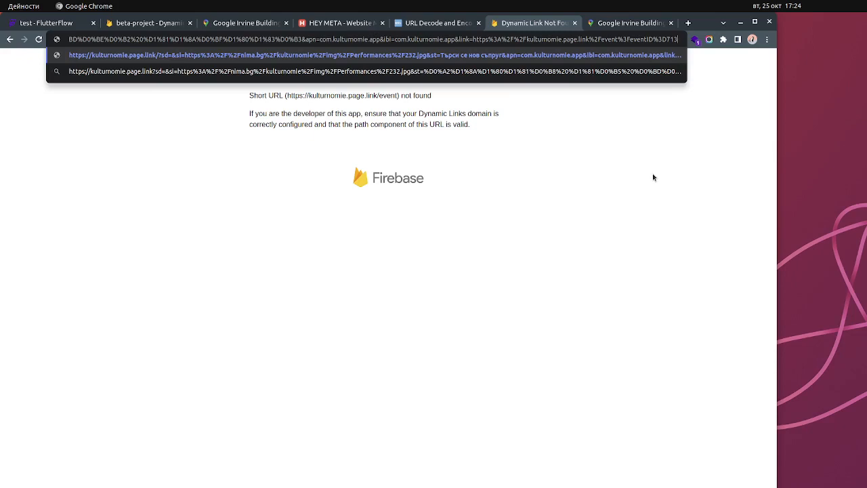
key(Return)
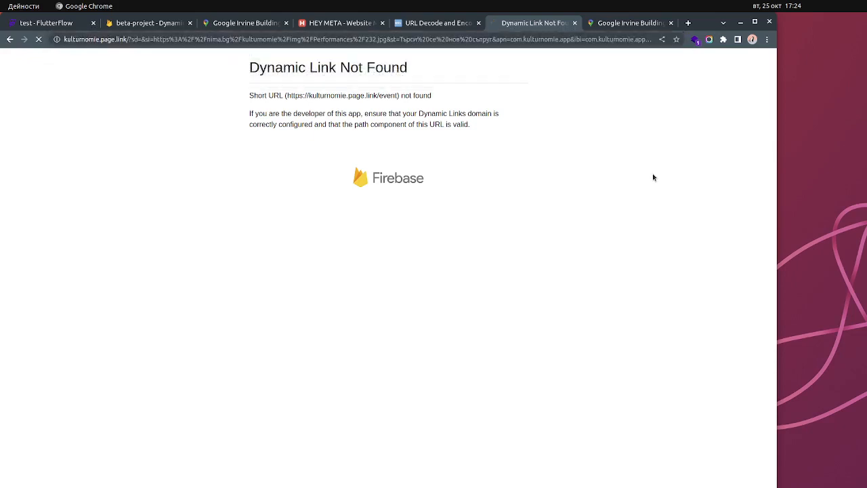
- Copy the dynamic link page's kulturnomie.page.link/event?eventID=713 address and check its meta tags in Hey Meta
click(236, 35)
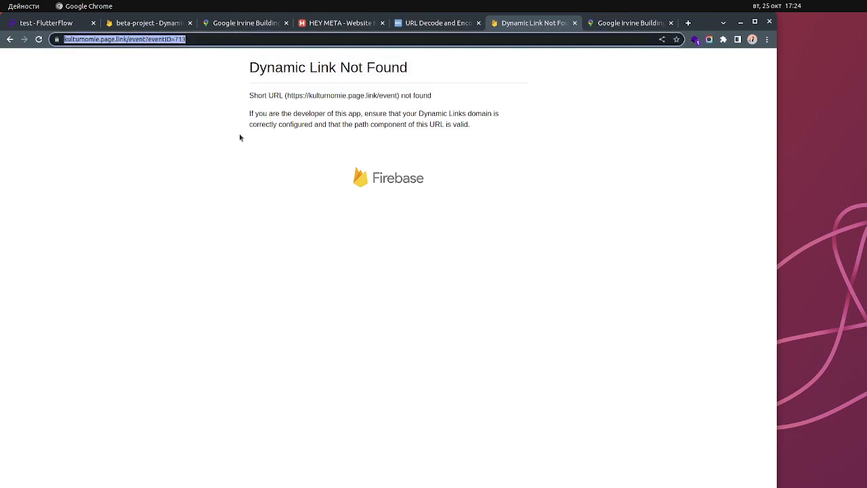
right_click(203, 38)
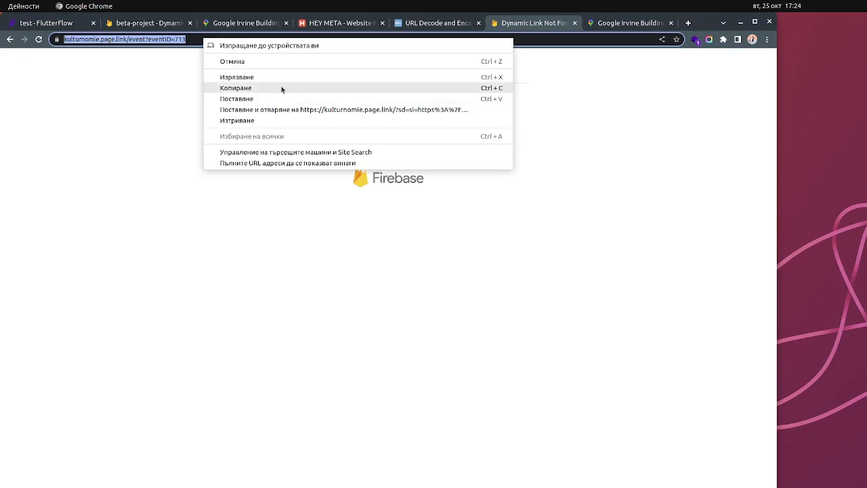
click(282, 88)
click(330, 23)
right_click(376, 176)
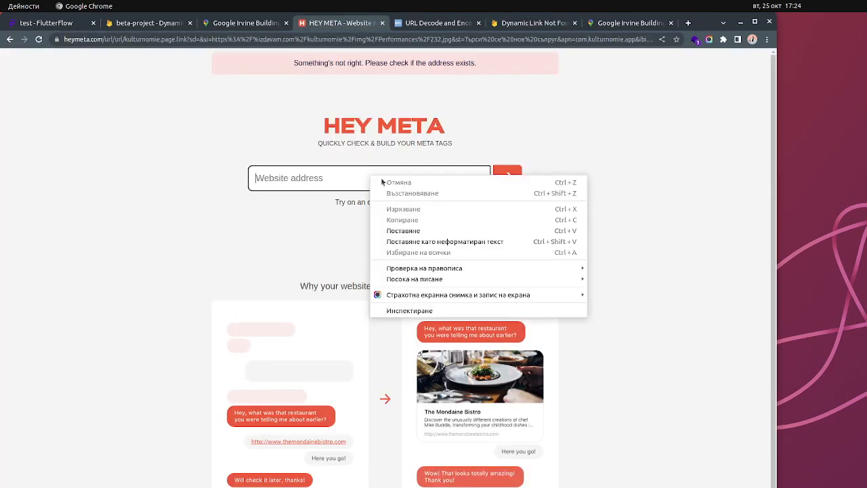
click(449, 229)
click(519, 180)
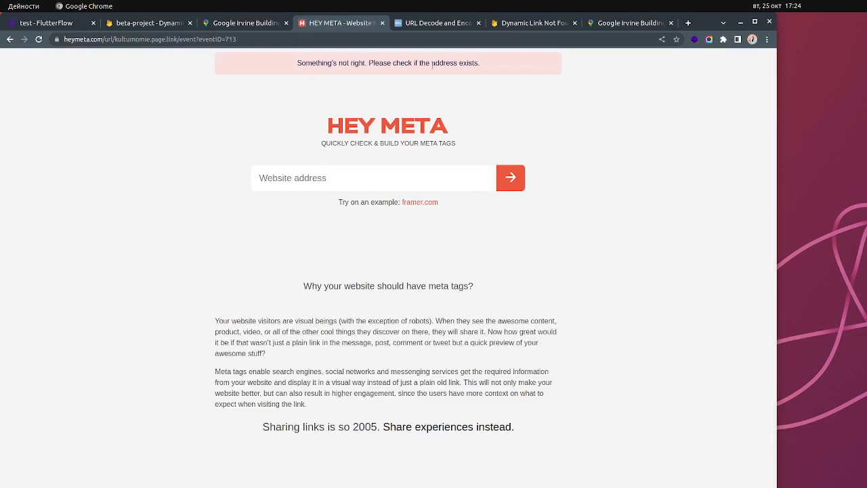
- Examine the message on the dynamic link error page and go back from the Firebase home page
click(562, 17)
click(397, 111)
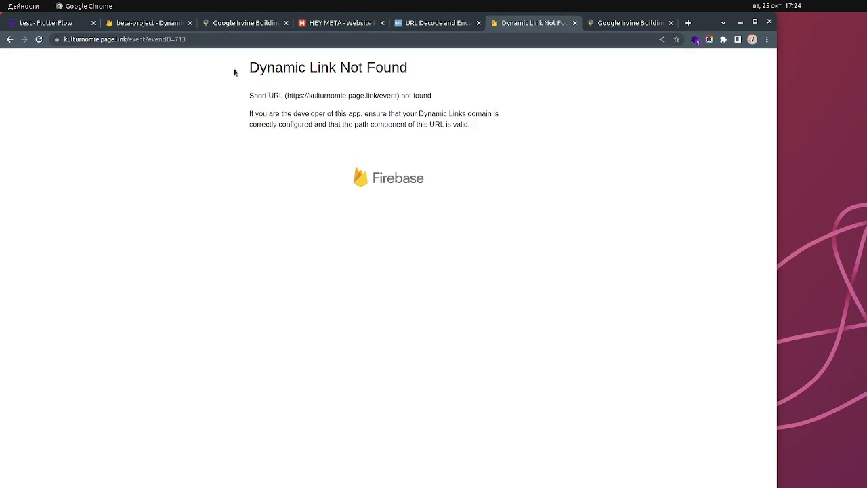
drag(235, 72, 472, 202)
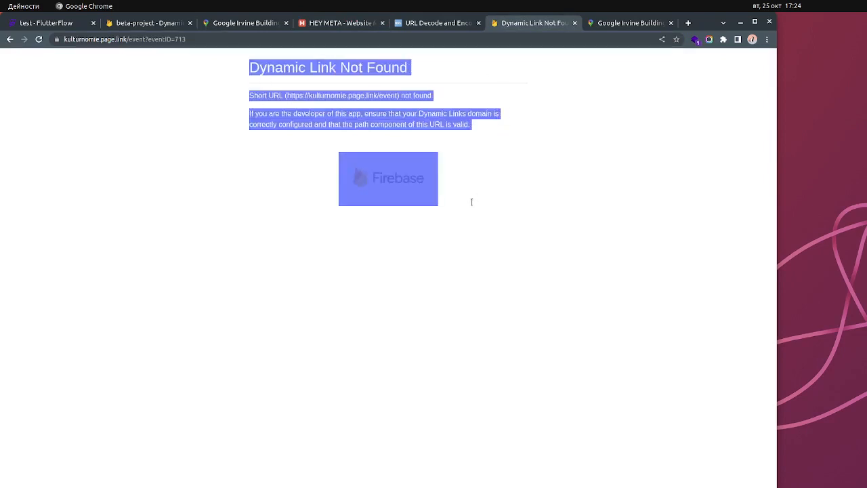
key(F5)
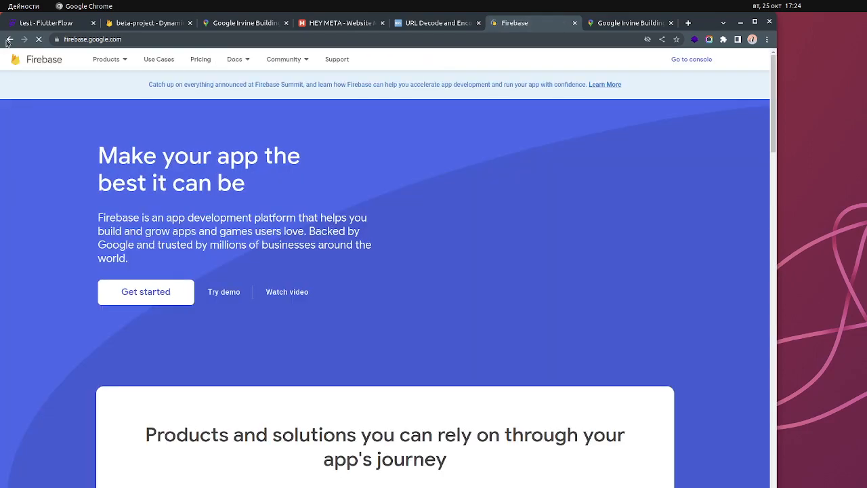
click(10, 39)
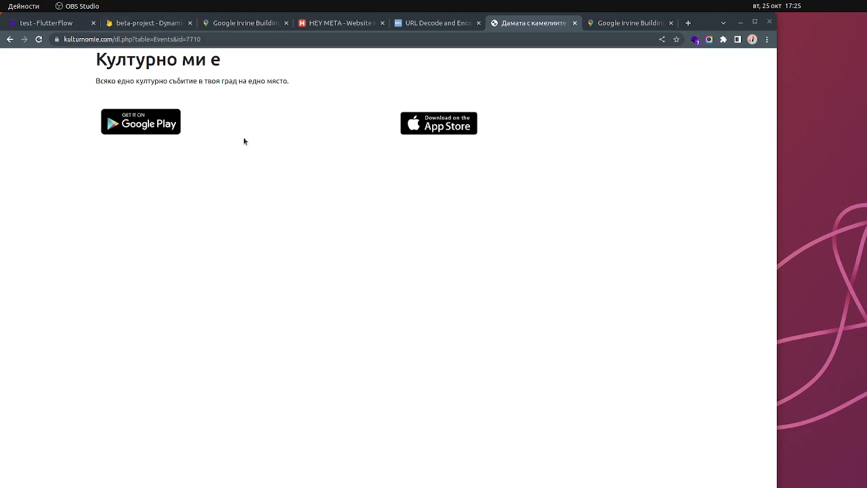
- Examine the table and id parameters in the kulturnomie.com/dl.php address and the content of its landing page
click(241, 39)
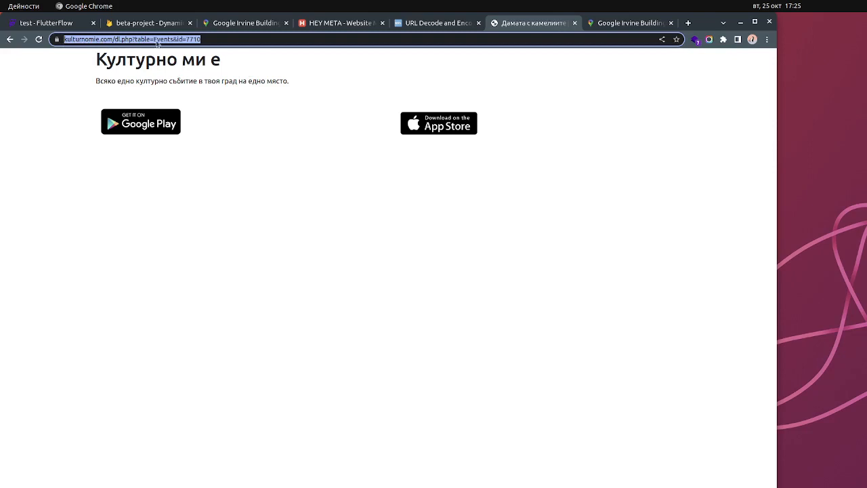
double_click(183, 39)
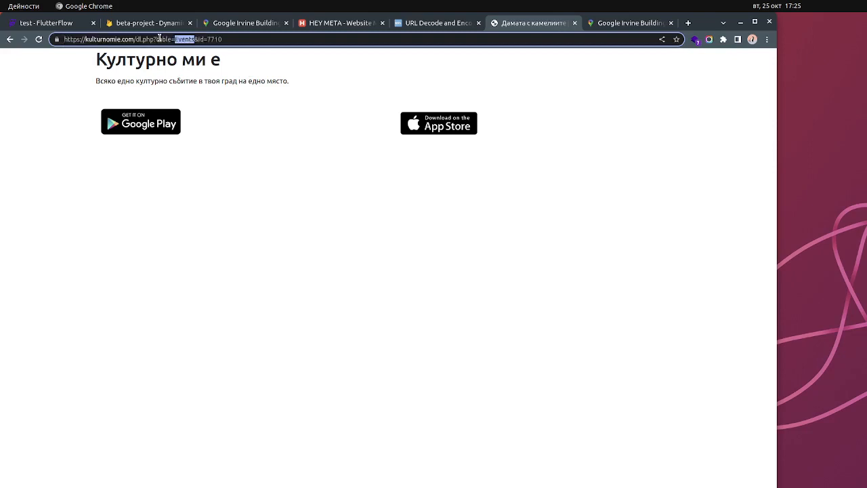
double_click(210, 39)
click(233, 72)
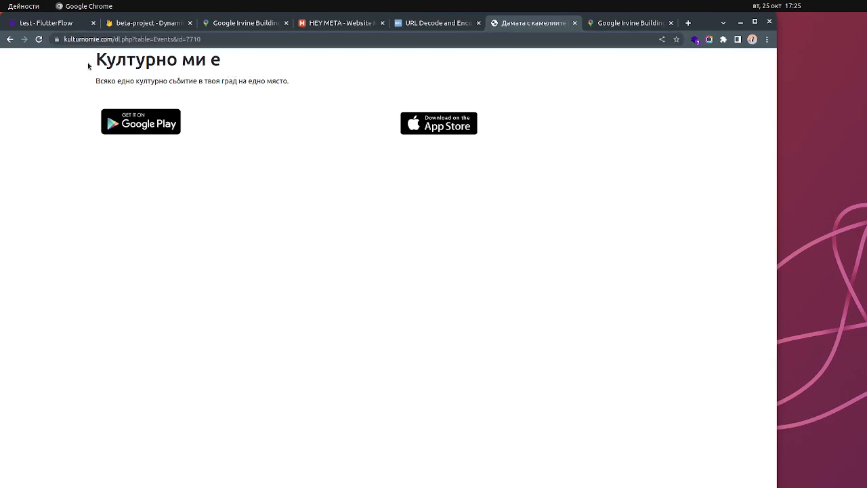
drag(96, 59, 426, 224)
click(279, 214)
click(302, 39)
right_click(302, 40)
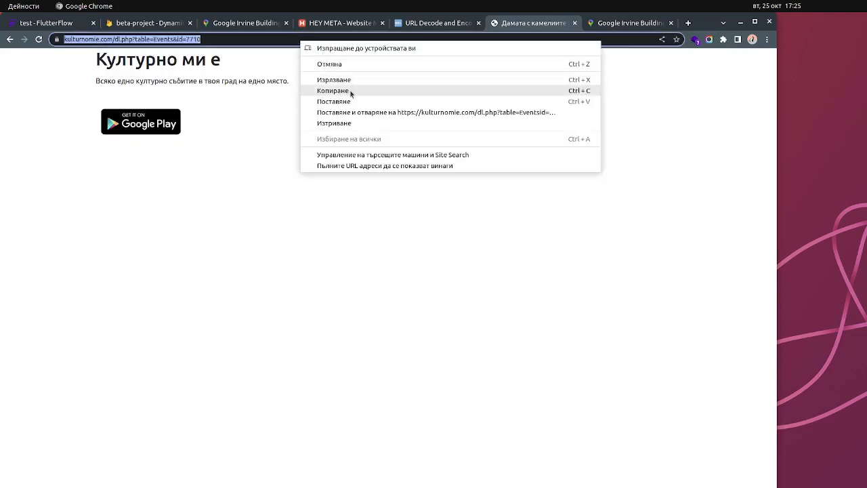
click(351, 91)
click(342, 27)
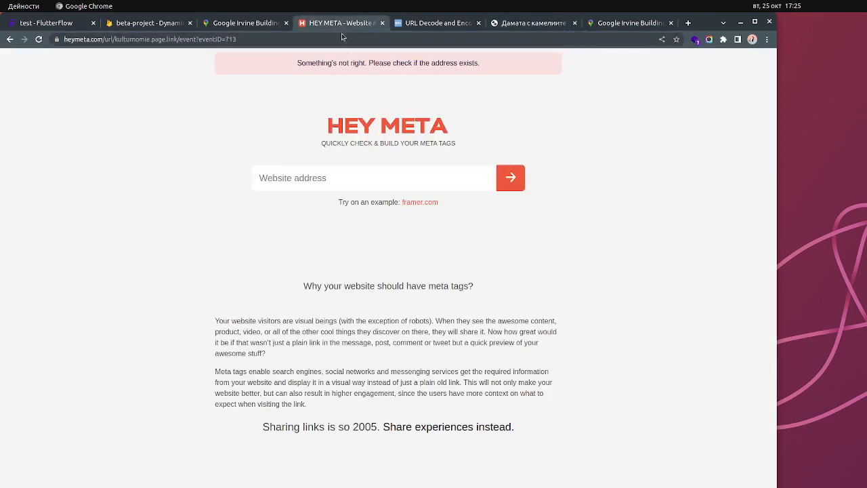
click(359, 178)
right_click(360, 177)
click(420, 234)
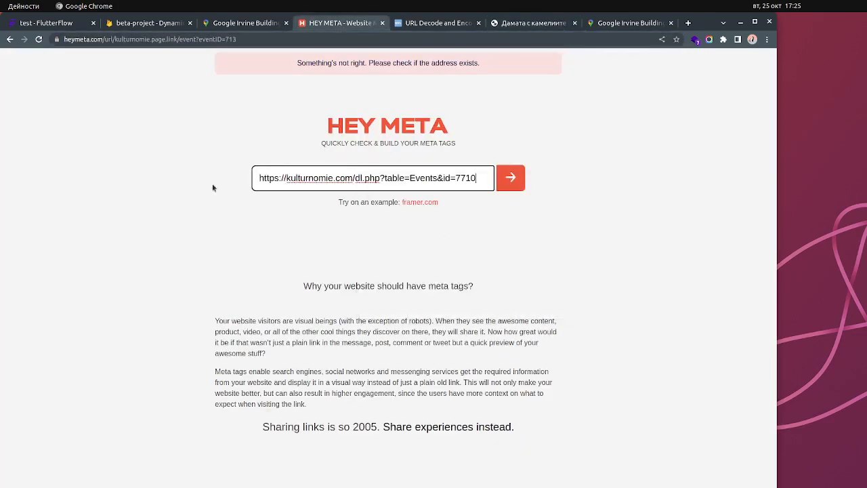
click(510, 178)
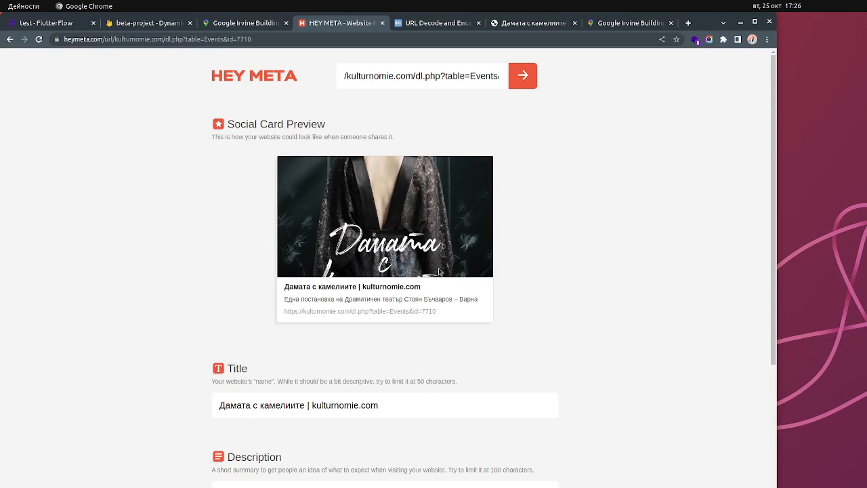
- Examine the title, site name and description on the social card preview, along with the checked address
drag(286, 285, 436, 294)
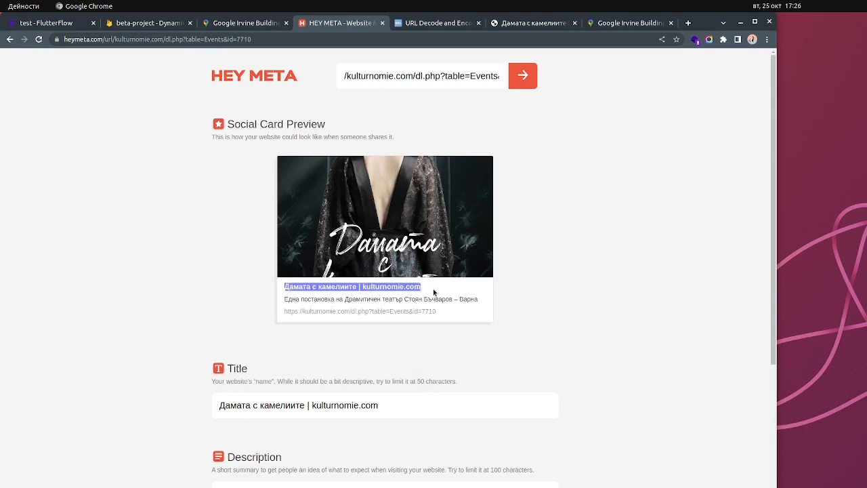
click(371, 289)
drag(363, 287, 443, 288)
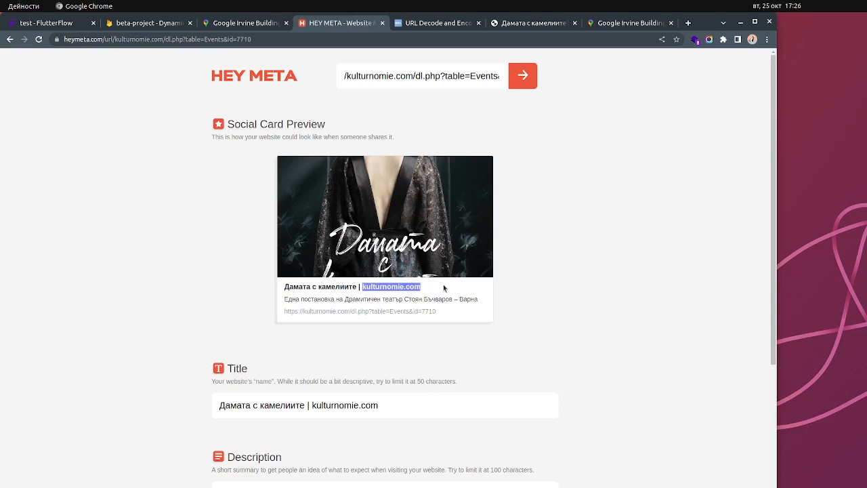
click(285, 299)
triple_click(290, 299)
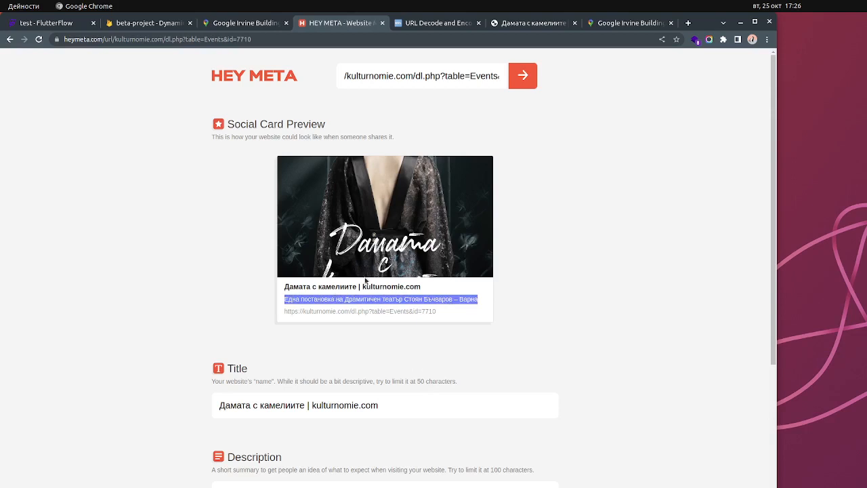
click(543, 295)
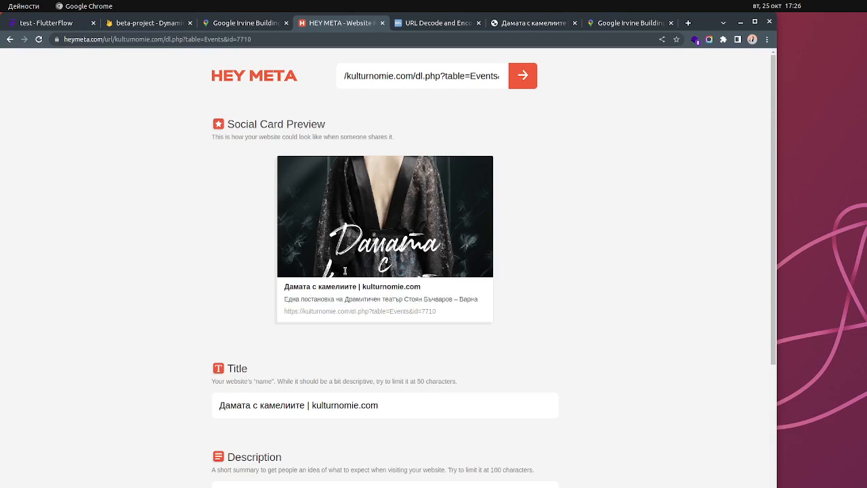
triple_click(437, 80)
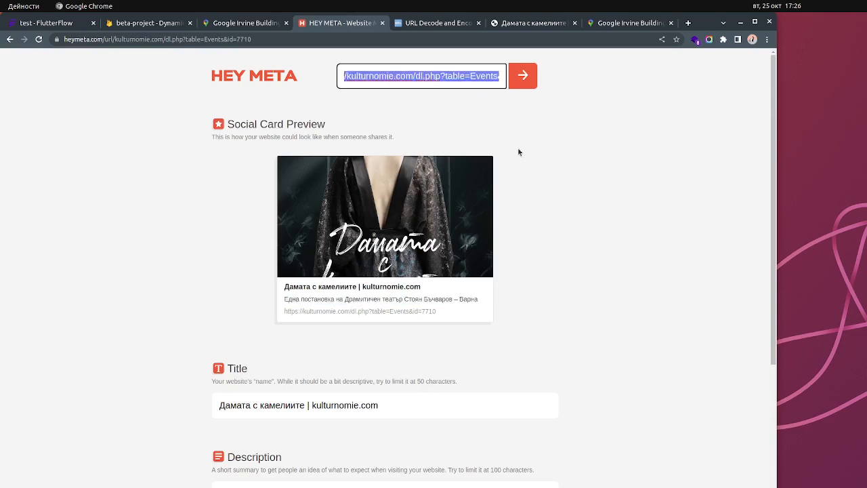
click(520, 151)
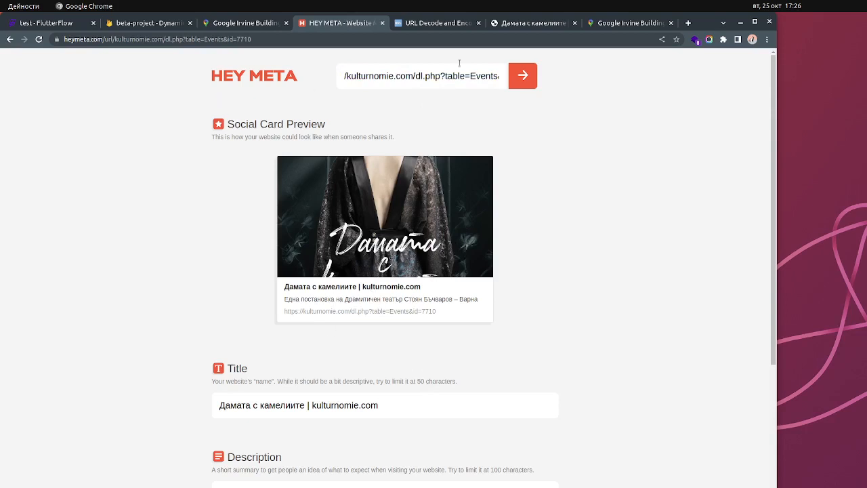
- View the landing page's source code, examine its og:title, og:description and og:image meta tags, and close the source
click(520, 26)
right_click(465, 187)
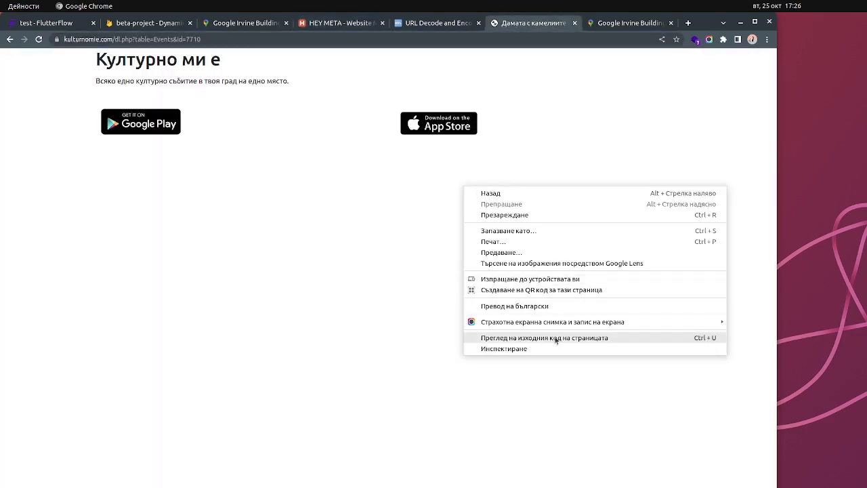
click(516, 337)
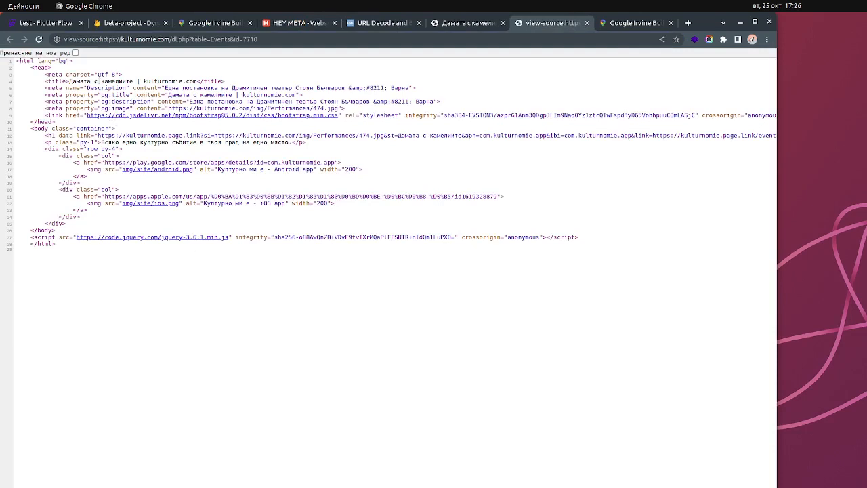
drag(72, 88, 473, 123)
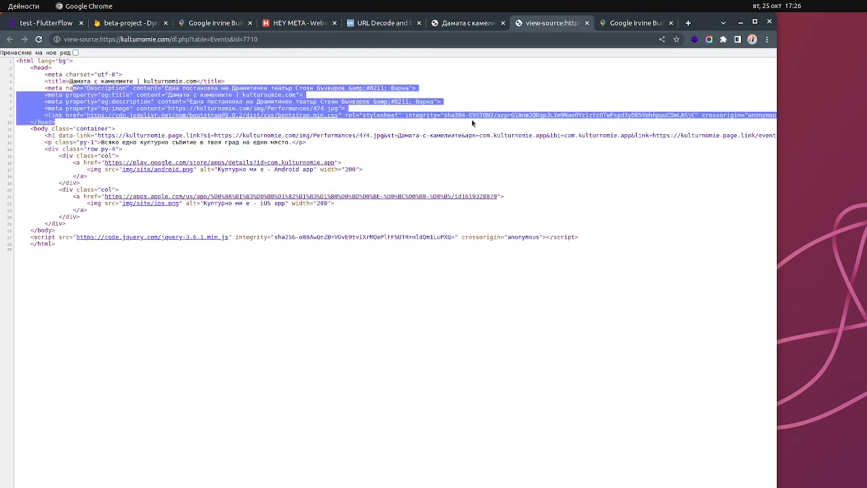
double_click(116, 94)
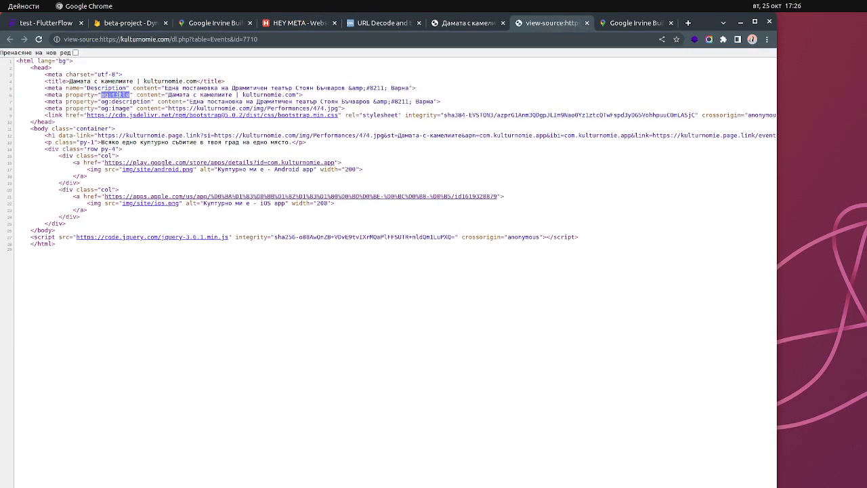
double_click(115, 101)
double_click(115, 108)
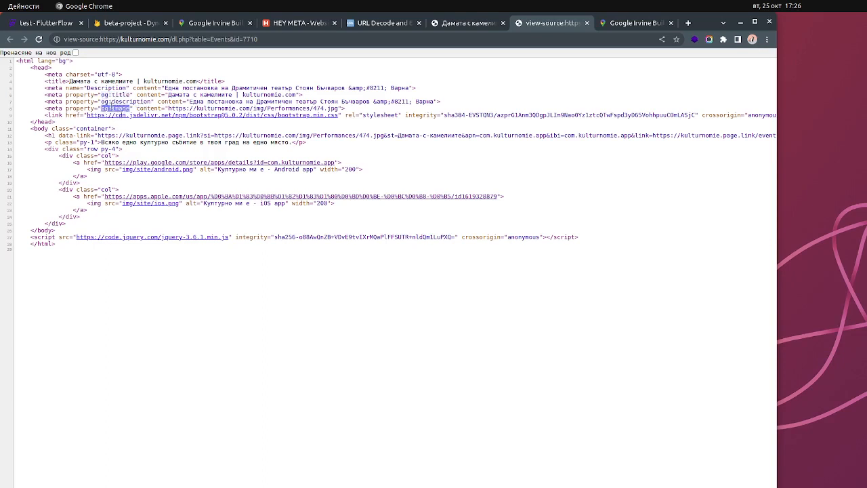
click(243, 91)
click(587, 23)
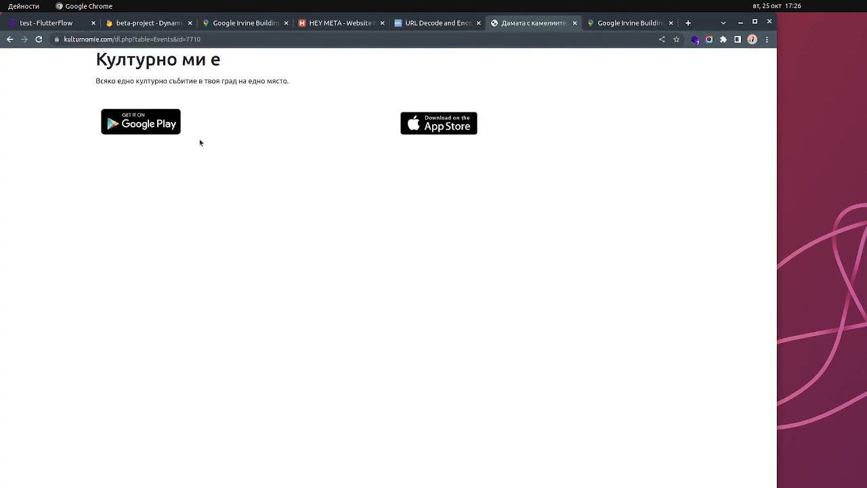
- Review the landing page's address and reopen its source code
click(223, 41)
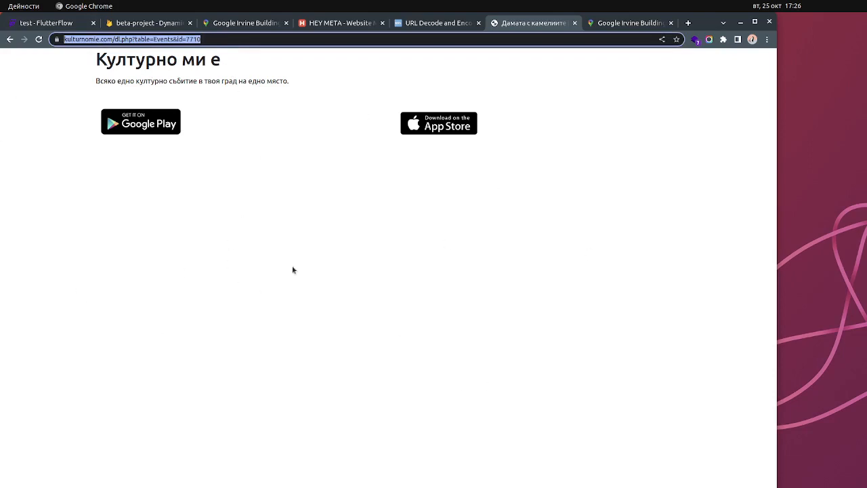
click(215, 59)
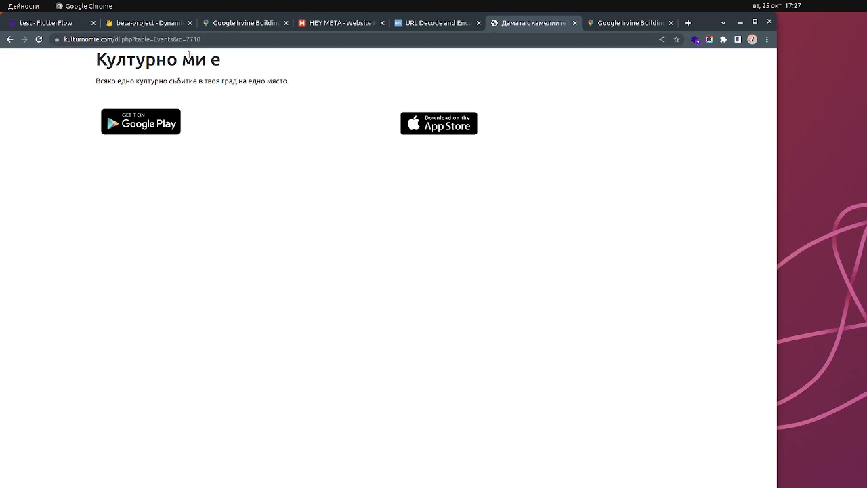
click(218, 42)
click(204, 108)
right_click(517, 70)
click(584, 228)
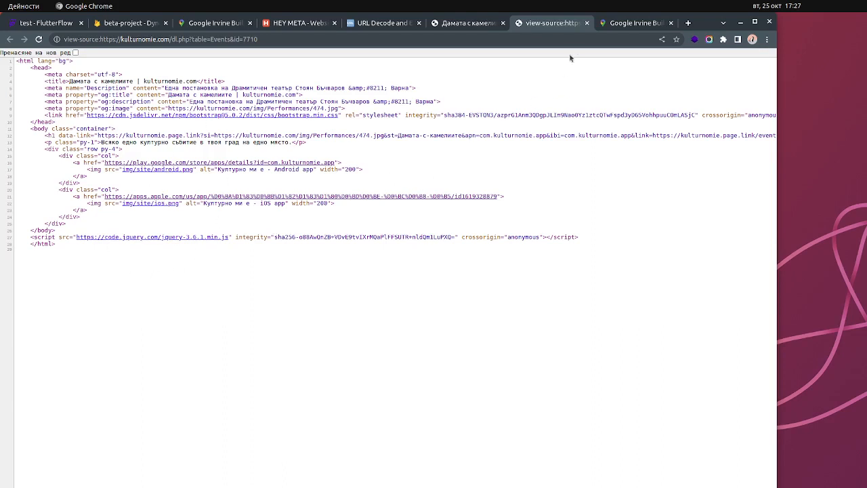
- Close the page source, review the landing page's address and examine the site name in the Hey Meta social card title
click(587, 23)
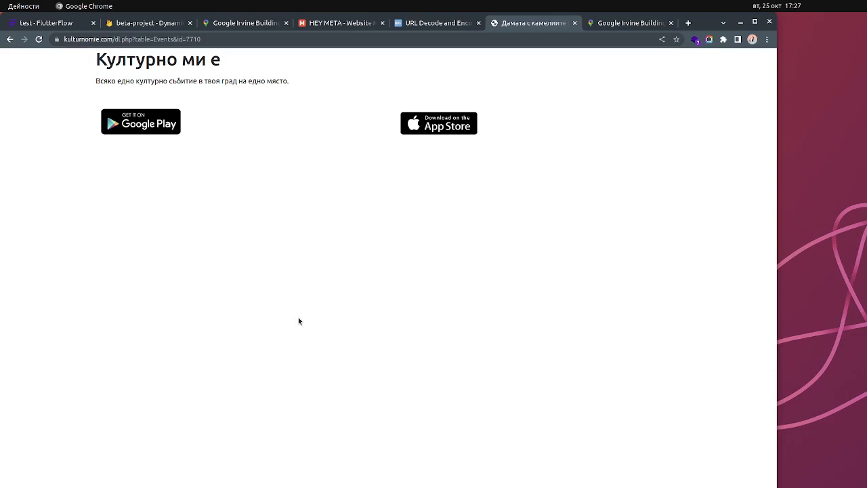
click(274, 39)
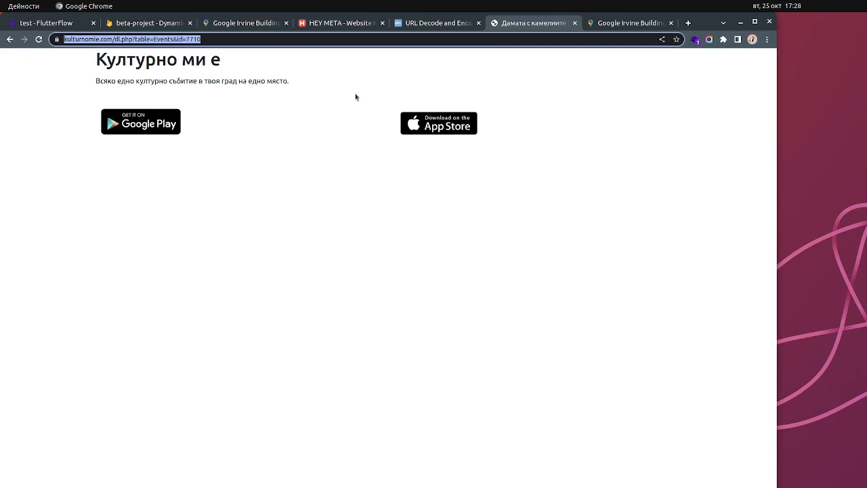
click(341, 24)
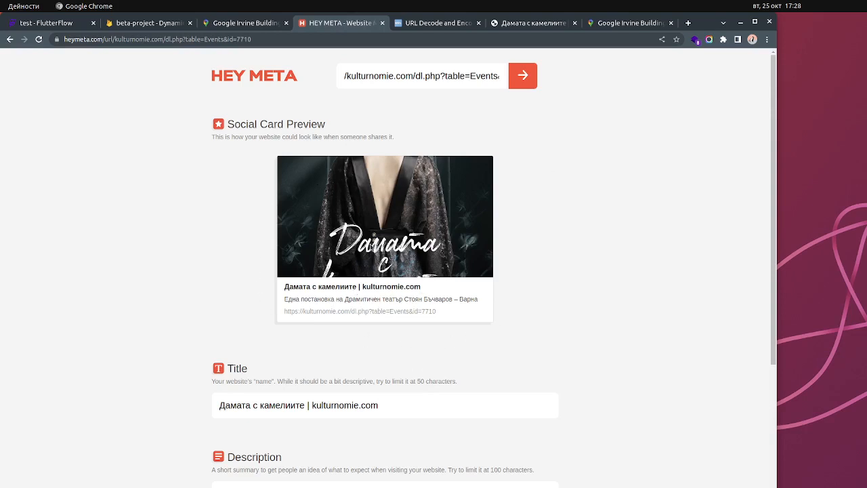
drag(363, 286, 430, 291)
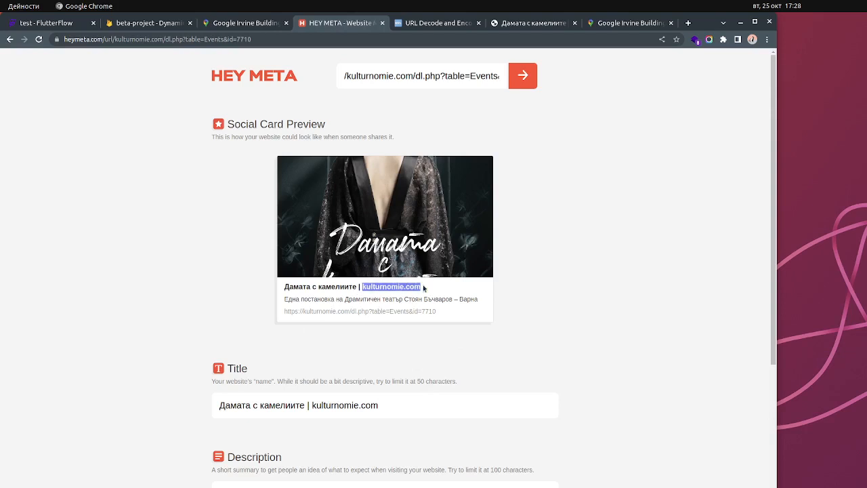
click(409, 286)
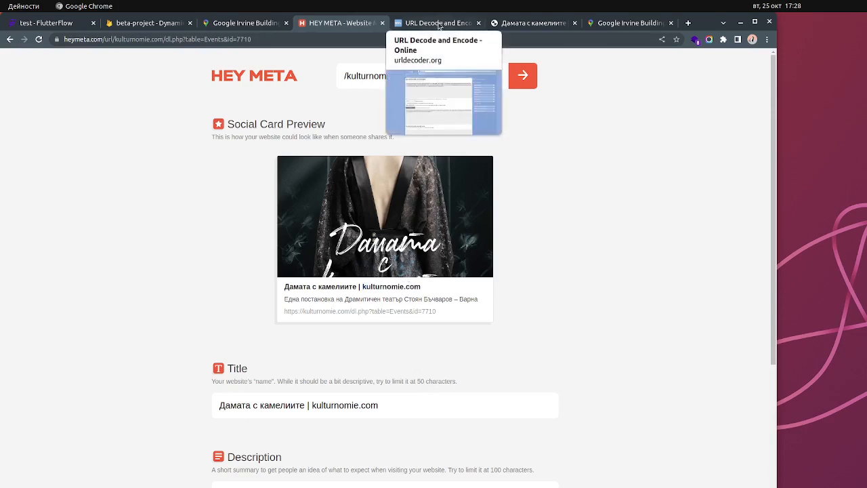
- Open kulturnomie.page.link/event?eventID=713 in a new tab and read the message on the page
click(509, 23)
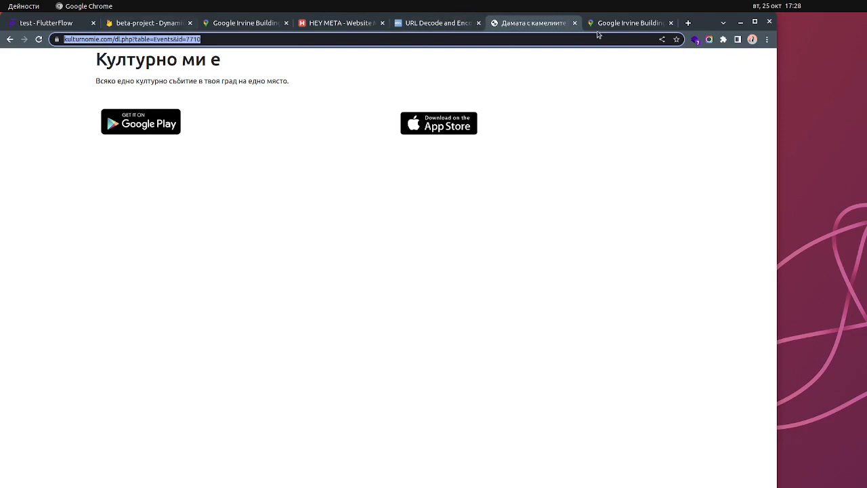
click(689, 23)
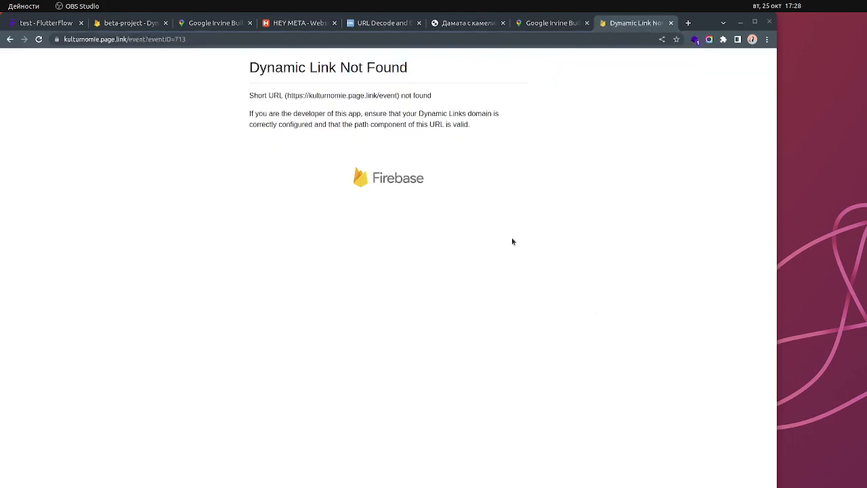
click(194, 38)
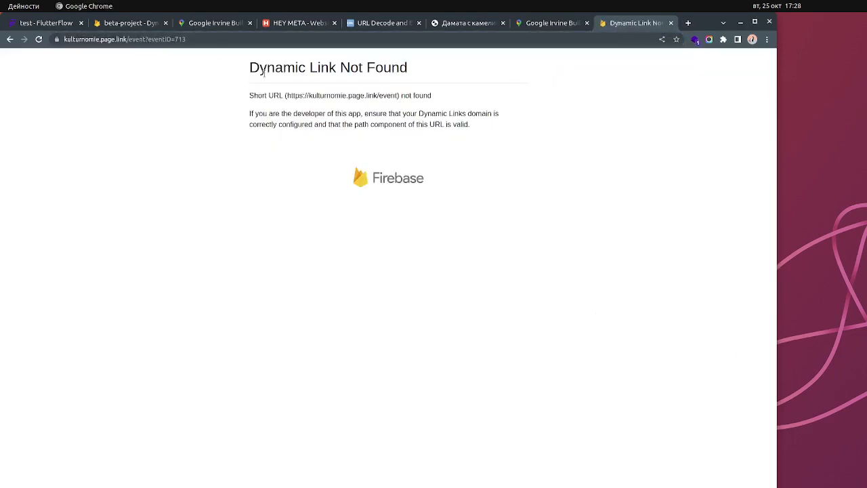
drag(238, 64, 536, 248)
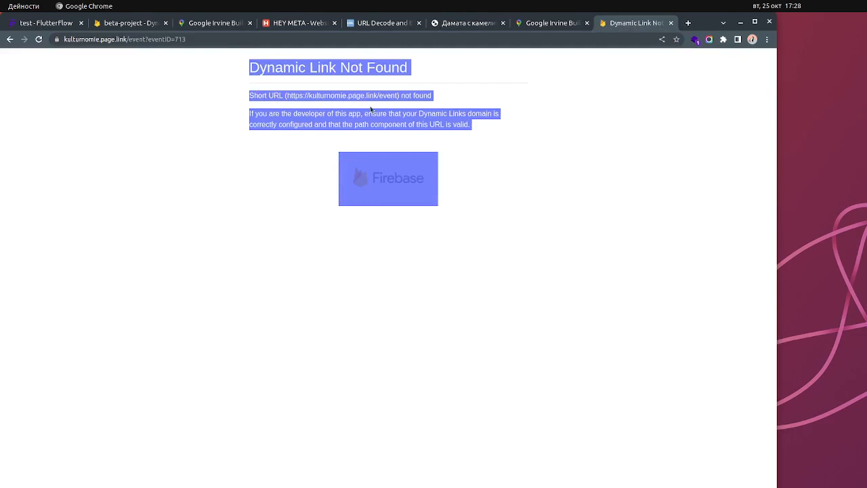
click(389, 113)
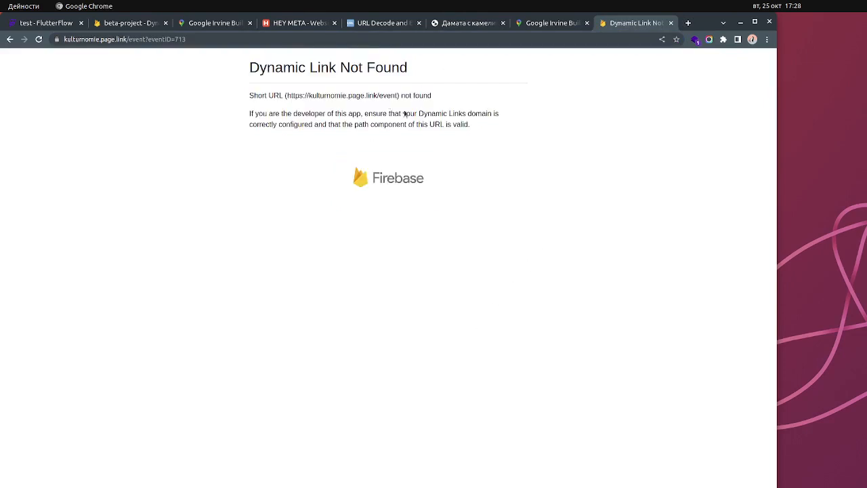
- Return to the landing page and examine the domain in its address
click(478, 23)
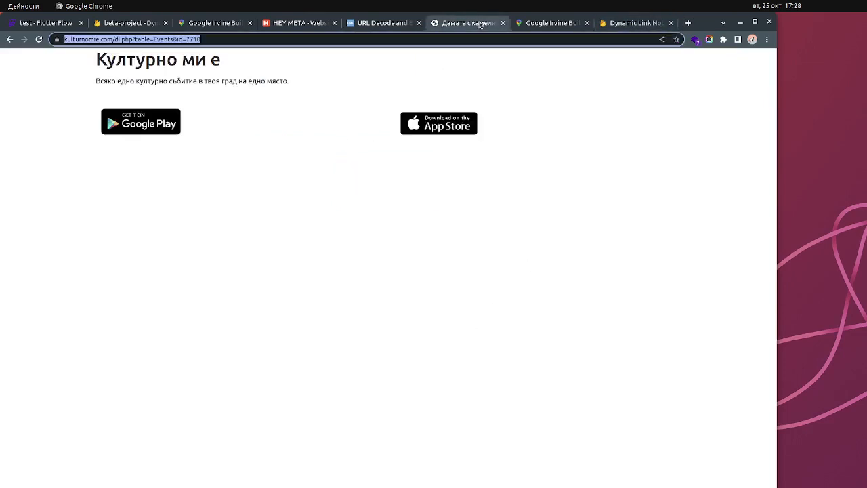
double_click(82, 39)
click(158, 61)
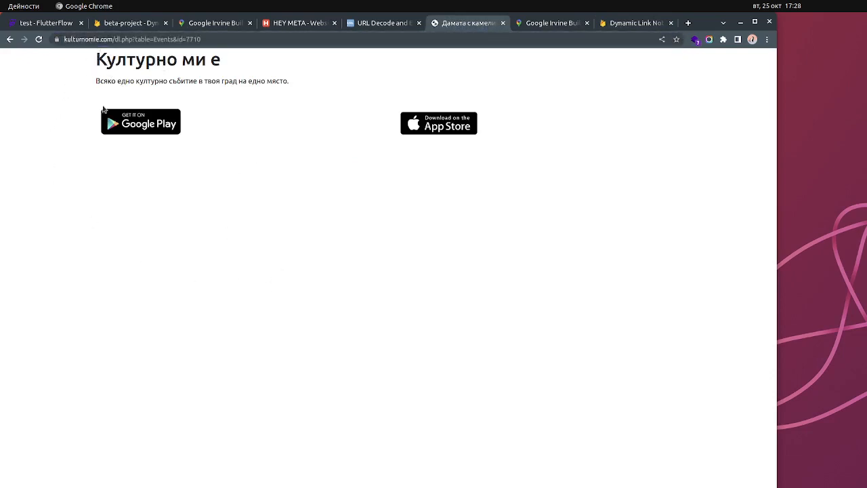
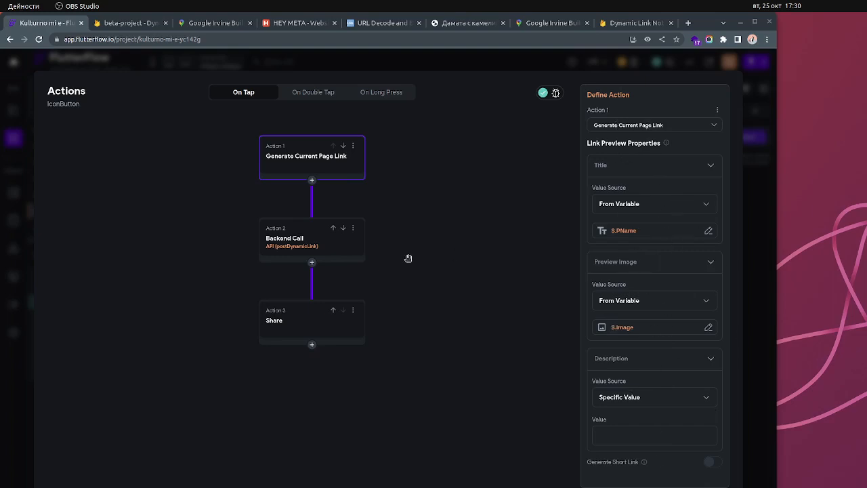
- Inspect the link variable of the postDynamicLink backend call and open its decodeUrl custom function for editing
click(283, 242)
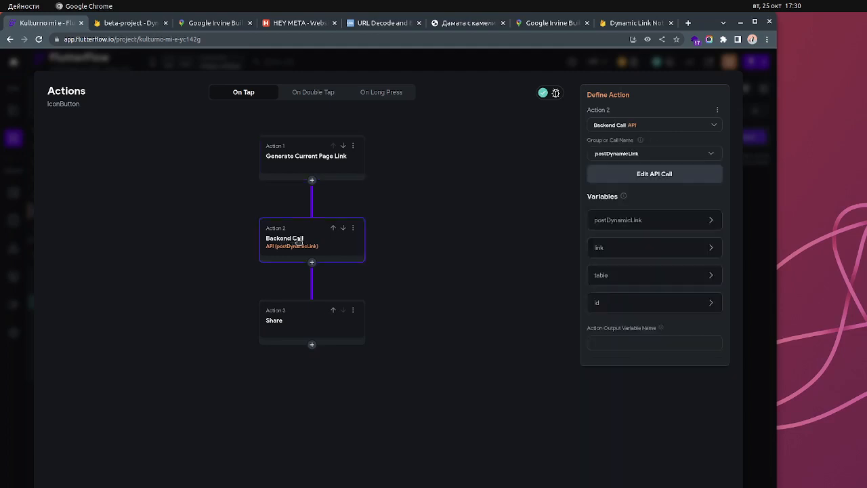
click(623, 249)
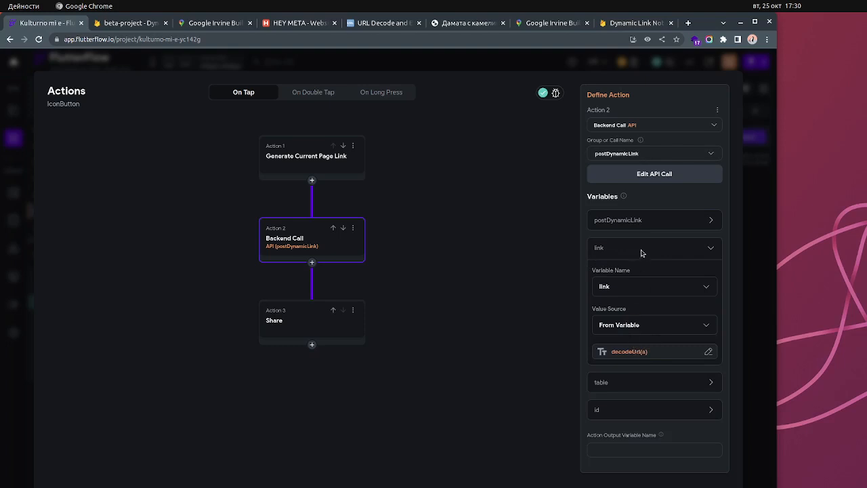
click(641, 354)
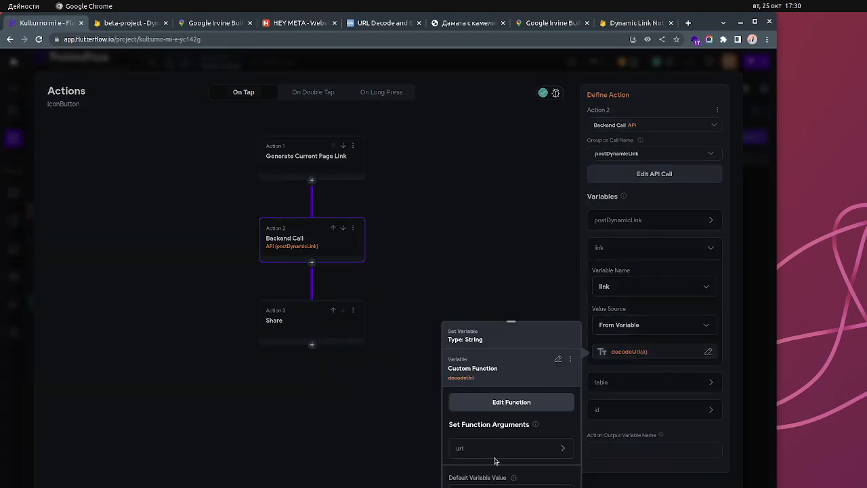
click(511, 404)
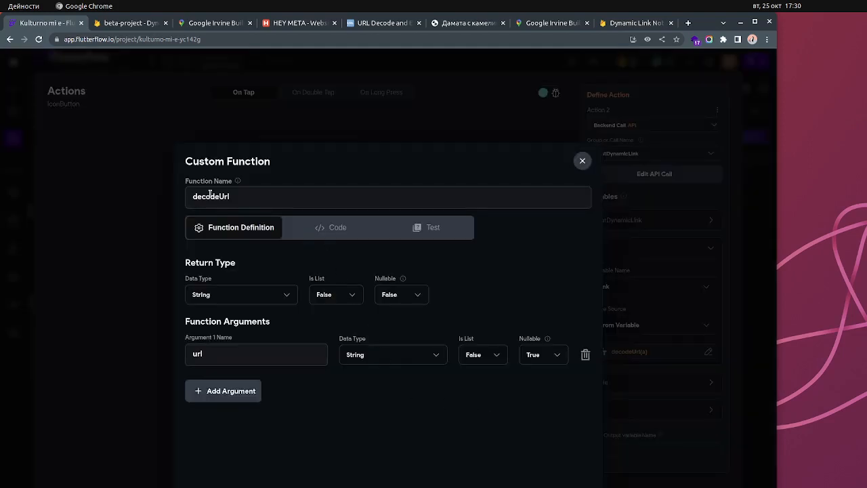
- Compare the encoded and decoded dynamic links on the URL decoder site and return to the decodeUrl function
click(391, 25)
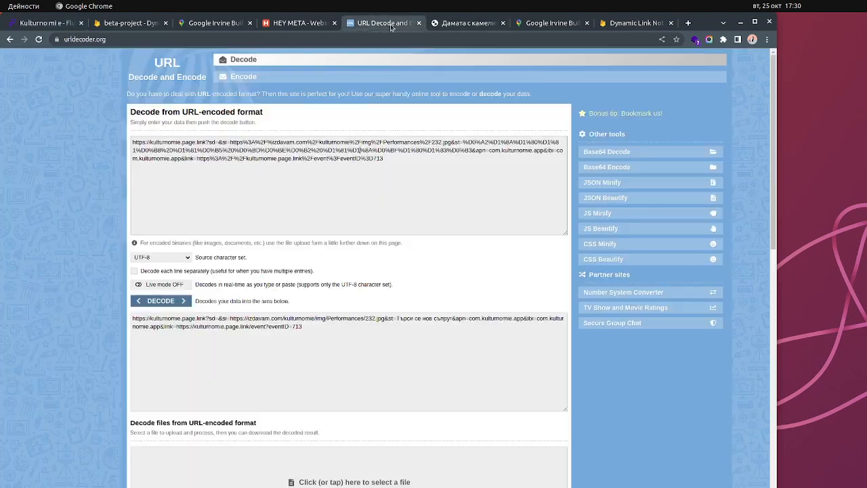
key(ctrl+a)
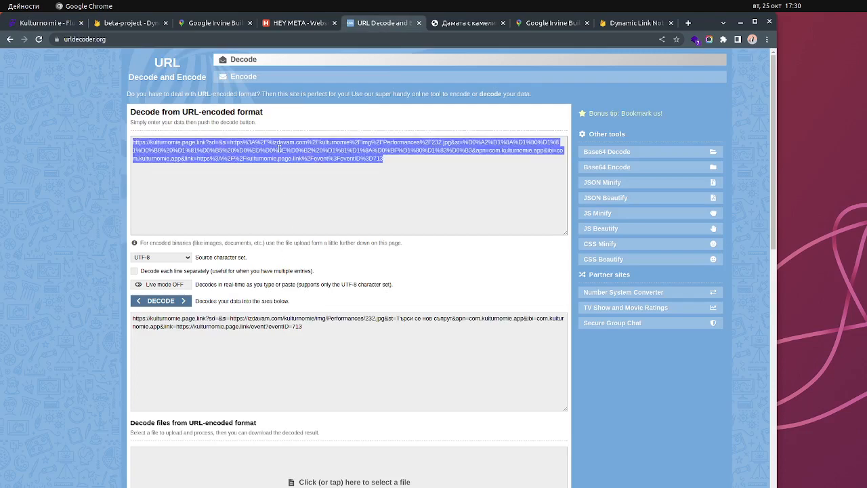
click(320, 315)
key(ctrl+a)
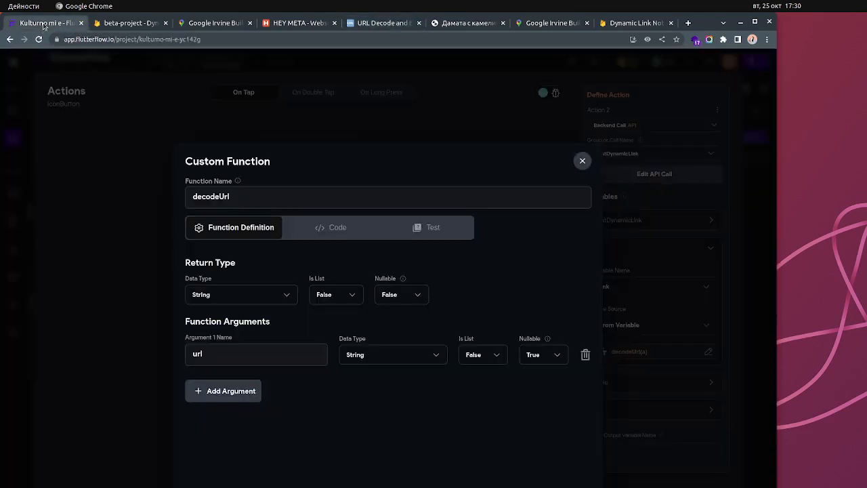
click(44, 23)
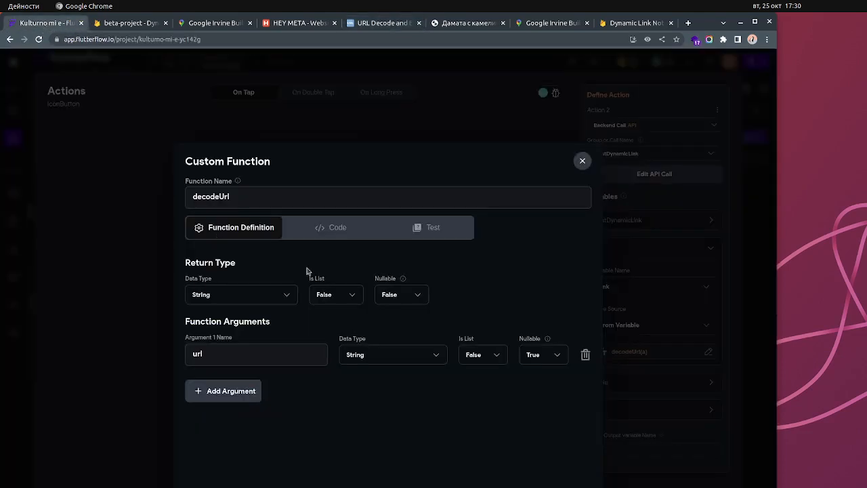
- View the decodeUrl code and examine its null handling, Uri.decodeFull and replaceAll lines
click(338, 227)
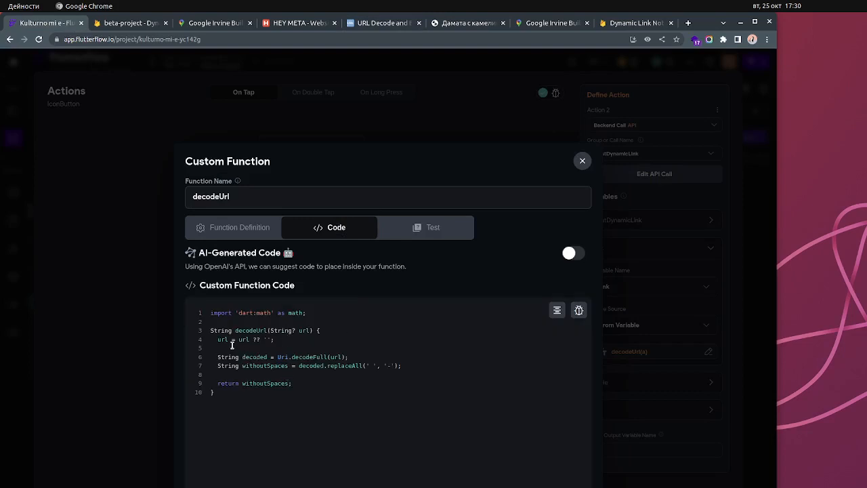
drag(218, 339, 283, 339)
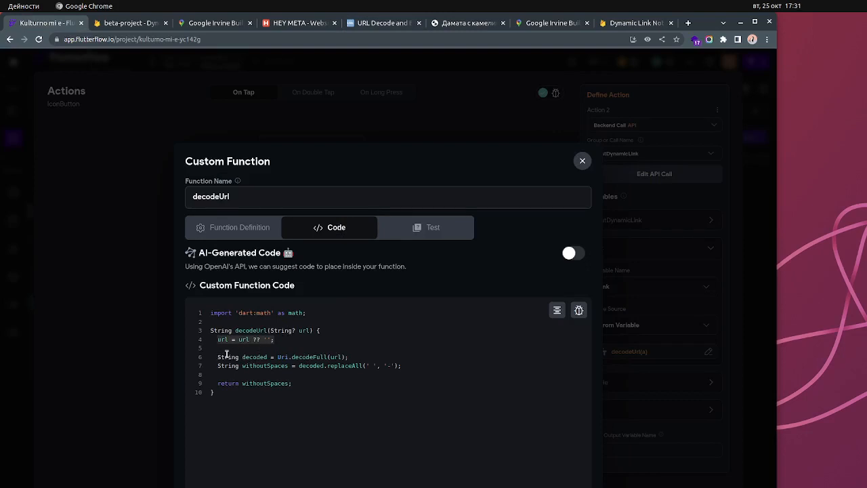
drag(216, 357, 366, 355)
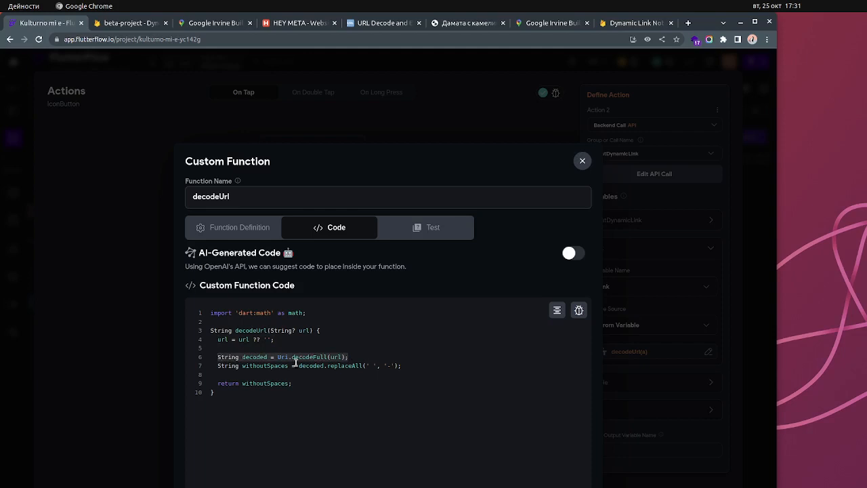
drag(216, 366, 414, 366)
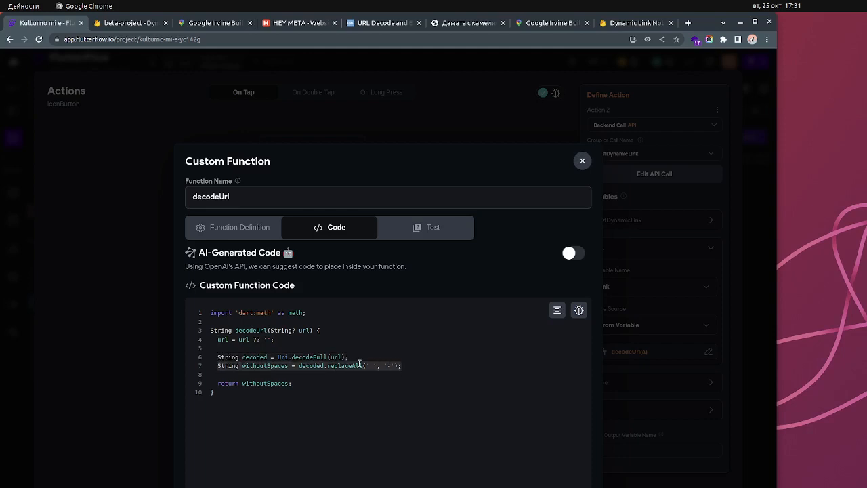
- Examine the spaces in the decoded link's title on the URL decoder site and return to the function code
click(390, 28)
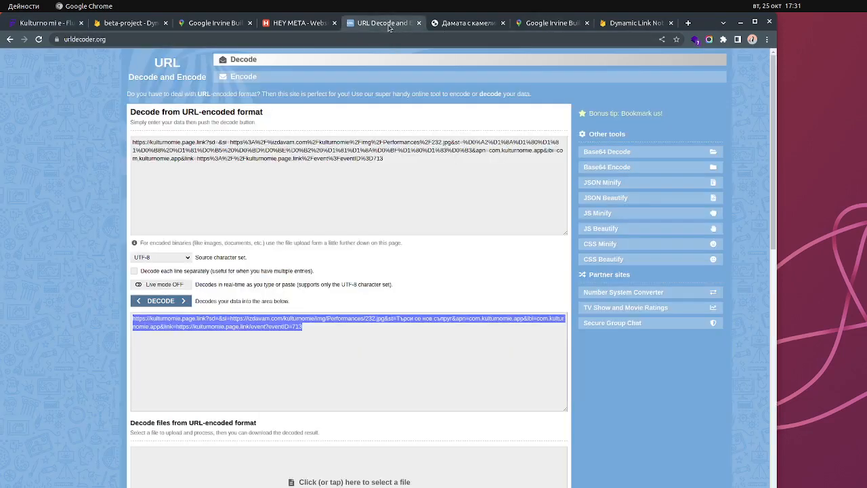
click(443, 331)
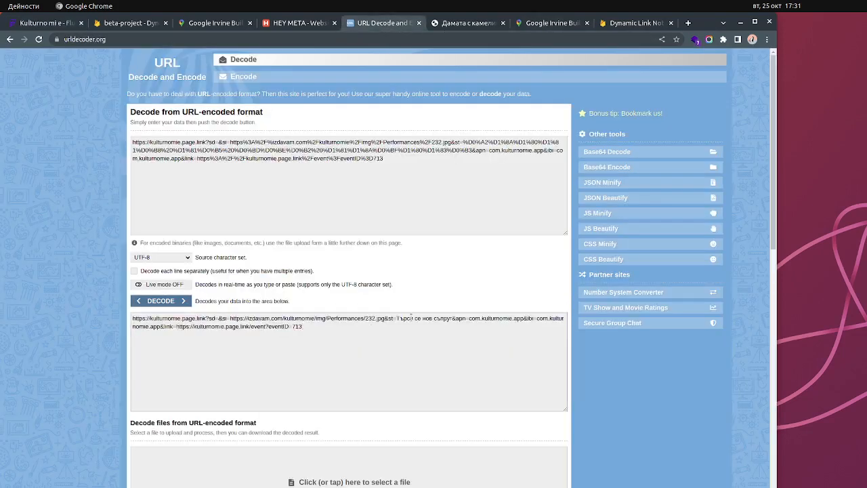
drag(416, 317, 426, 319)
click(411, 322)
click(45, 23)
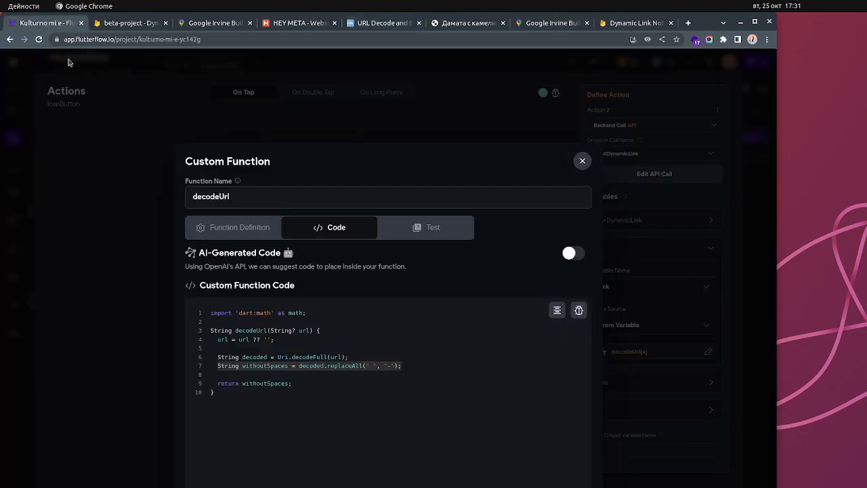
- Examine the replaceAll call's decoded source, space and hyphen arguments, and the returned withoutSpaces value
click(334, 365)
double_click(305, 364)
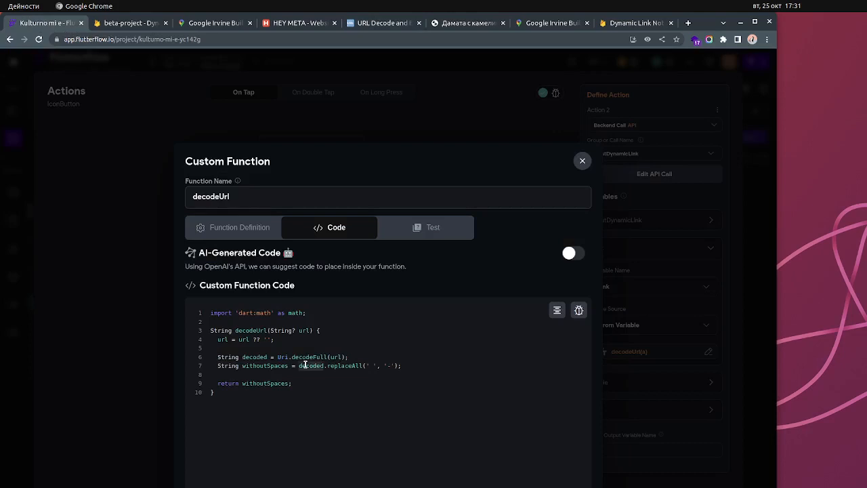
double_click(342, 366)
double_click(371, 366)
double_click(387, 366)
double_click(267, 383)
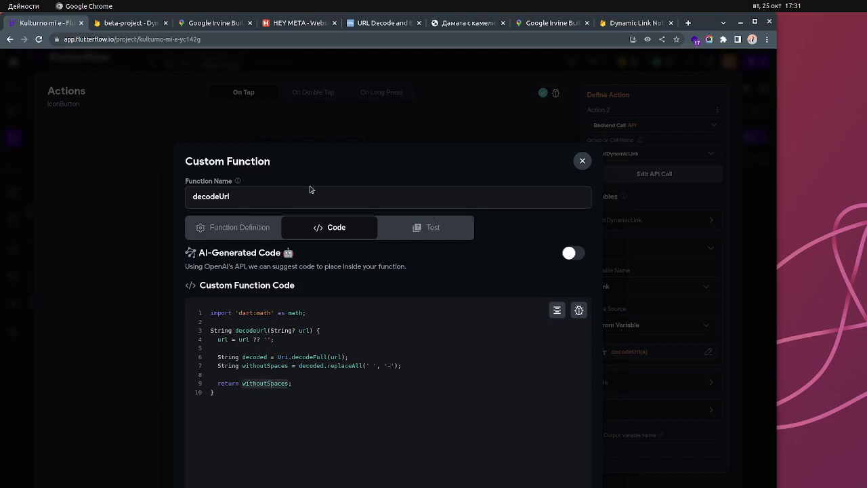
- Run Test #1 of decodeUrl with the encoded Wikipedia address and examine the output
click(437, 228)
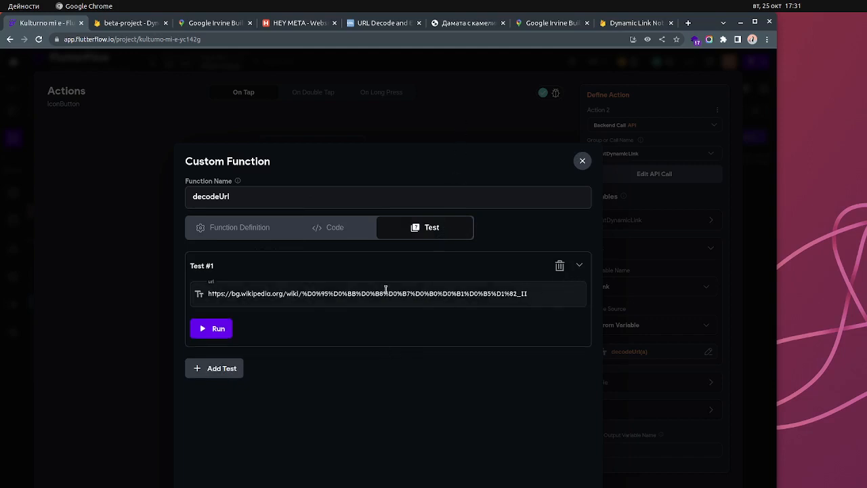
click(223, 330)
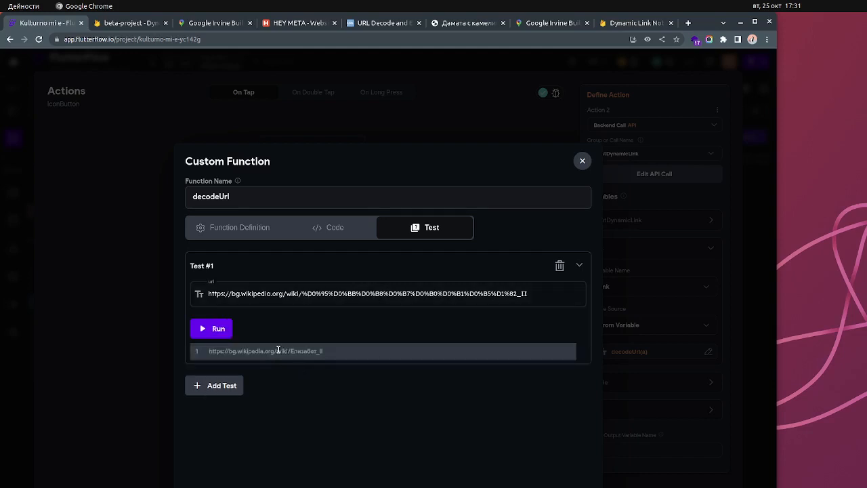
drag(219, 352, 345, 352)
click(211, 351)
drag(211, 352, 337, 356)
- Close the decodeUrl function and its variable settings, and collapse the link variable of the backend call
click(582, 160)
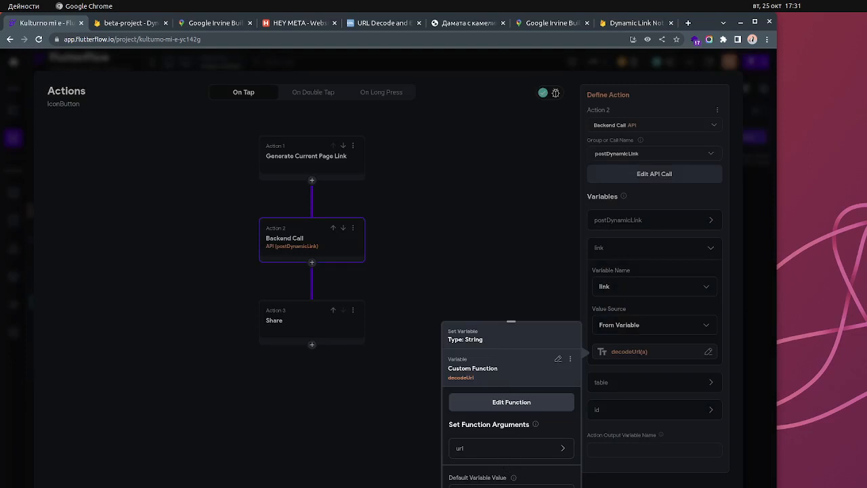
click(589, 407)
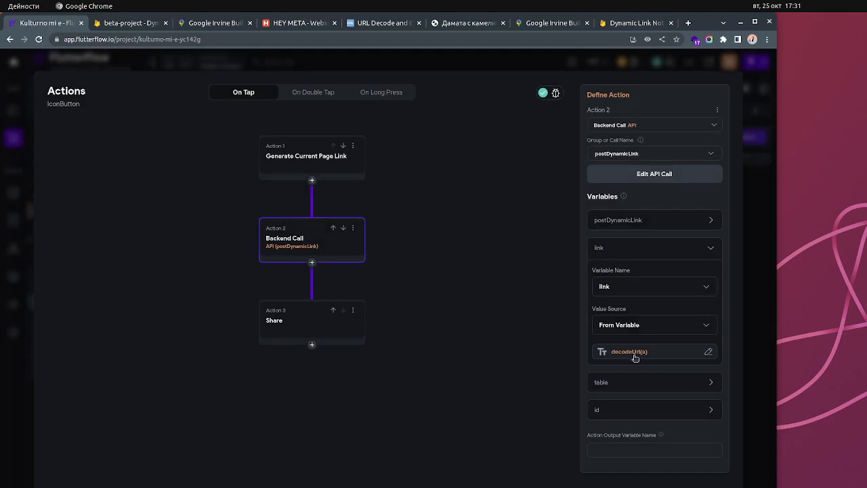
click(646, 250)
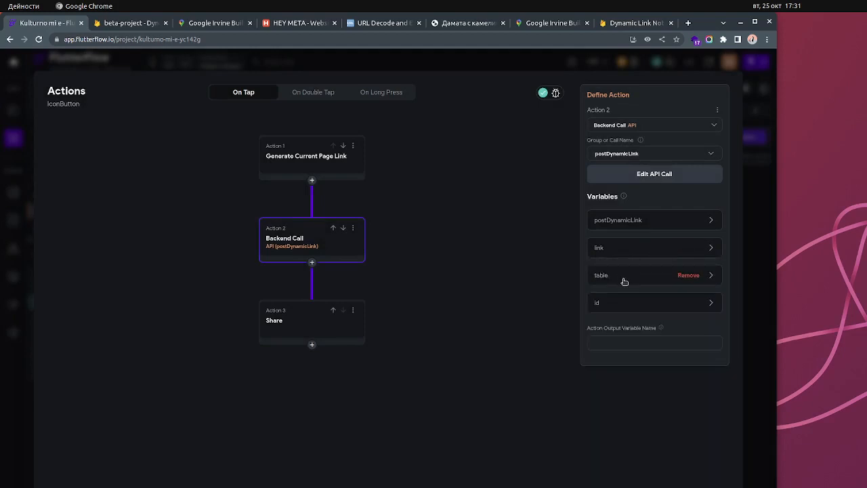
- Examine the Share action's combined text, including the dl.php address with its table and id parameters and the eventID variable
click(364, 320)
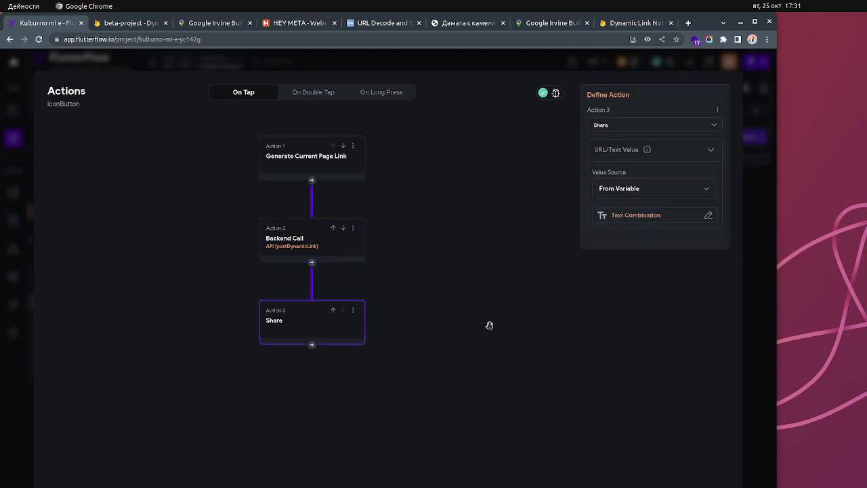
click(634, 217)
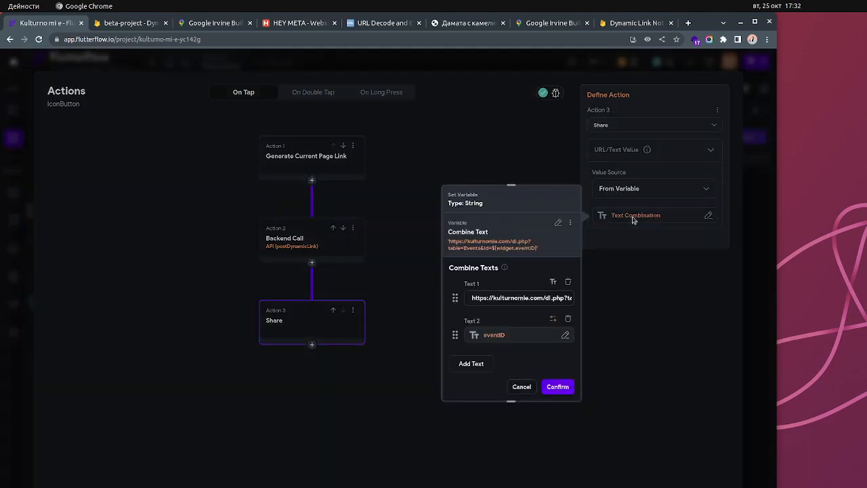
click(536, 298)
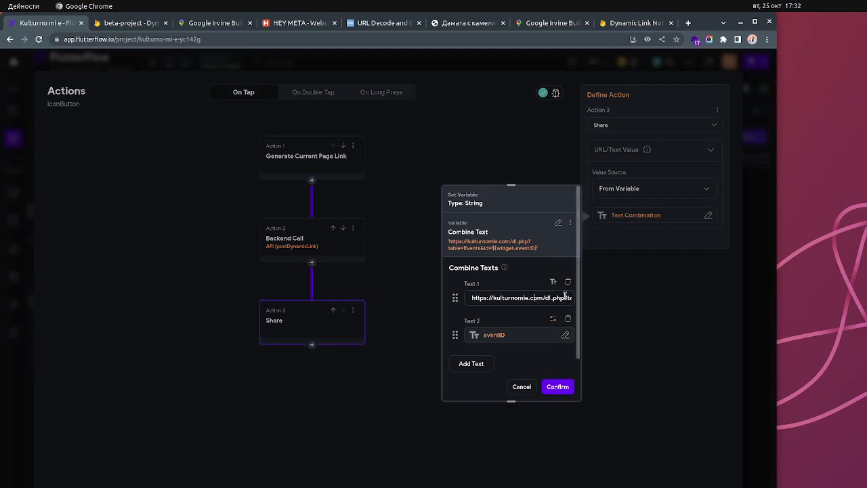
drag(586, 301, 589, 302)
click(519, 301)
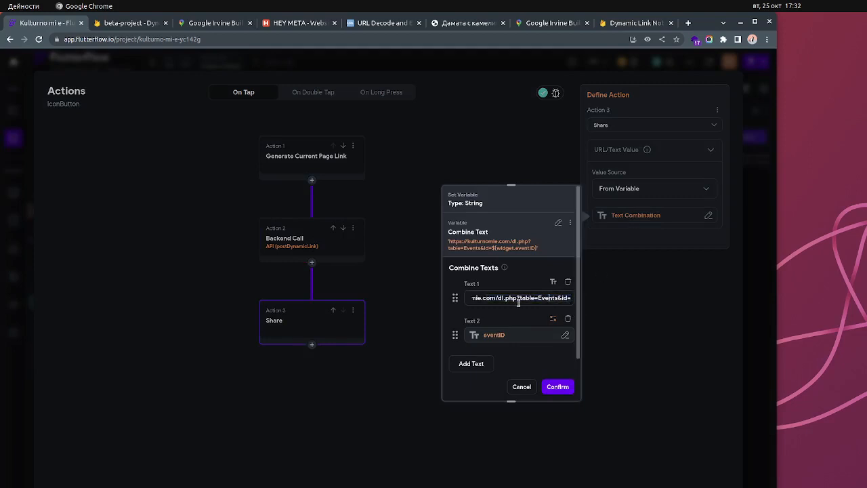
drag(514, 300, 579, 300)
click(542, 298)
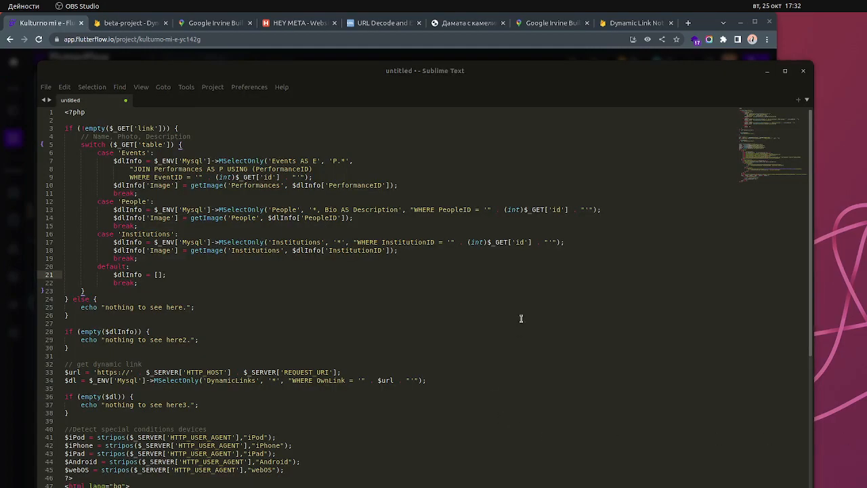
- Examine the PHP landing page code in Sublime Text, focusing on the condition that checks the link parameter
drag(540, 71, 502, 20)
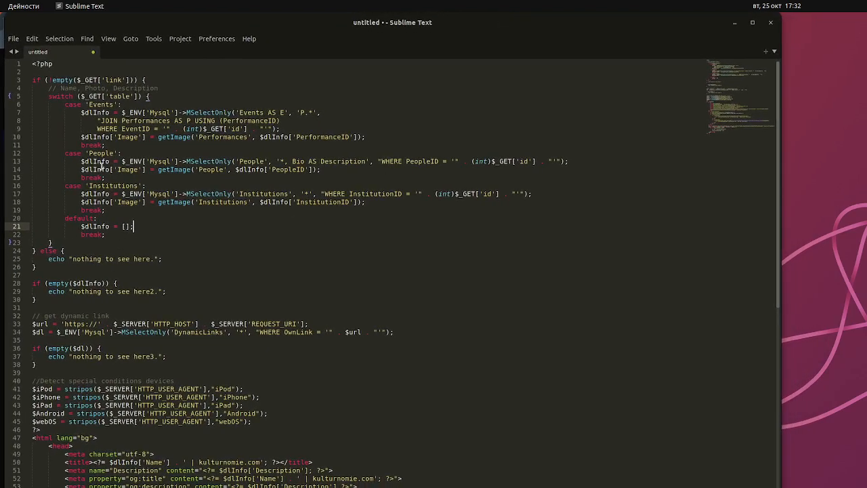
click(120, 242)
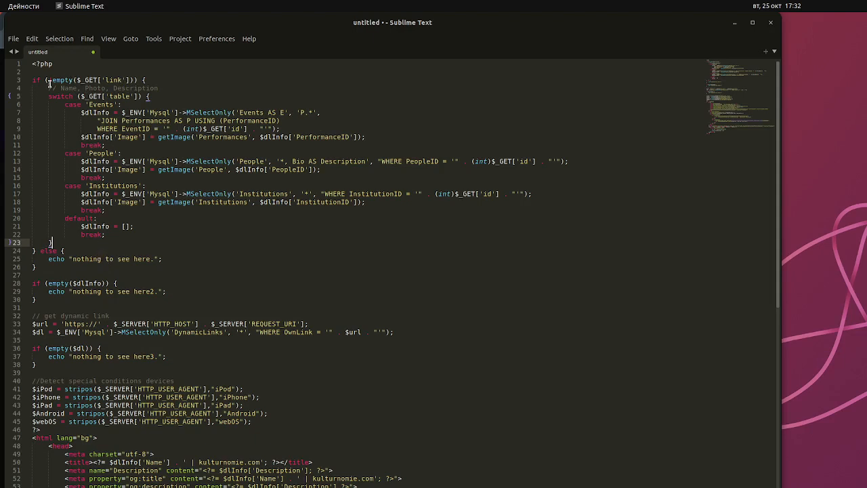
drag(36, 80, 179, 80)
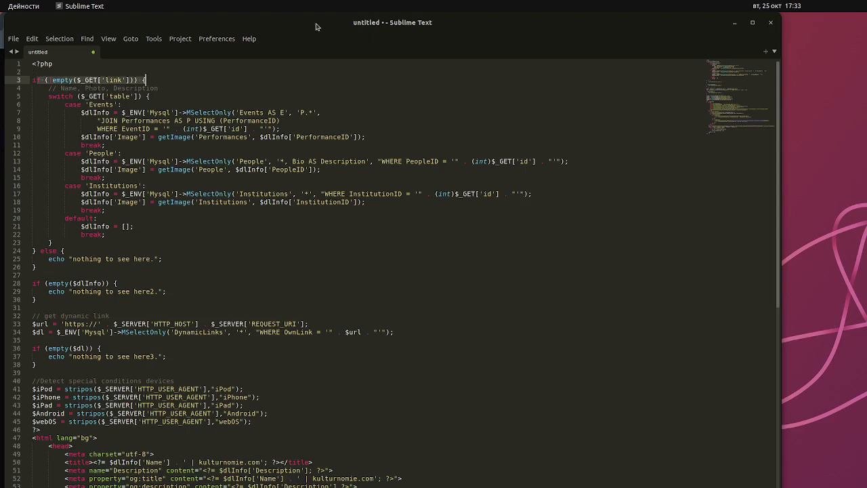
- Compare the postDynamicLink backend call's link, table and id variables in FlutterFlow with the start of the PHP code
drag(319, 26, 403, 396)
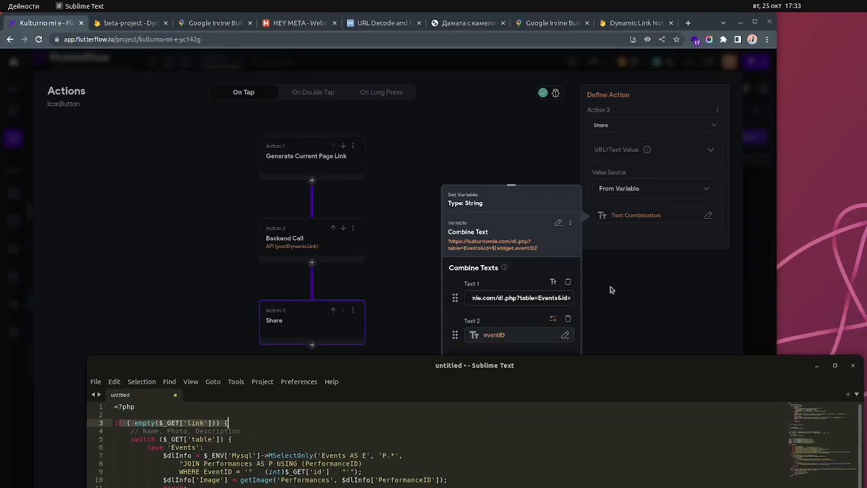
click(318, 238)
click(305, 246)
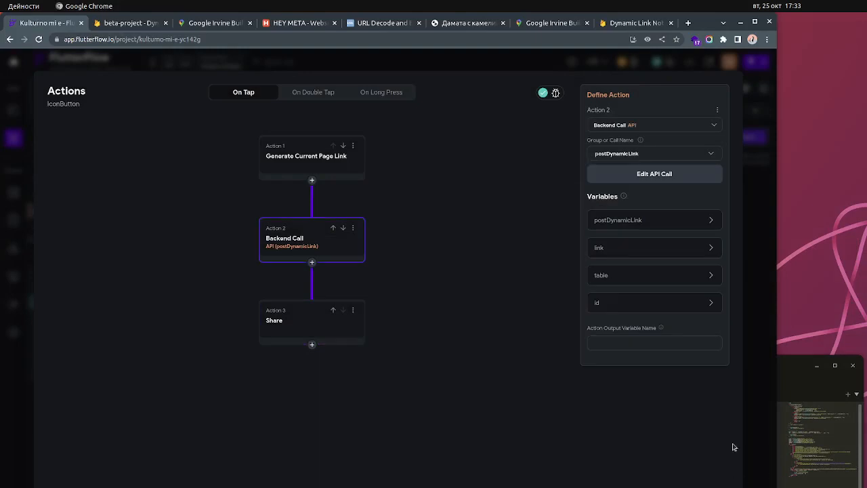
mouse_move(605, 250)
mouse_move(626, 308)
click(808, 474)
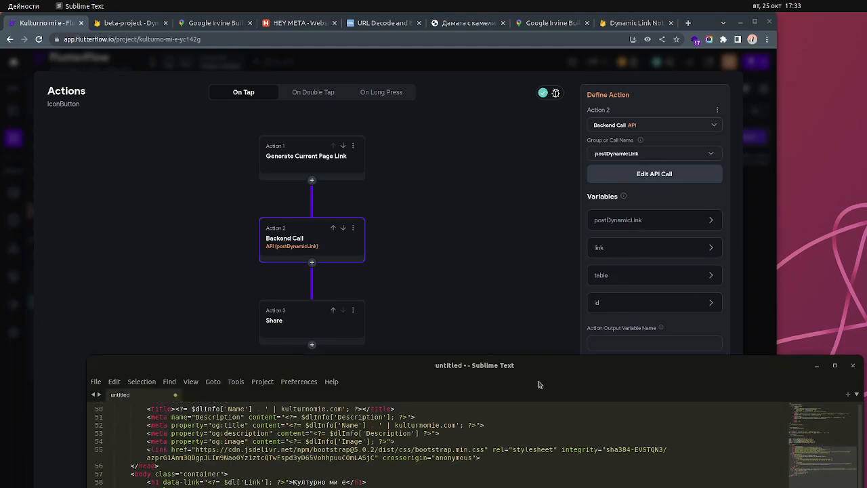
scroll(404, 447, up, 14)
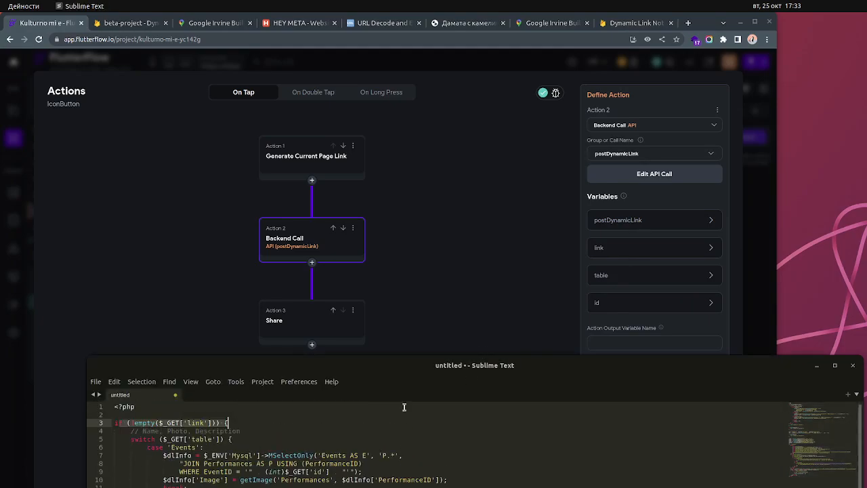
- Bring the PHP code back into full view and examine the switch cases Events, People and Institutions
drag(398, 366, 341, 73)
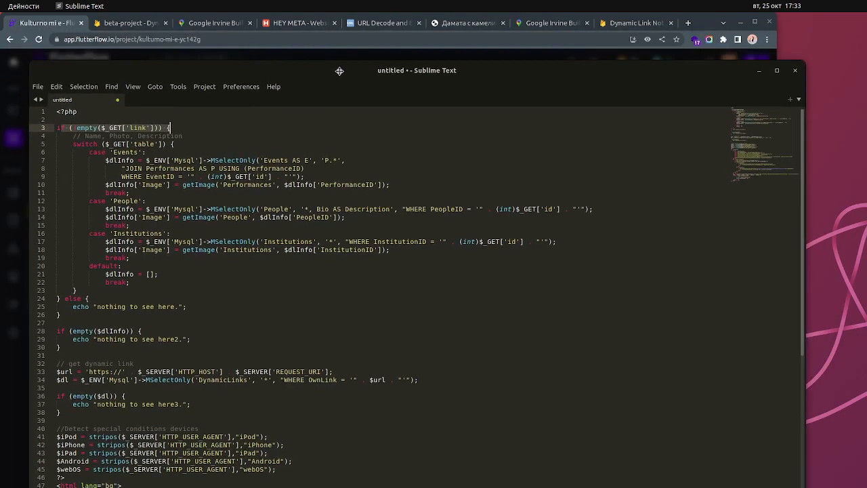
double_click(129, 152)
double_click(125, 201)
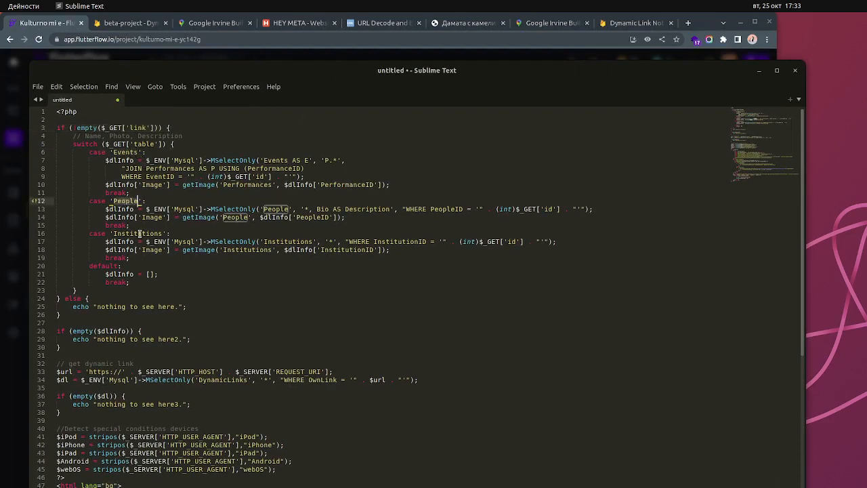
double_click(141, 234)
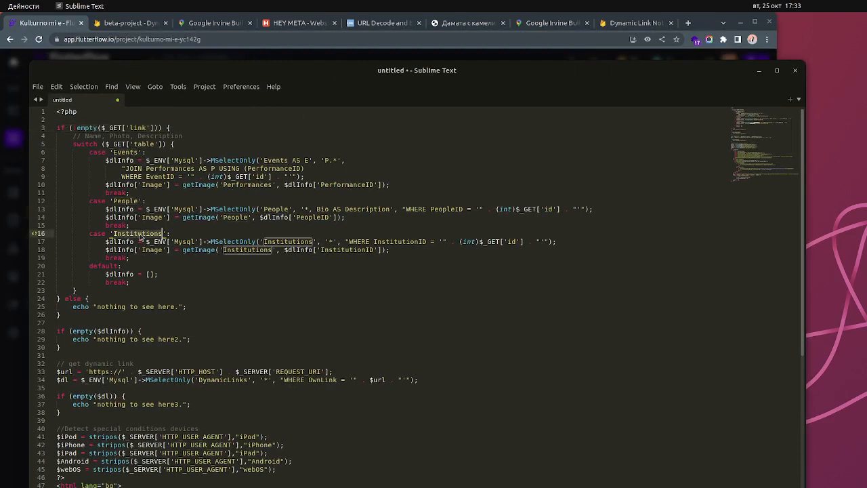
- Examine the Events query block, the Description alias in the People query, and the Photo entry in the comment
click(126, 153)
drag(114, 153, 415, 184)
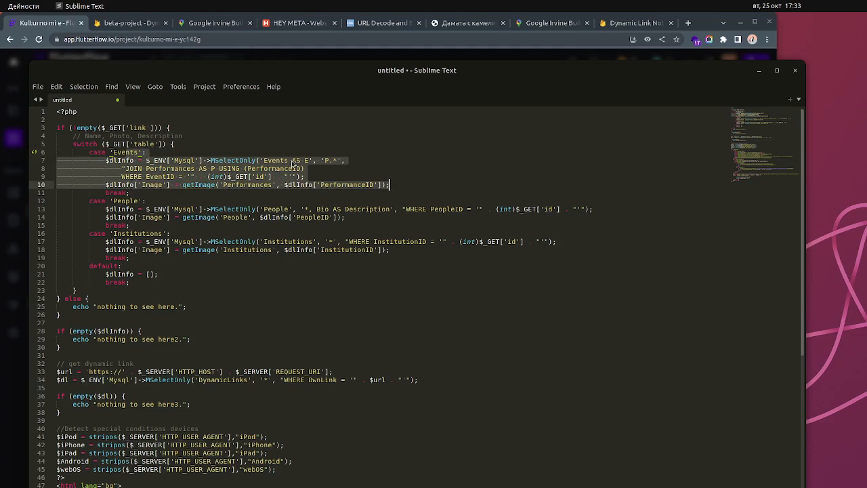
double_click(372, 208)
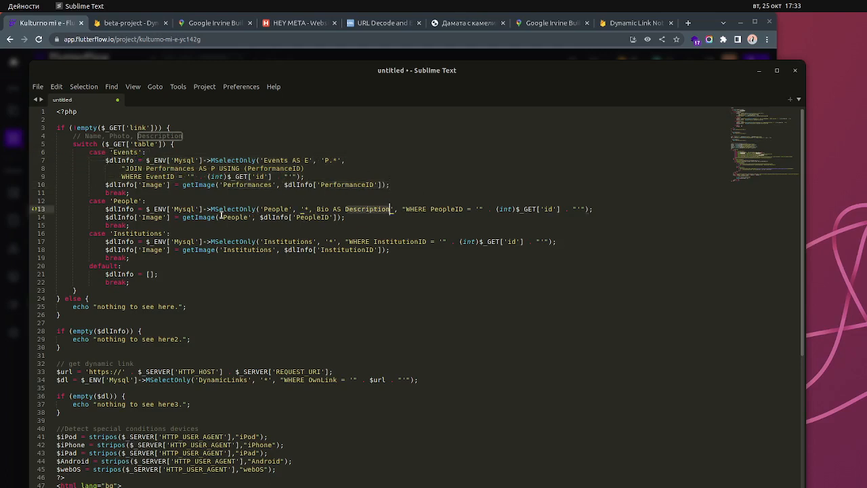
double_click(118, 136)
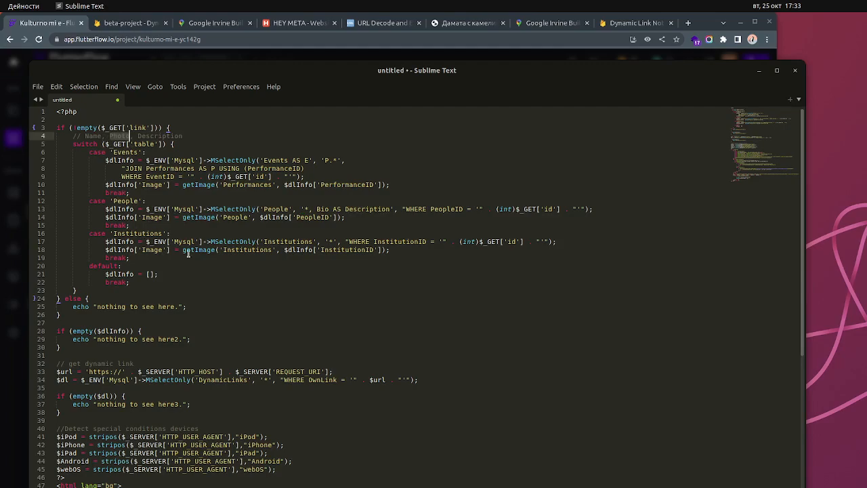
- Examine the $url assignment and the $dl query that looks up the dynamic link by its own link
scroll(163, 273, down, 9)
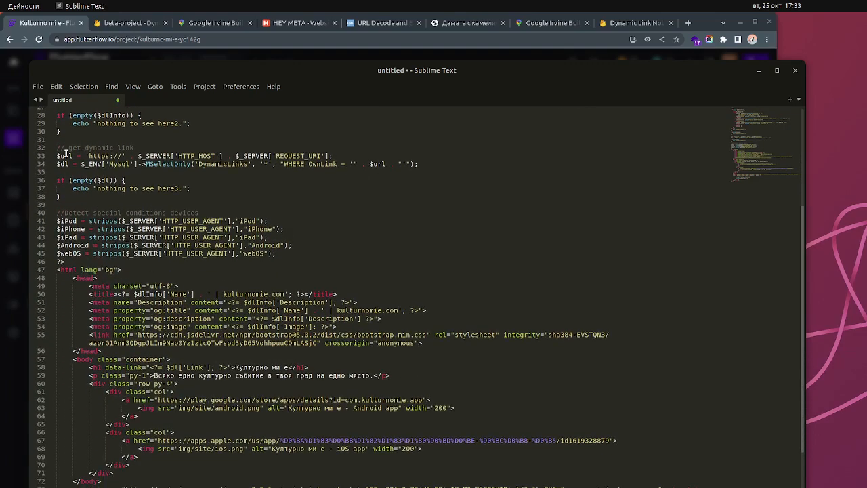
triple_click(67, 156)
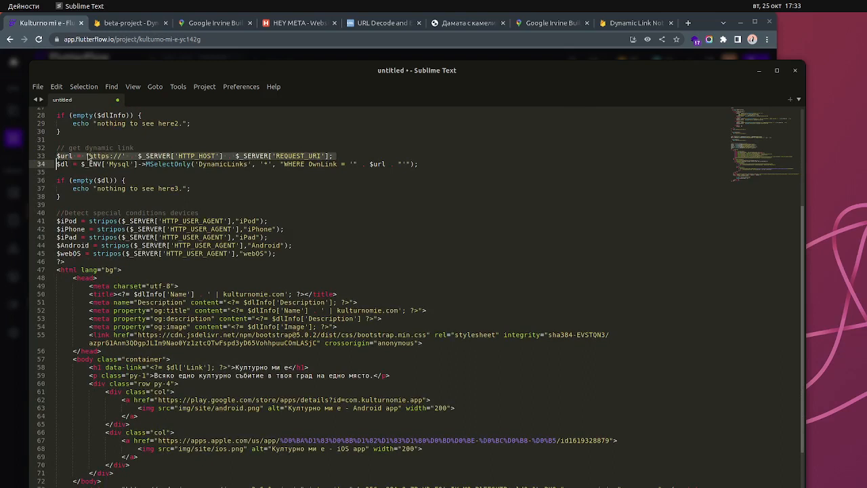
double_click(63, 164)
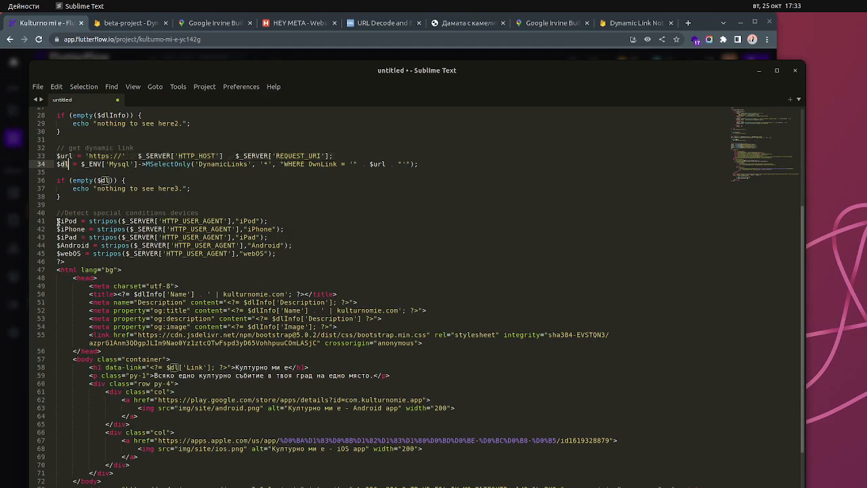
- Examine the device detection variables for iPod, iPhone, iPad, Android and webOS in the PHP code
drag(57, 222, 302, 252)
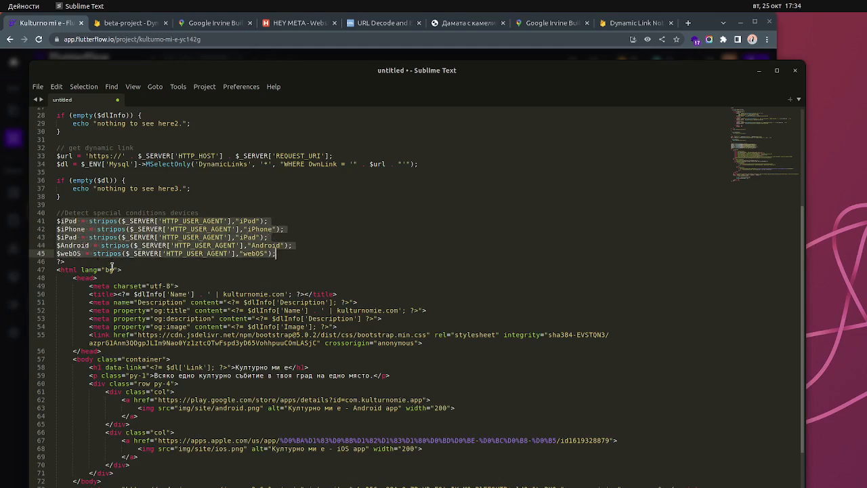
click(72, 254)
drag(68, 221, 137, 261)
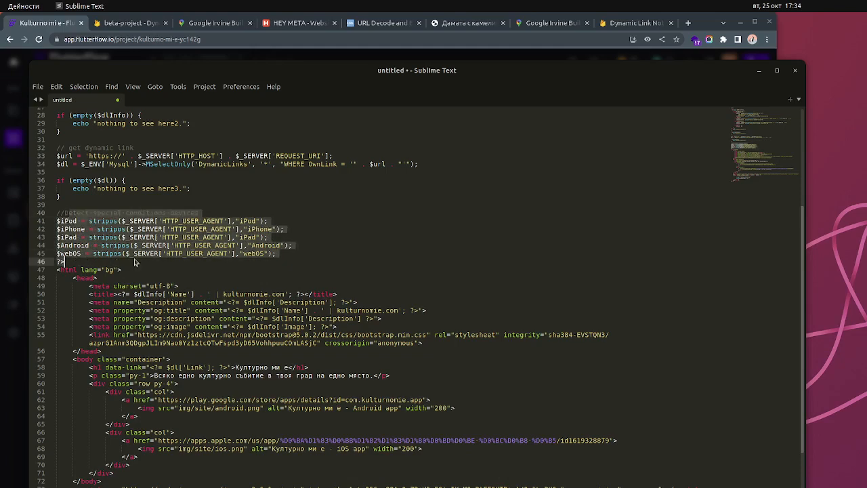
double_click(72, 221)
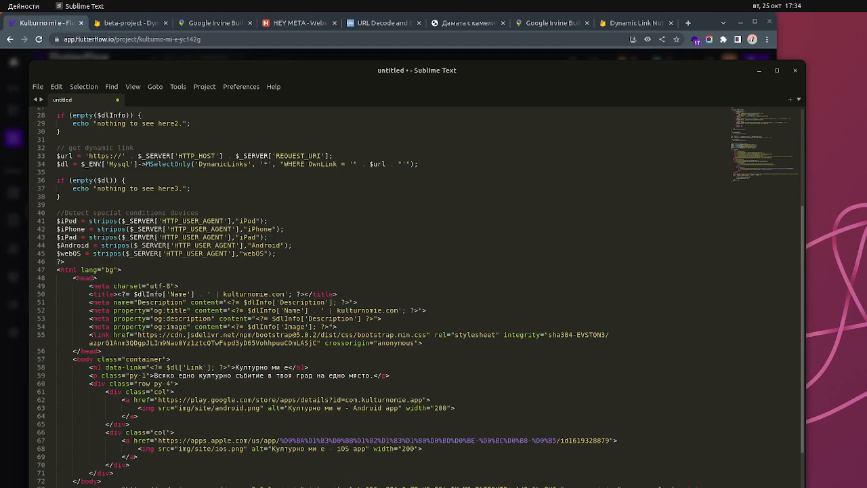
- Hide the code, close the icon button's Actions editor, and open the HEY META home page in a new browser tab
key(super+h)
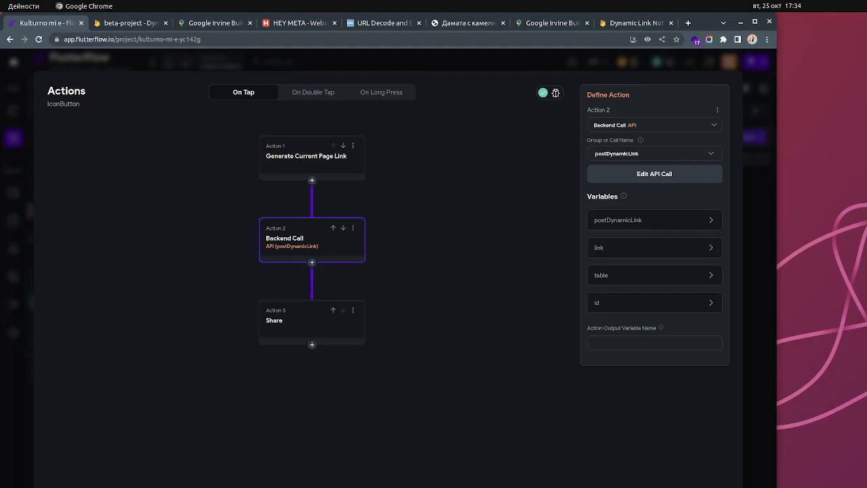
key(Escape)
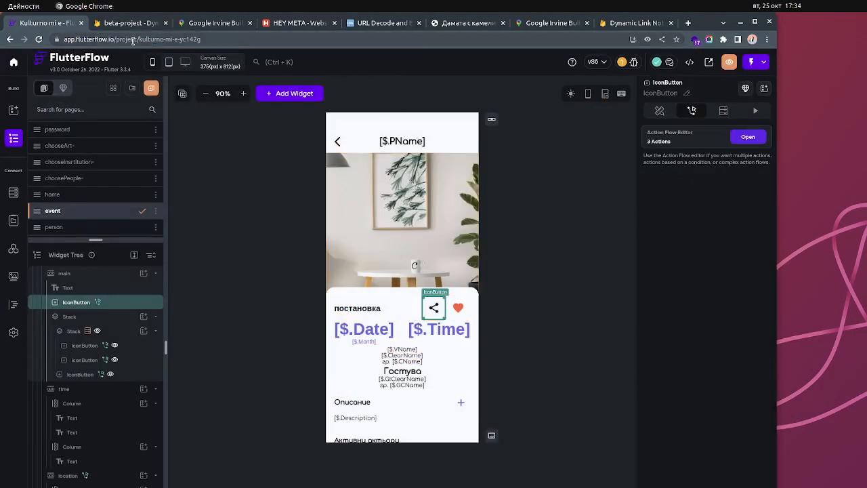
click(298, 22)
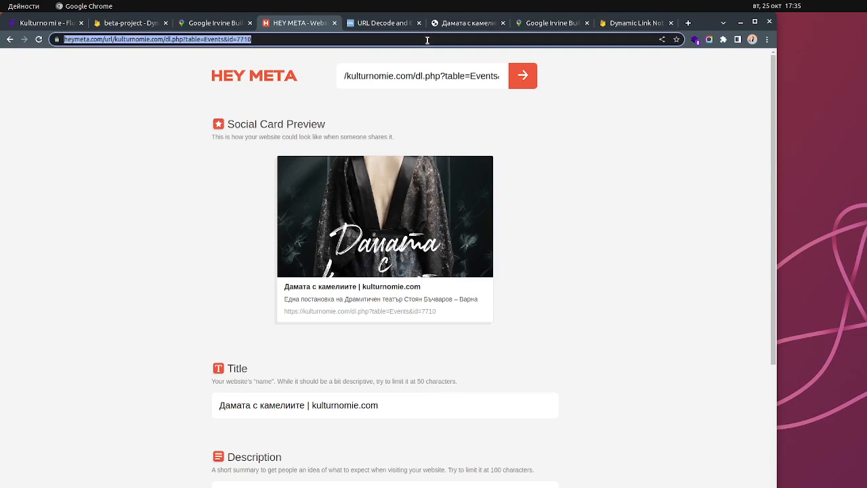
middle_click(245, 79)
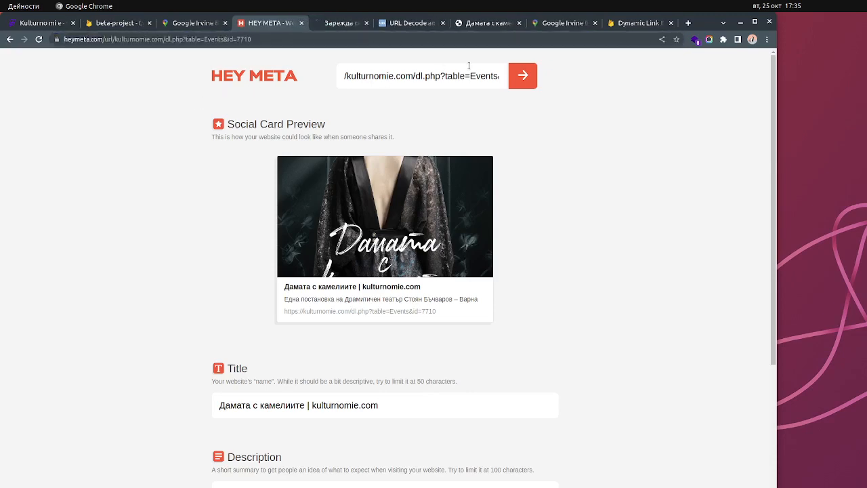
- Copy the share link of Google Irvine Building 1 from Google Maps
click(555, 24)
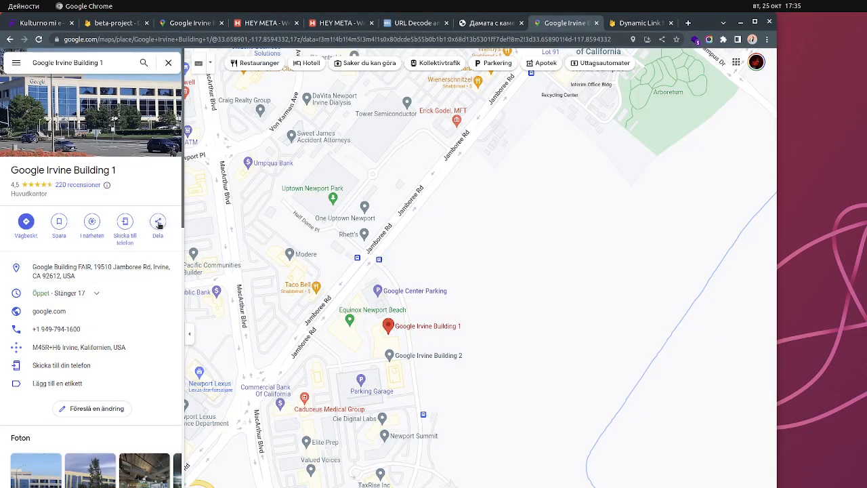
click(158, 224)
click(454, 351)
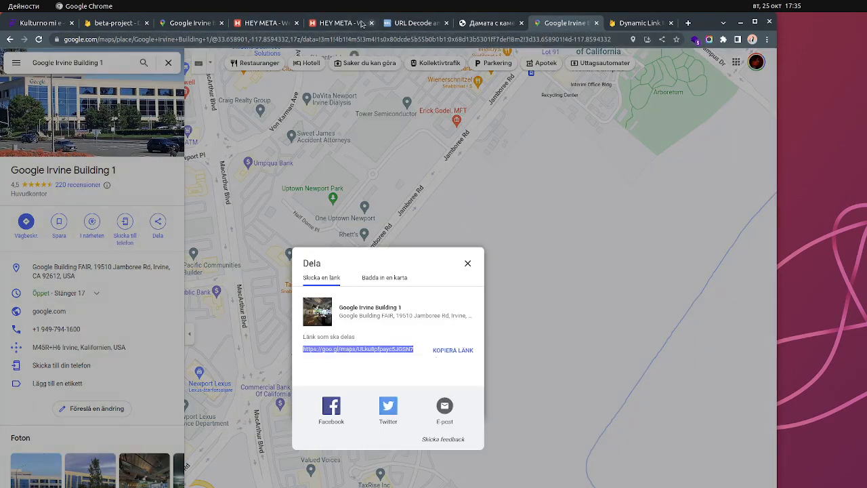
click(332, 23)
click(368, 151)
text(https://goo.gl/maps/ULku8pfpayc5JGSN7)
click(508, 151)
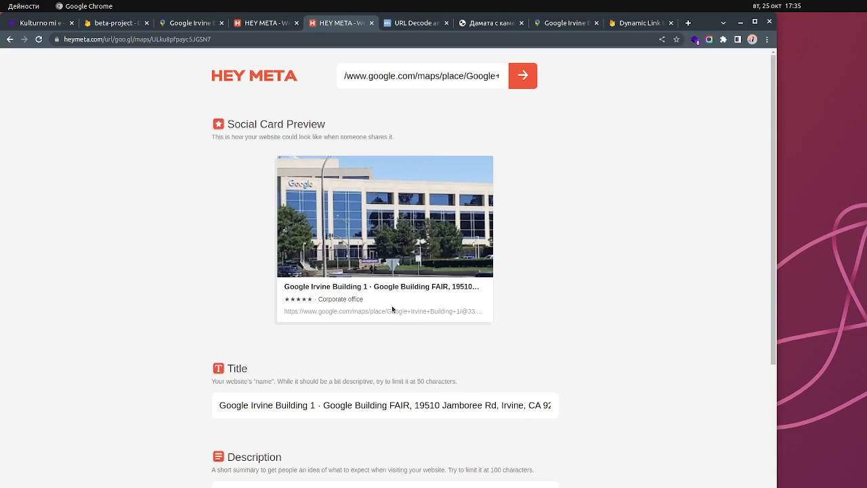
- Compare the HEY META social card previews of the kulturnomie.com event link and the Google Maps link
click(264, 26)
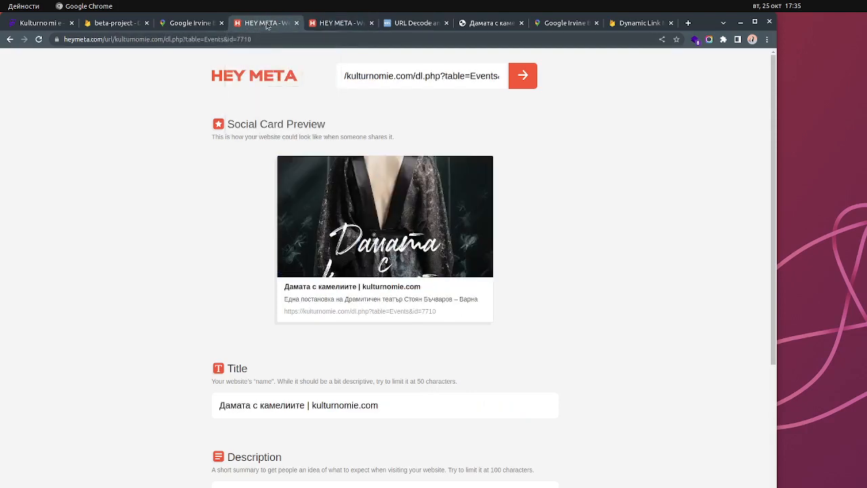
click(325, 25)
click(270, 25)
click(347, 26)
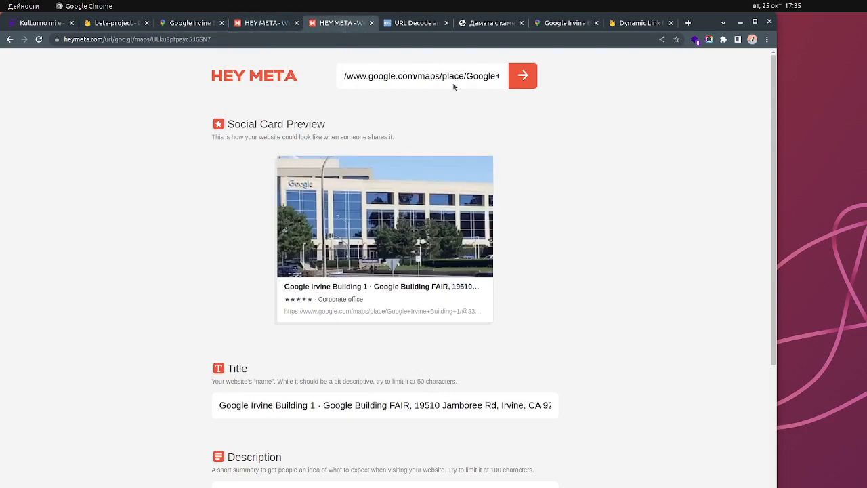